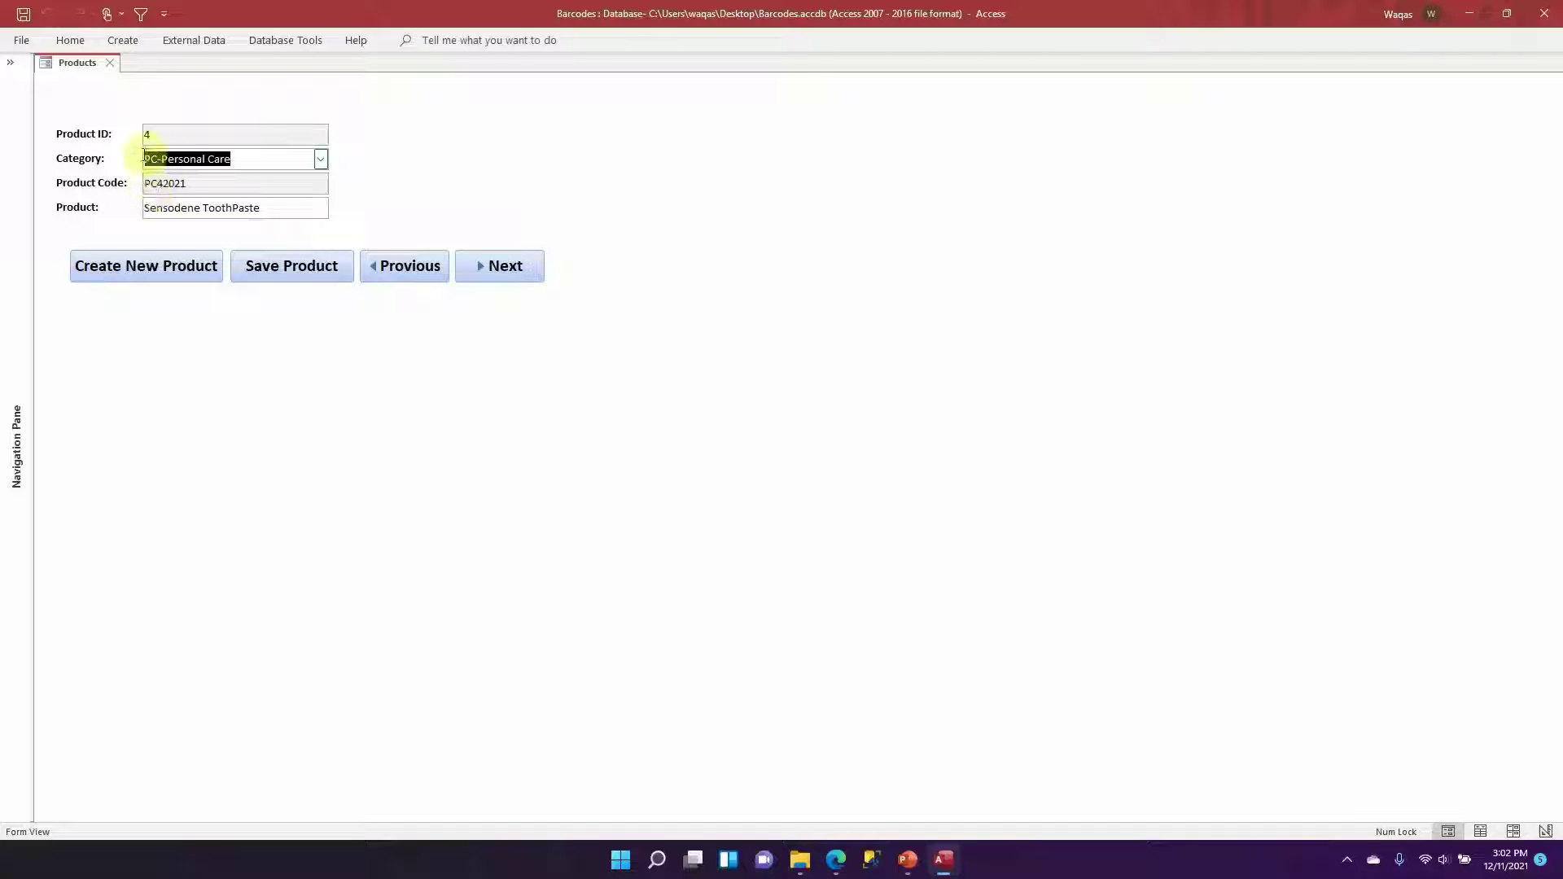
Switch to the web browser and review the Free 3 of 9 barcode font page
click(274, 158)
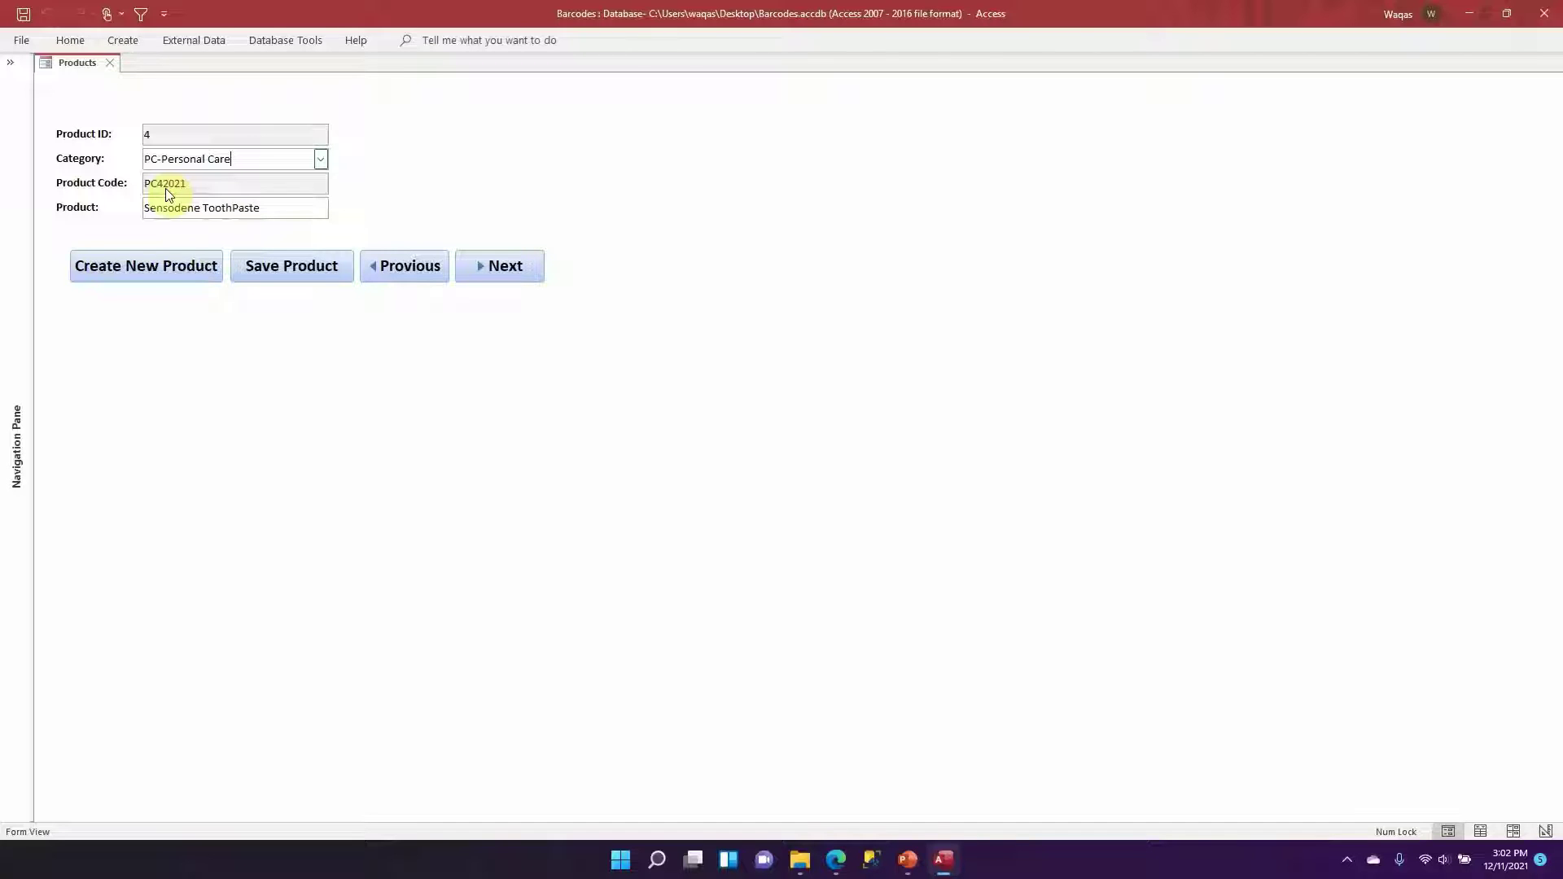
click(839, 861)
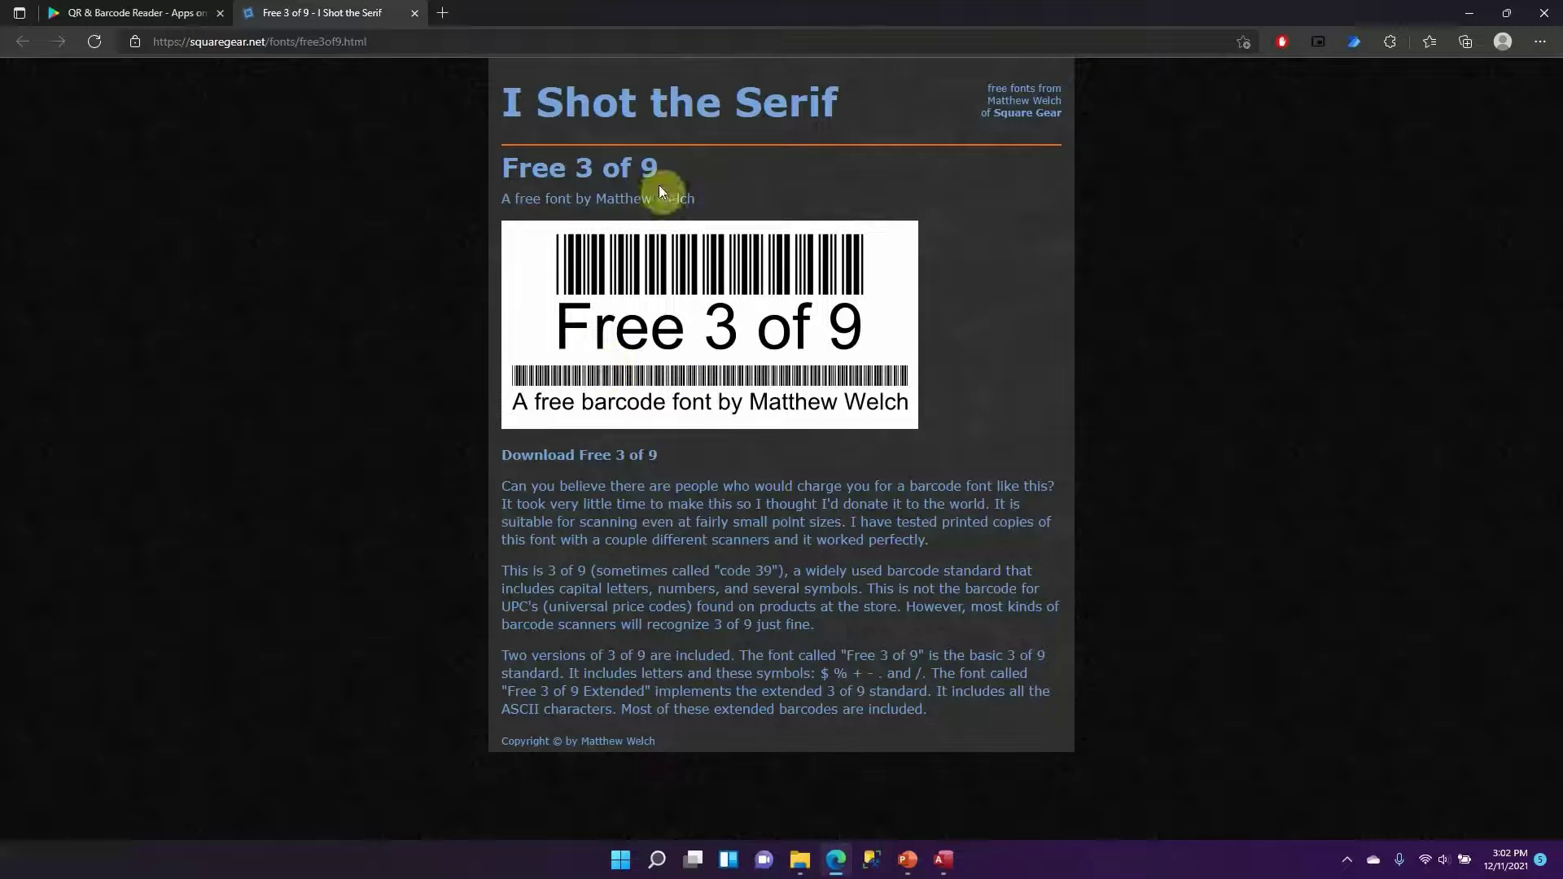
drag(672, 175, 501, 168)
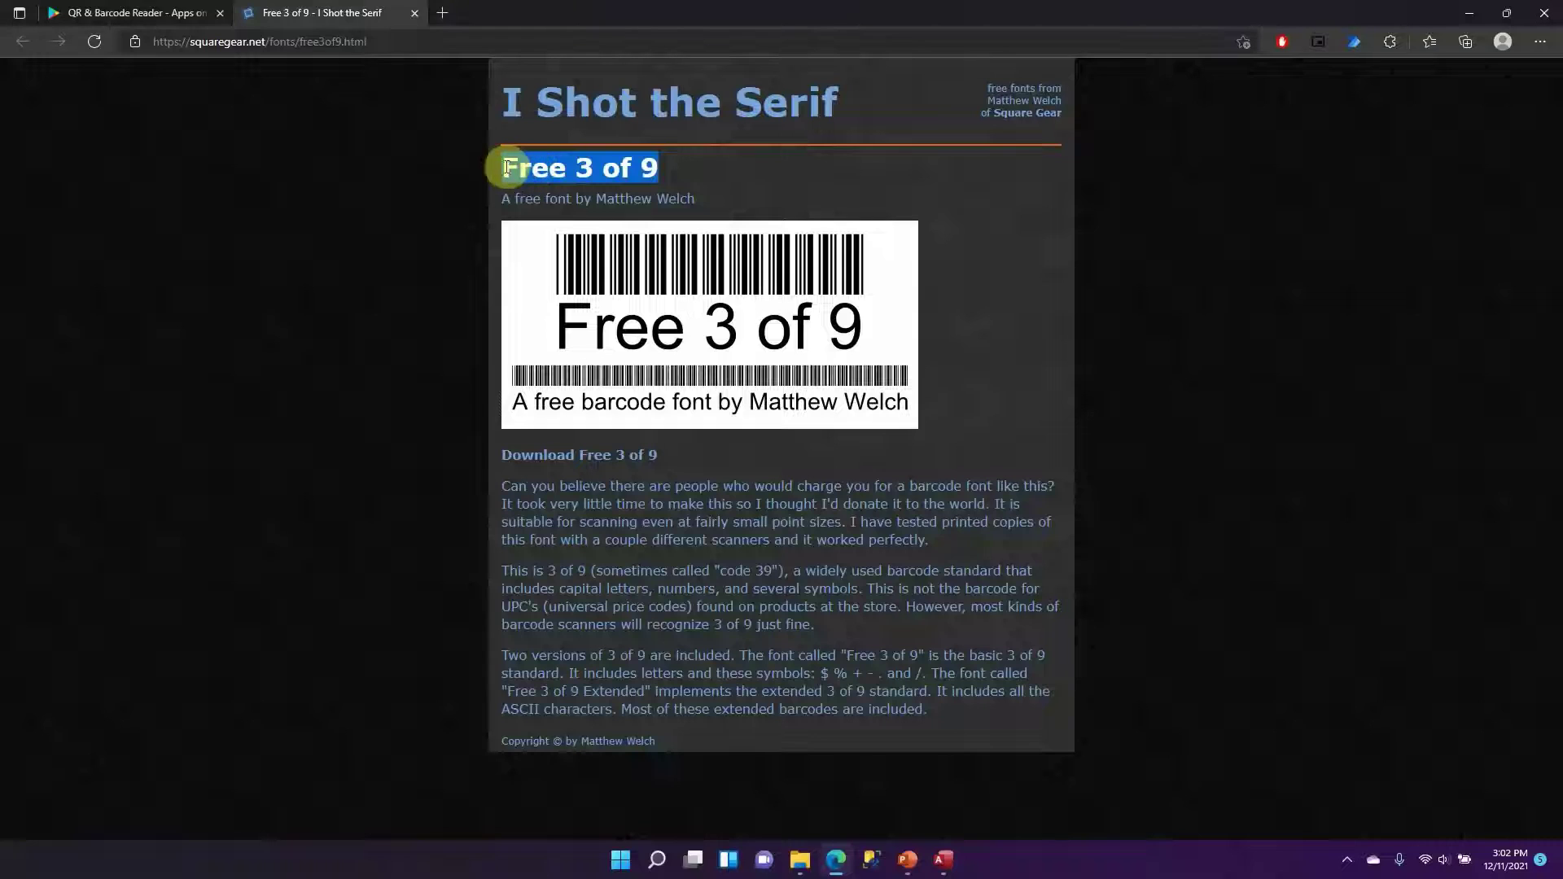
click(723, 178)
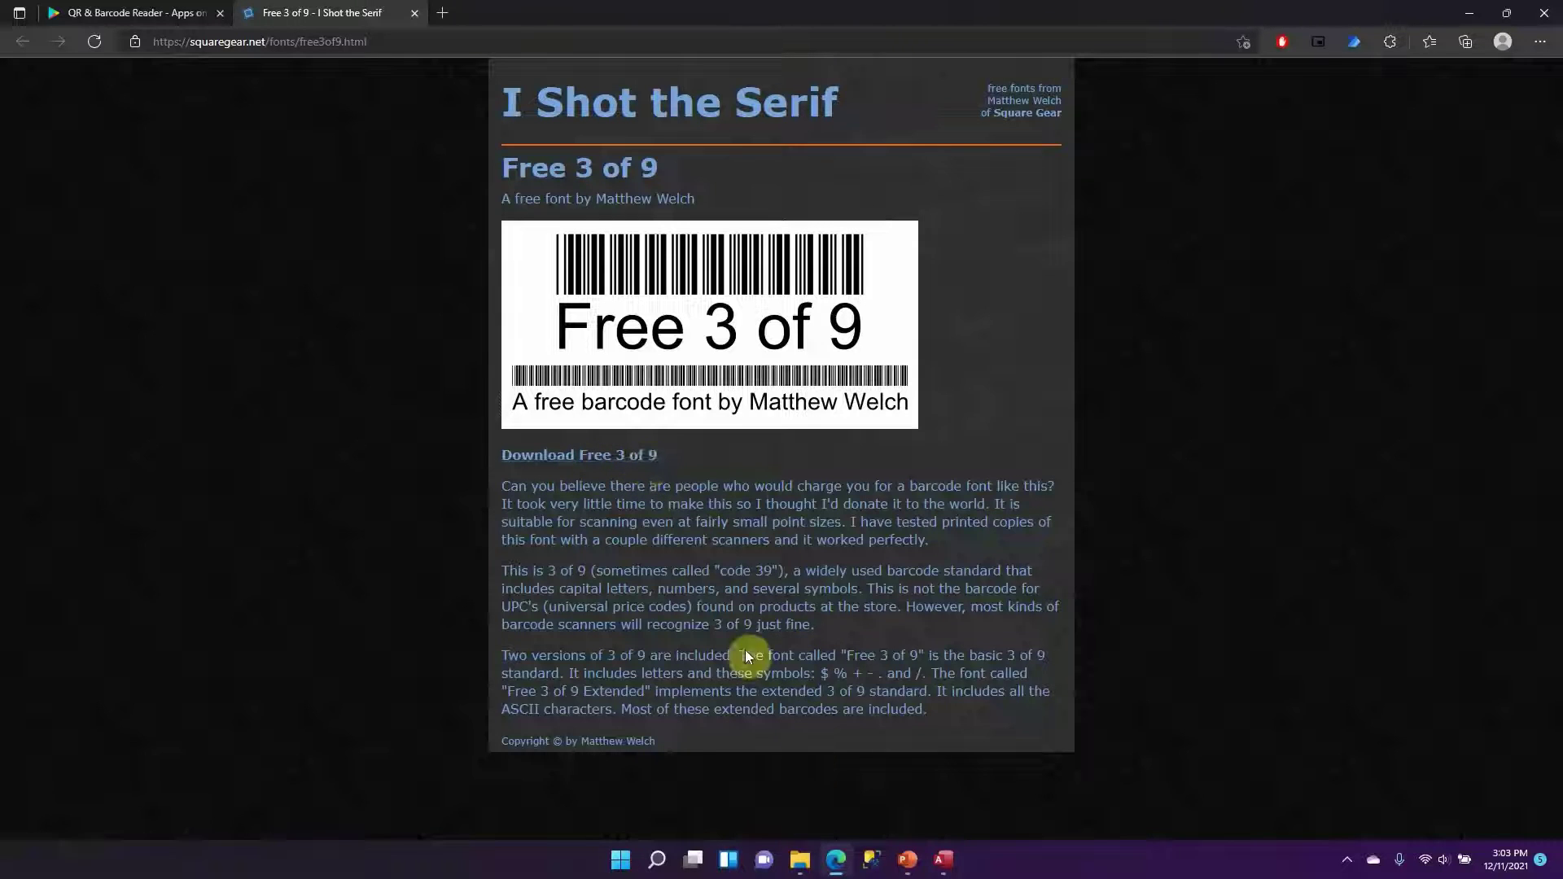
Switch to File Explorer and open the extracted free3of9 folder in Downloads
click(799, 858)
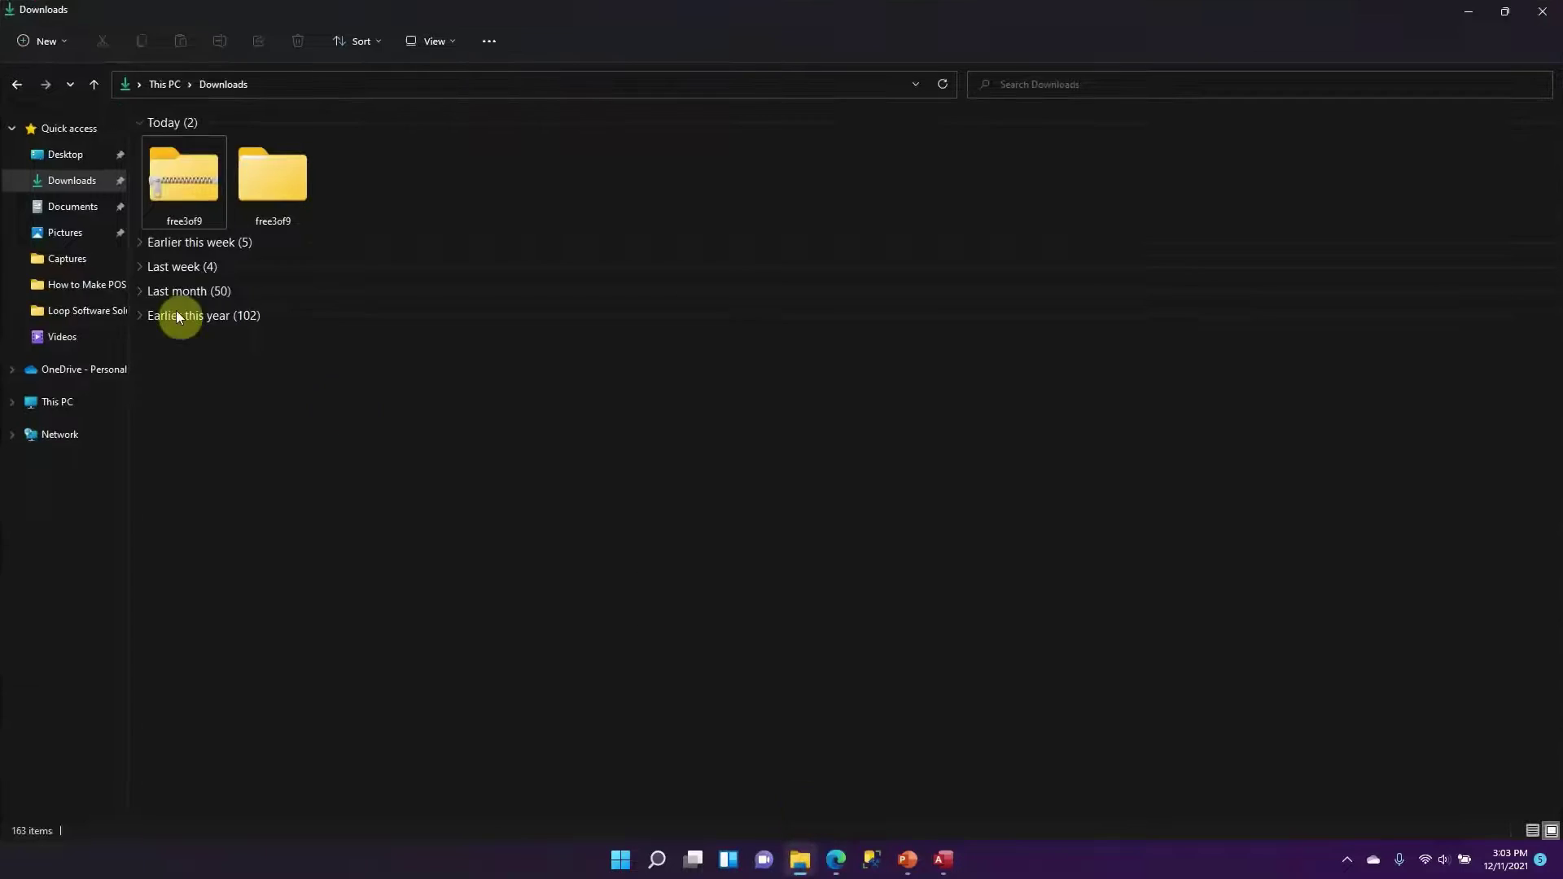
click(169, 179)
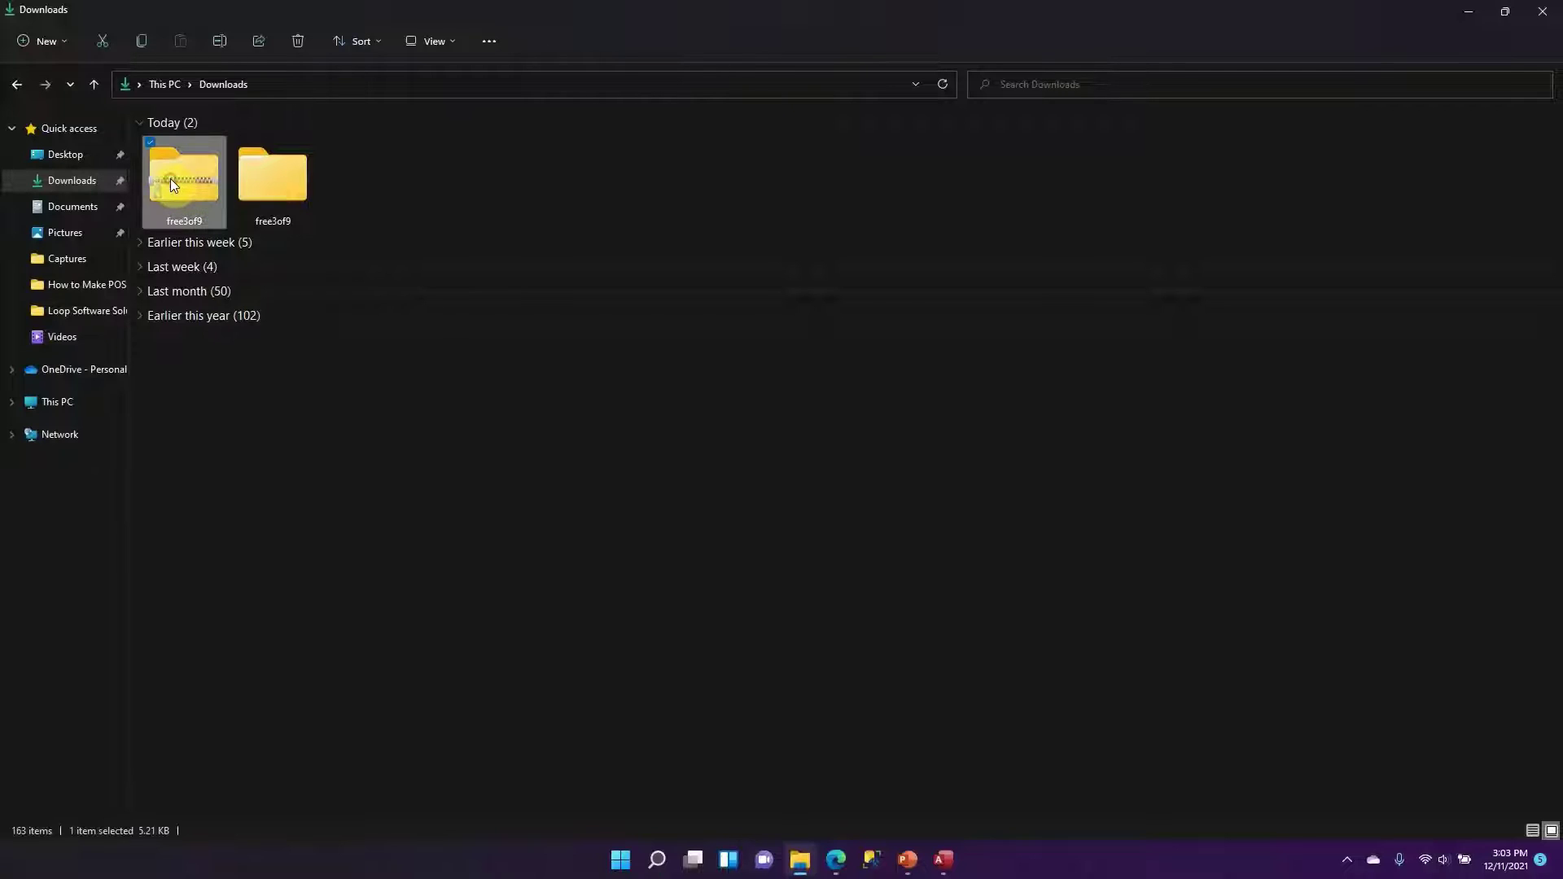
right_click(170, 176)
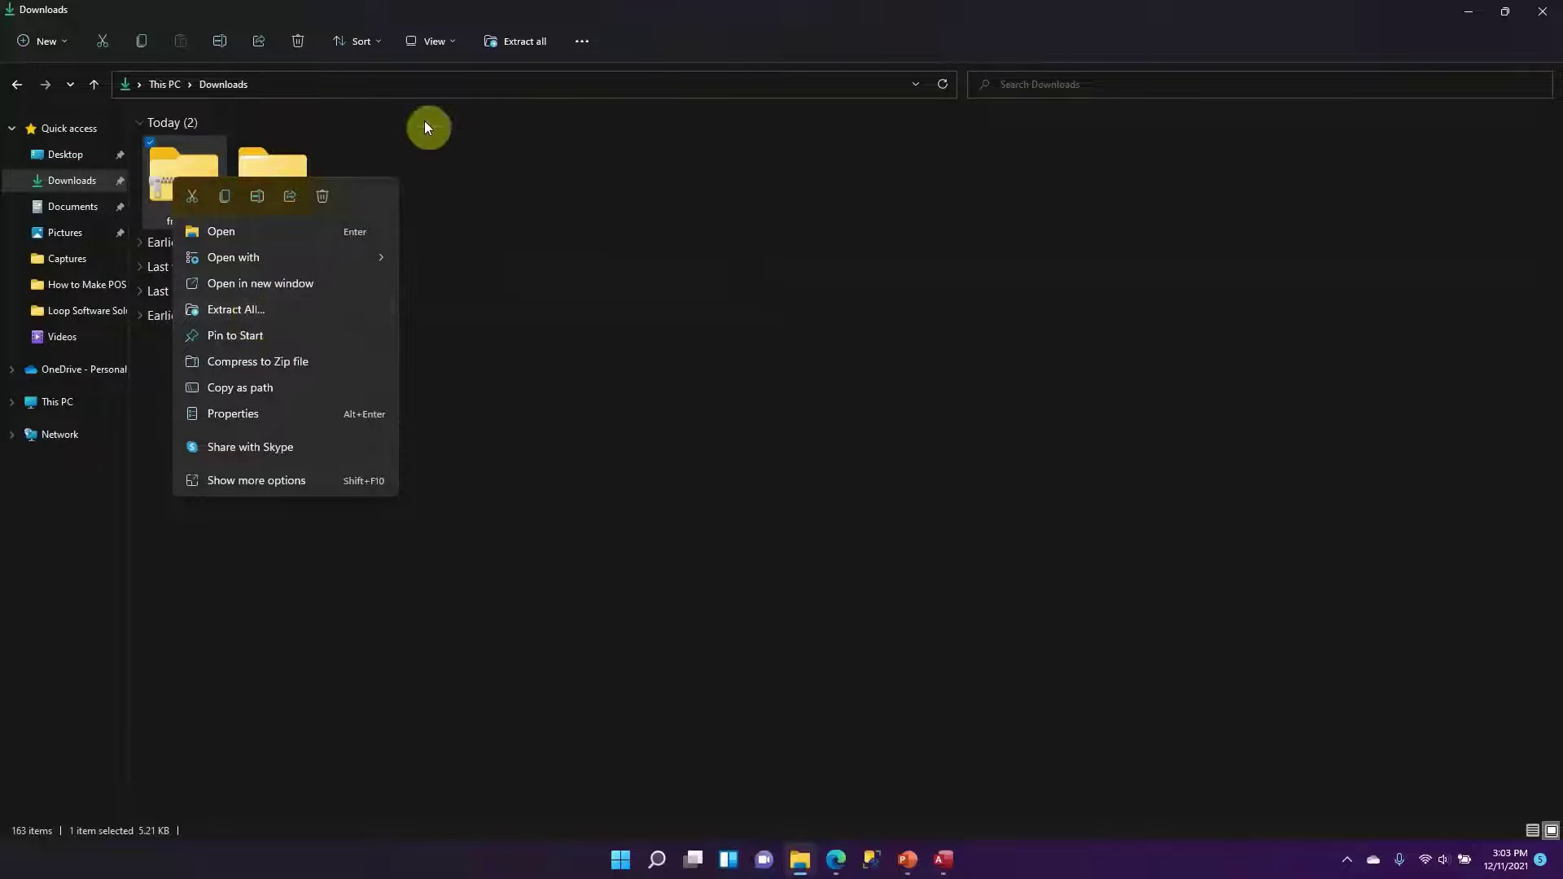
click(447, 164)
click(286, 189)
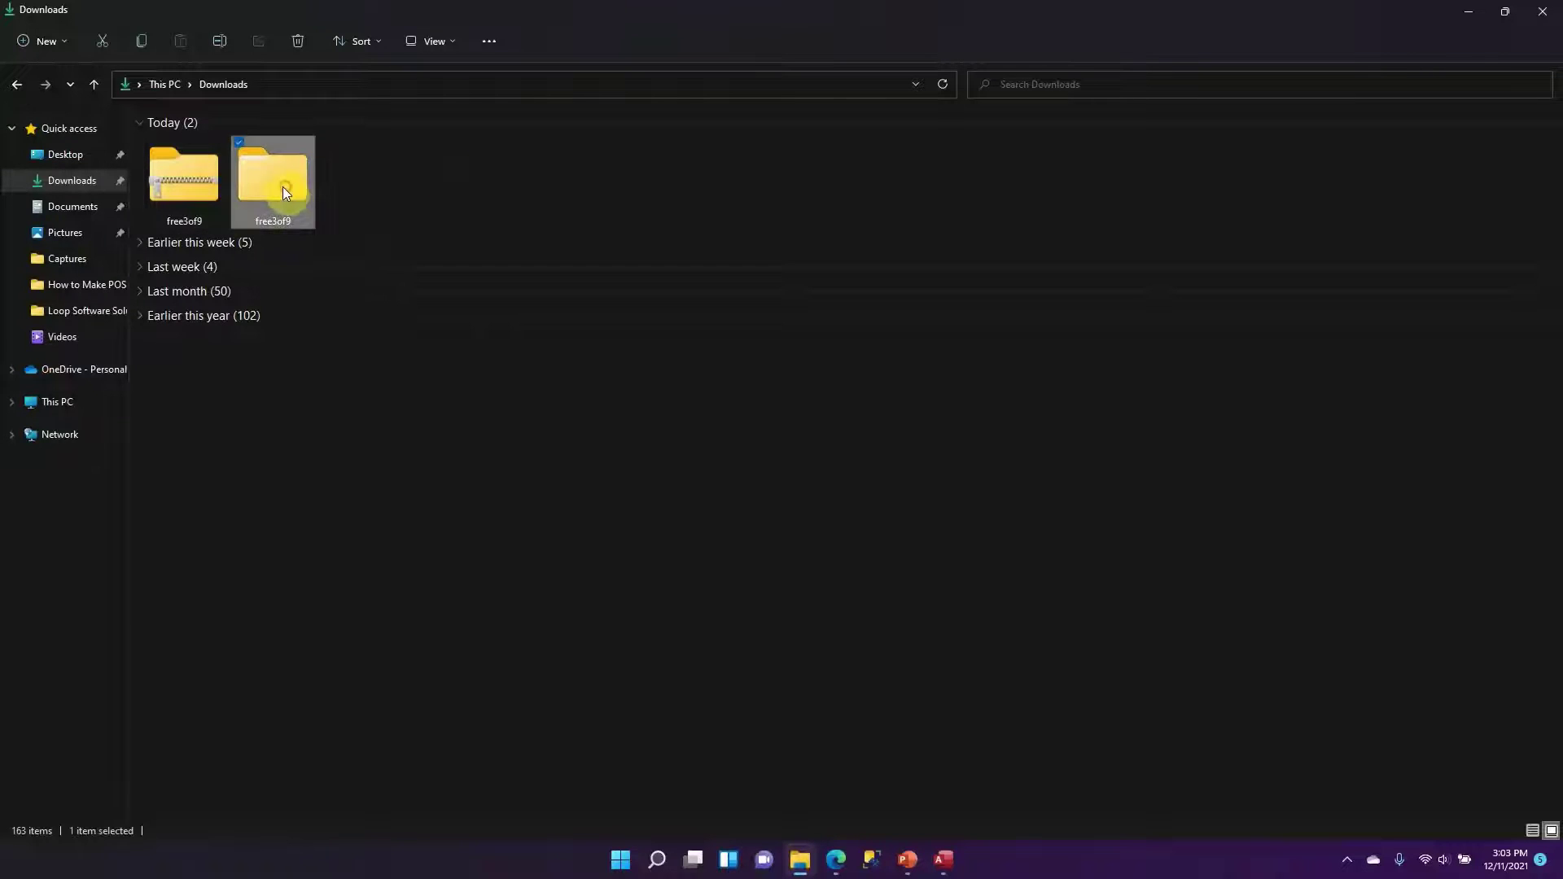
double_click(285, 197)
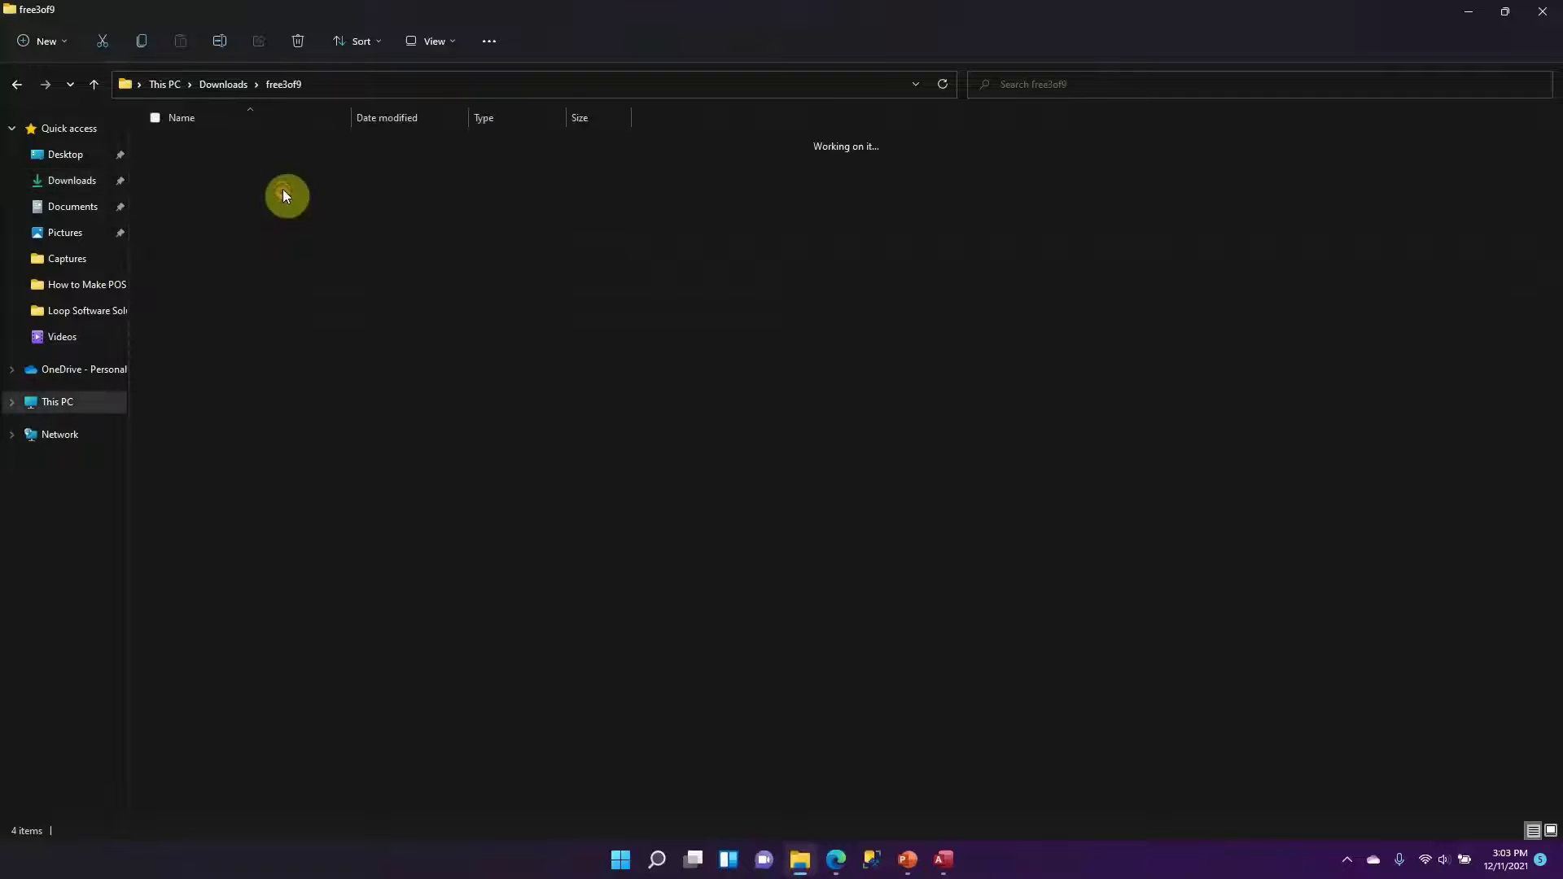
Install the Free 3 of 9 Extended font from fre3of9x and preview the regular free3of9 font file
click(192, 144)
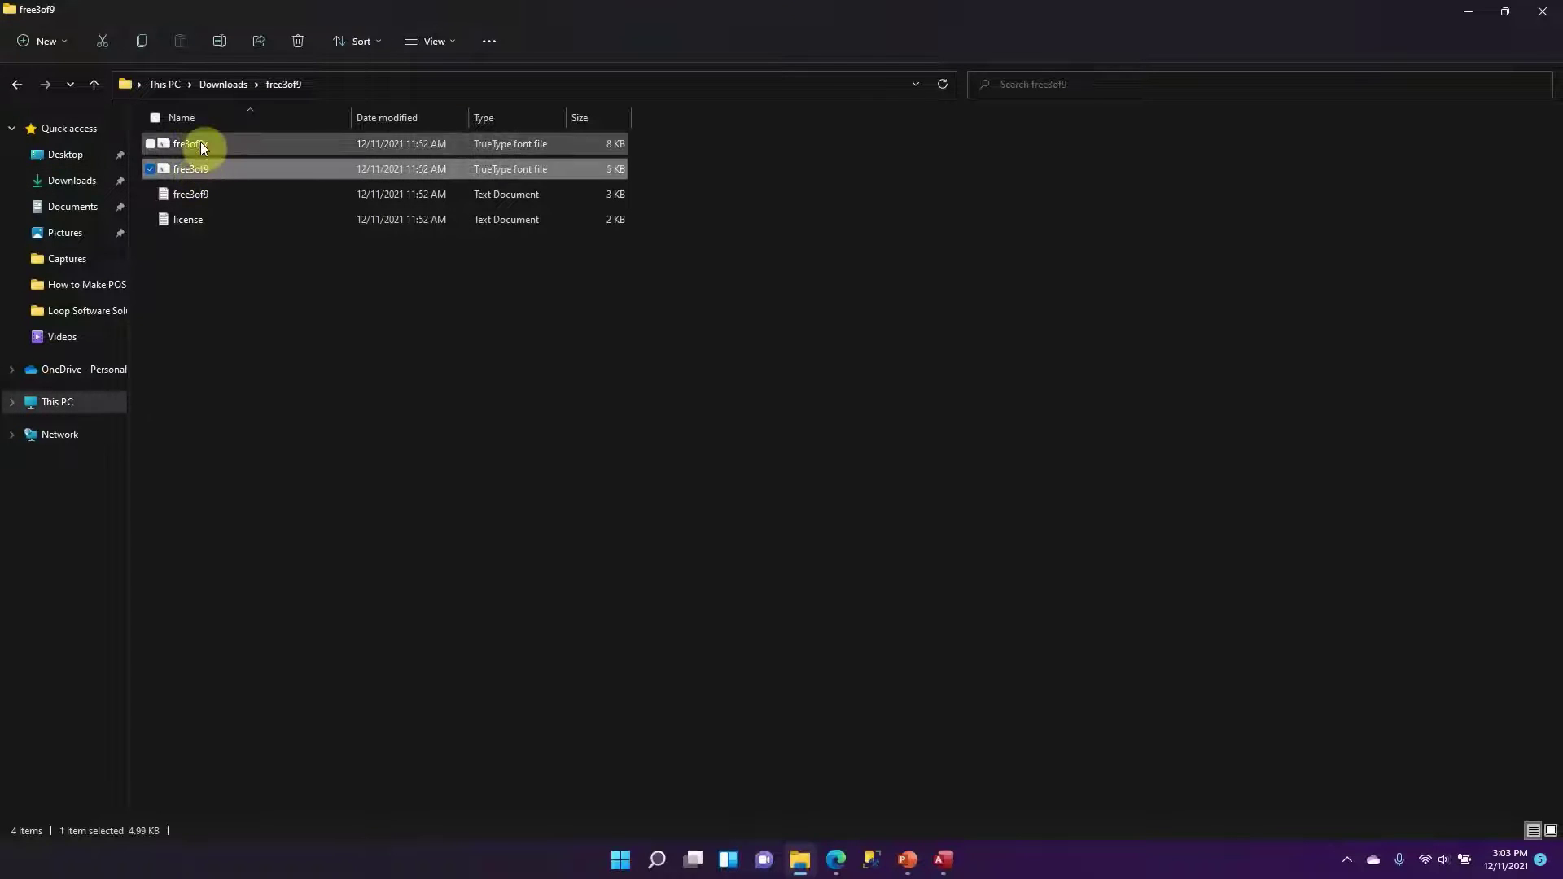
double_click(200, 143)
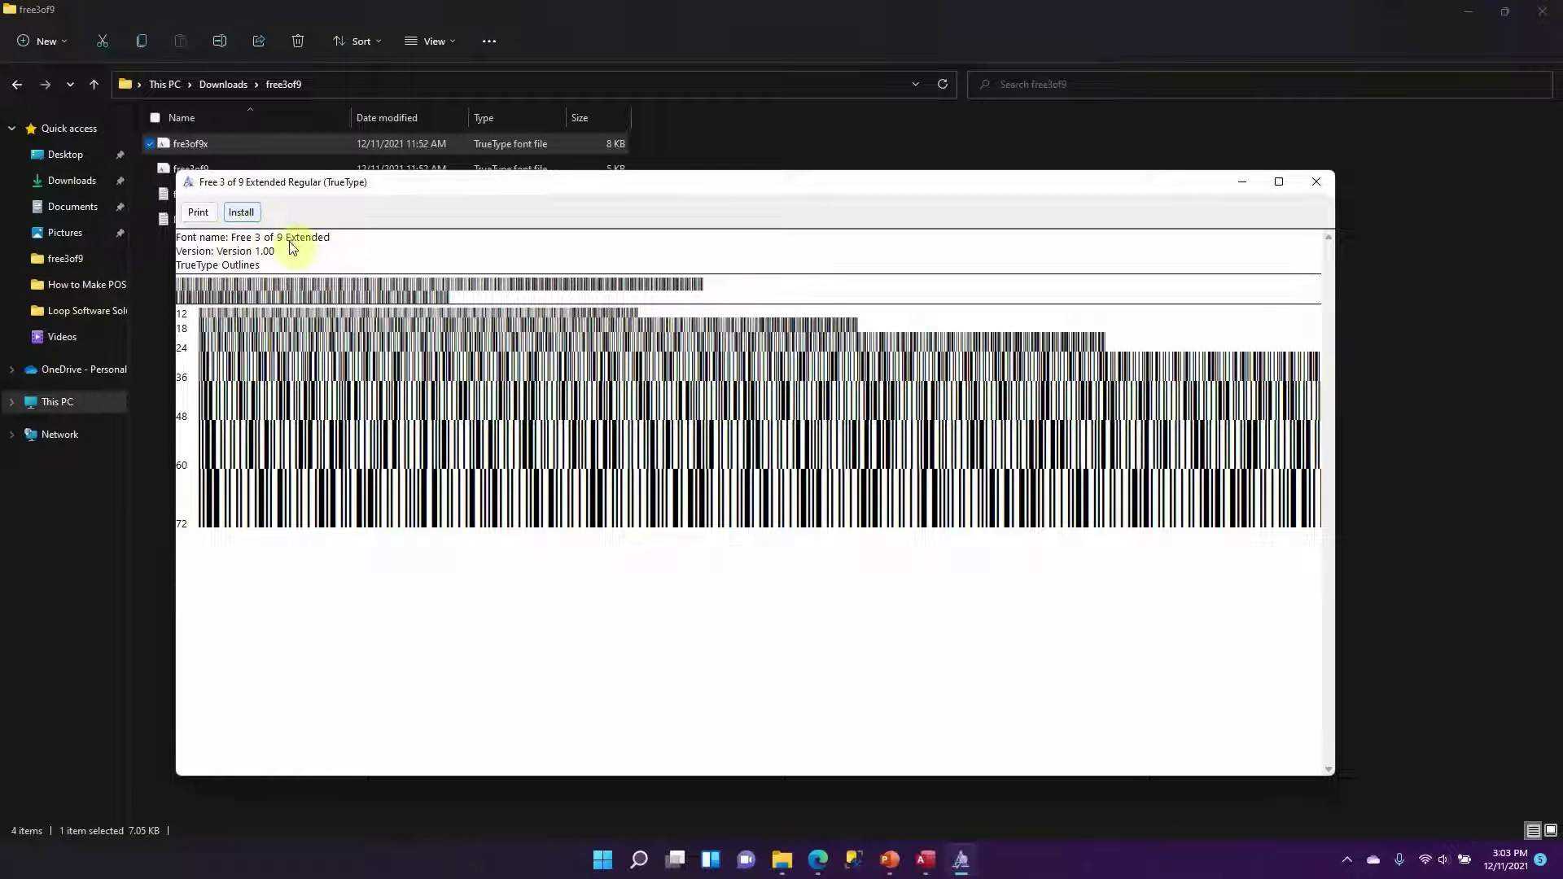
click(241, 213)
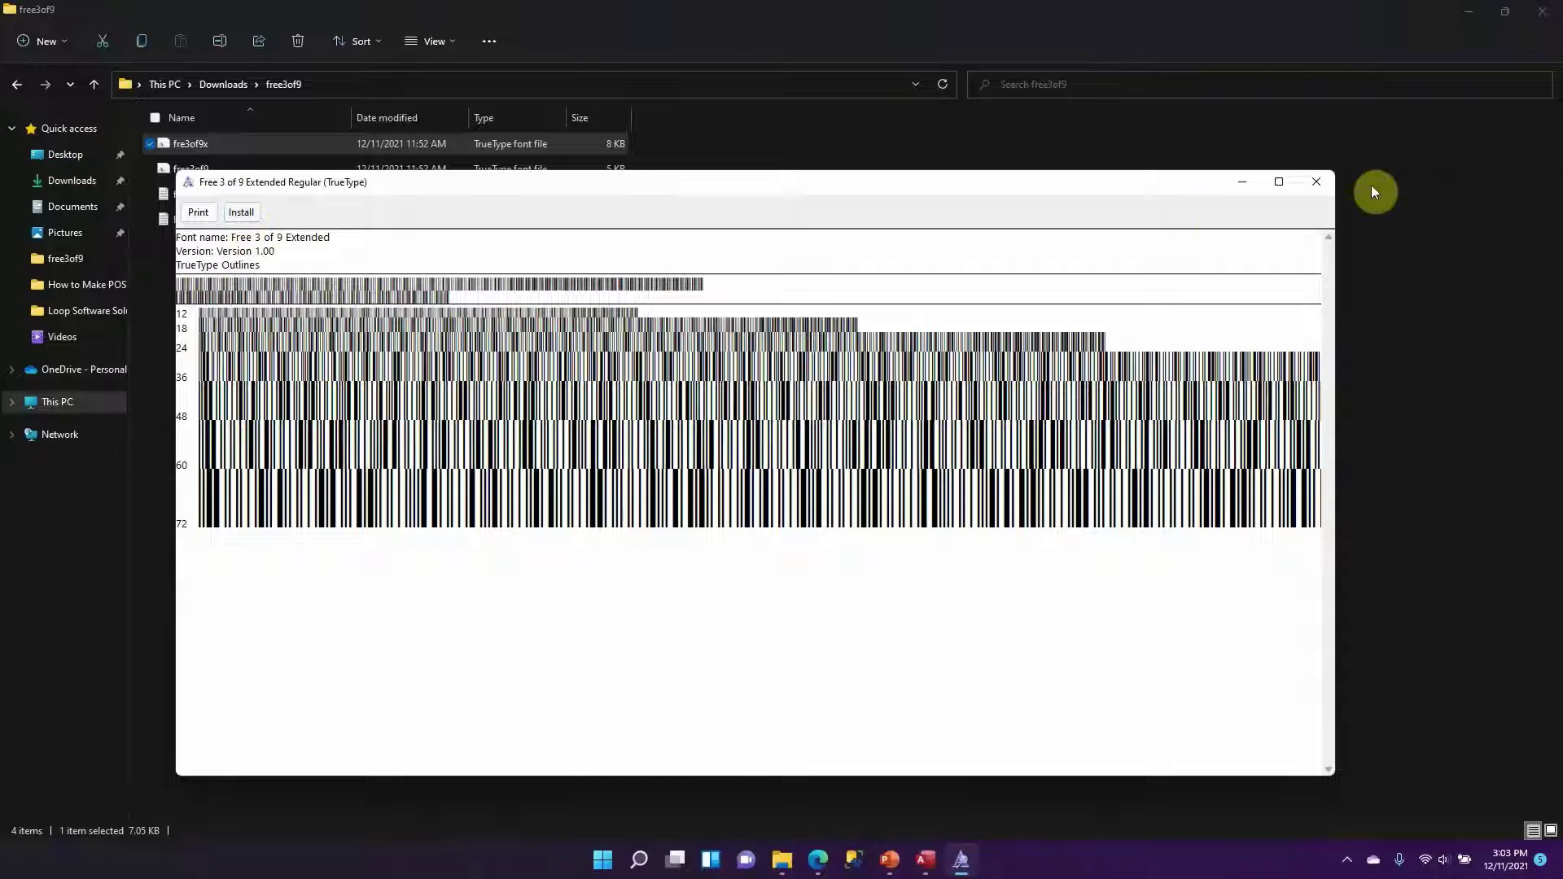
click(1325, 187)
double_click(249, 174)
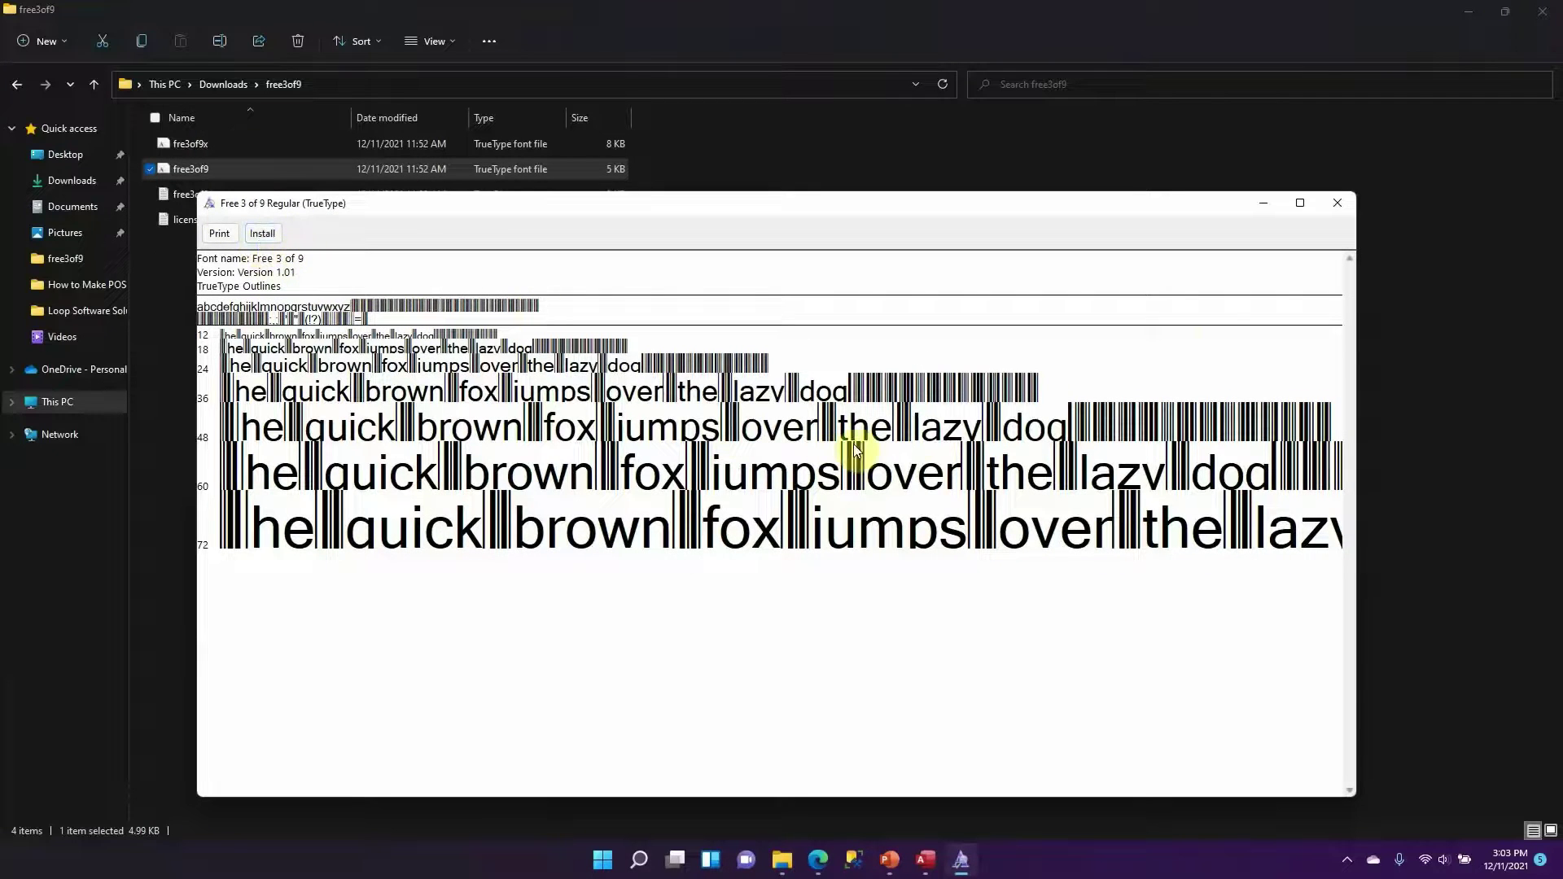
click(1352, 208)
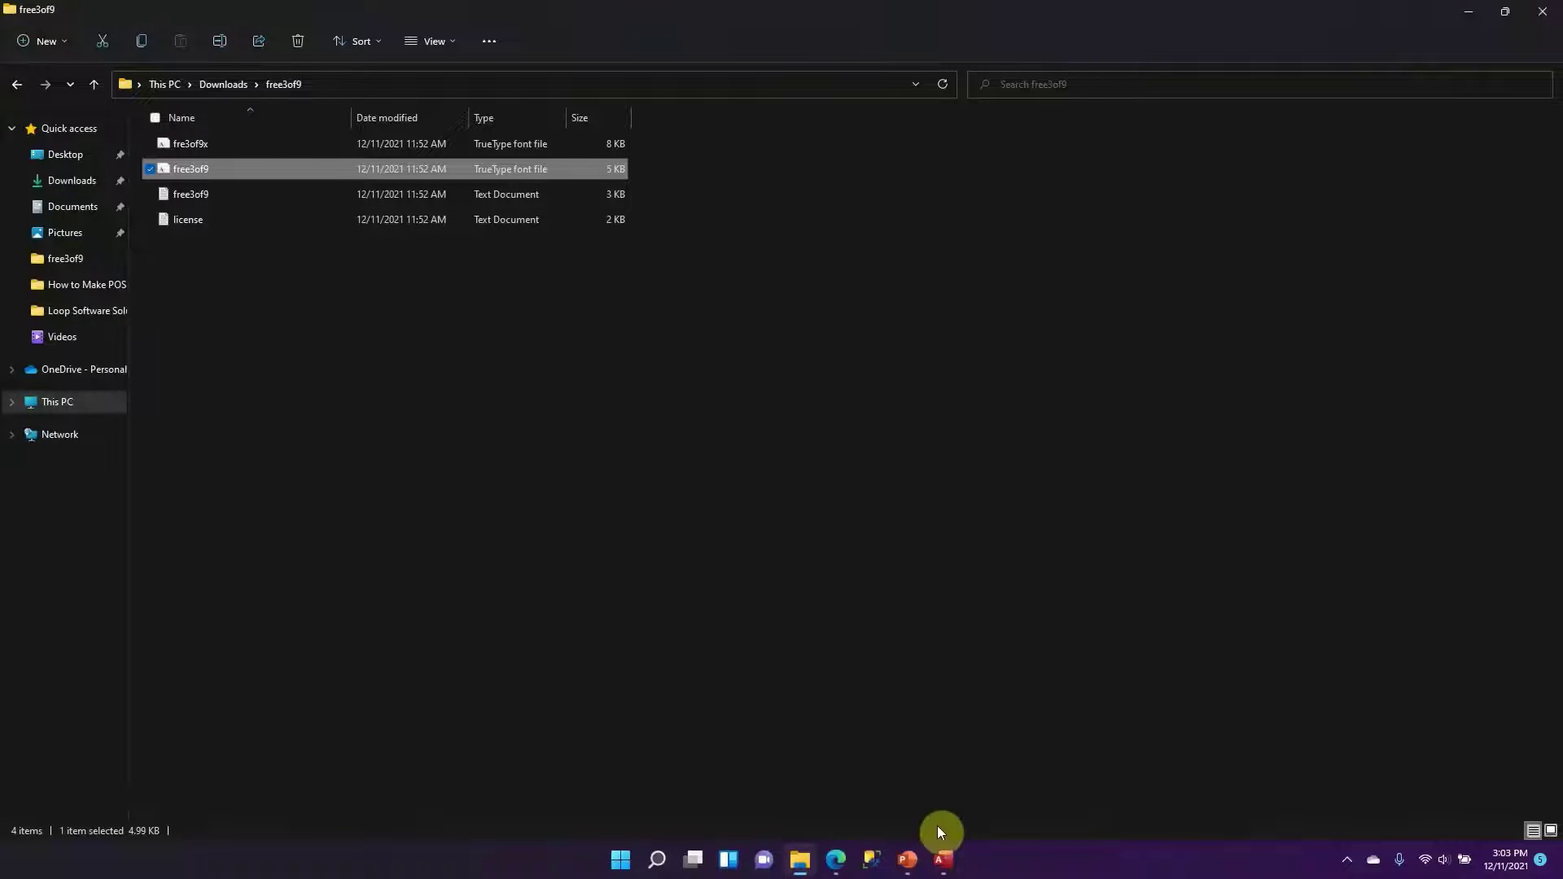
Switch to Access, open the Products form in Design View and add an unbound text box beside the Product ID and Category fields
click(944, 857)
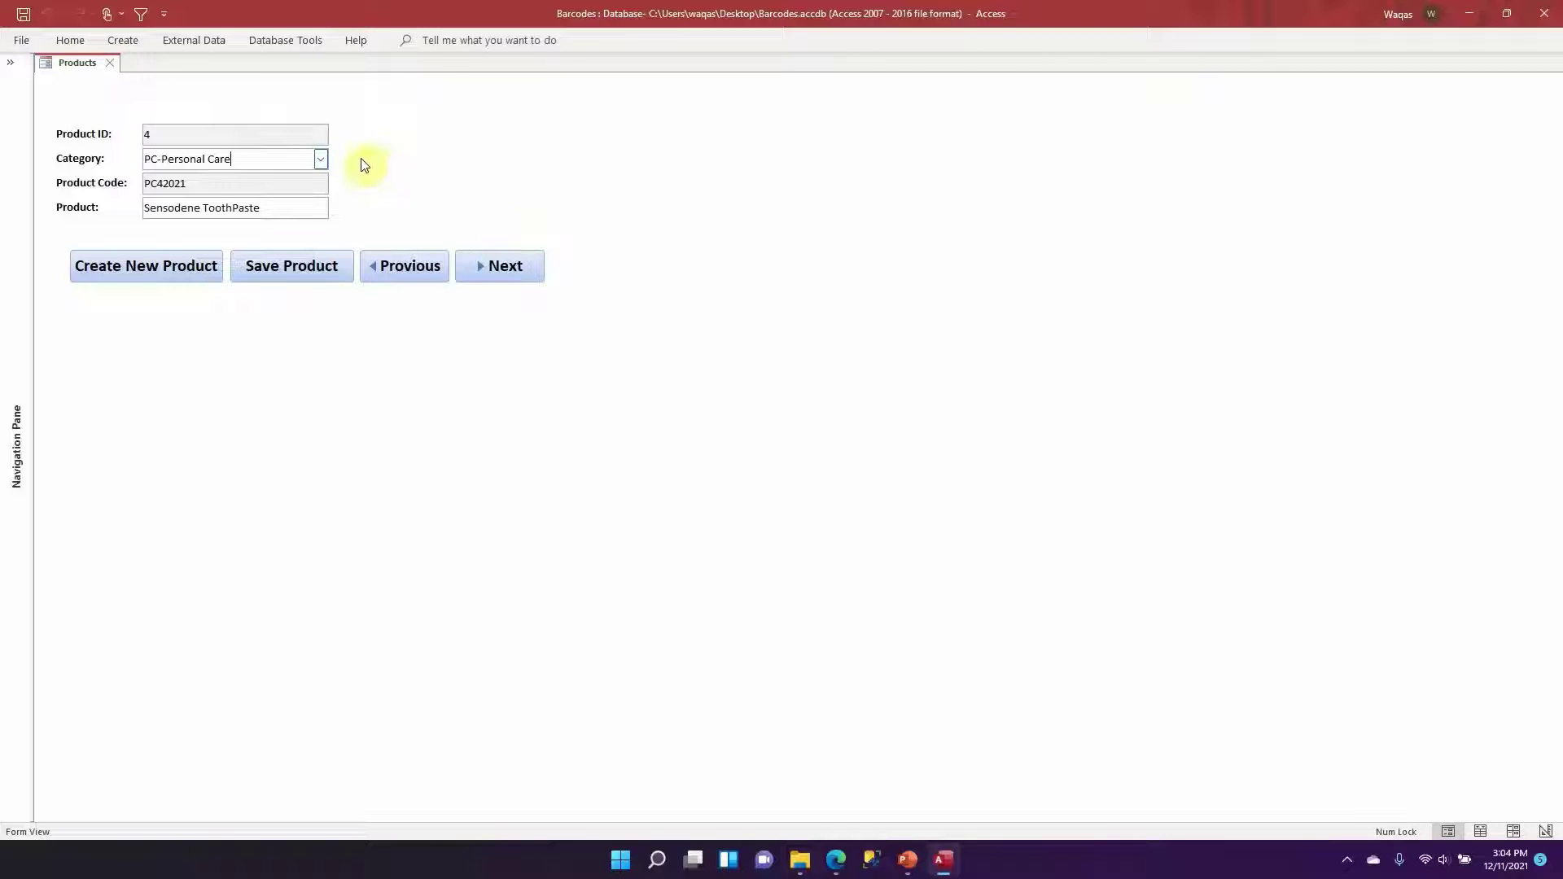
right_click(766, 236)
click(792, 298)
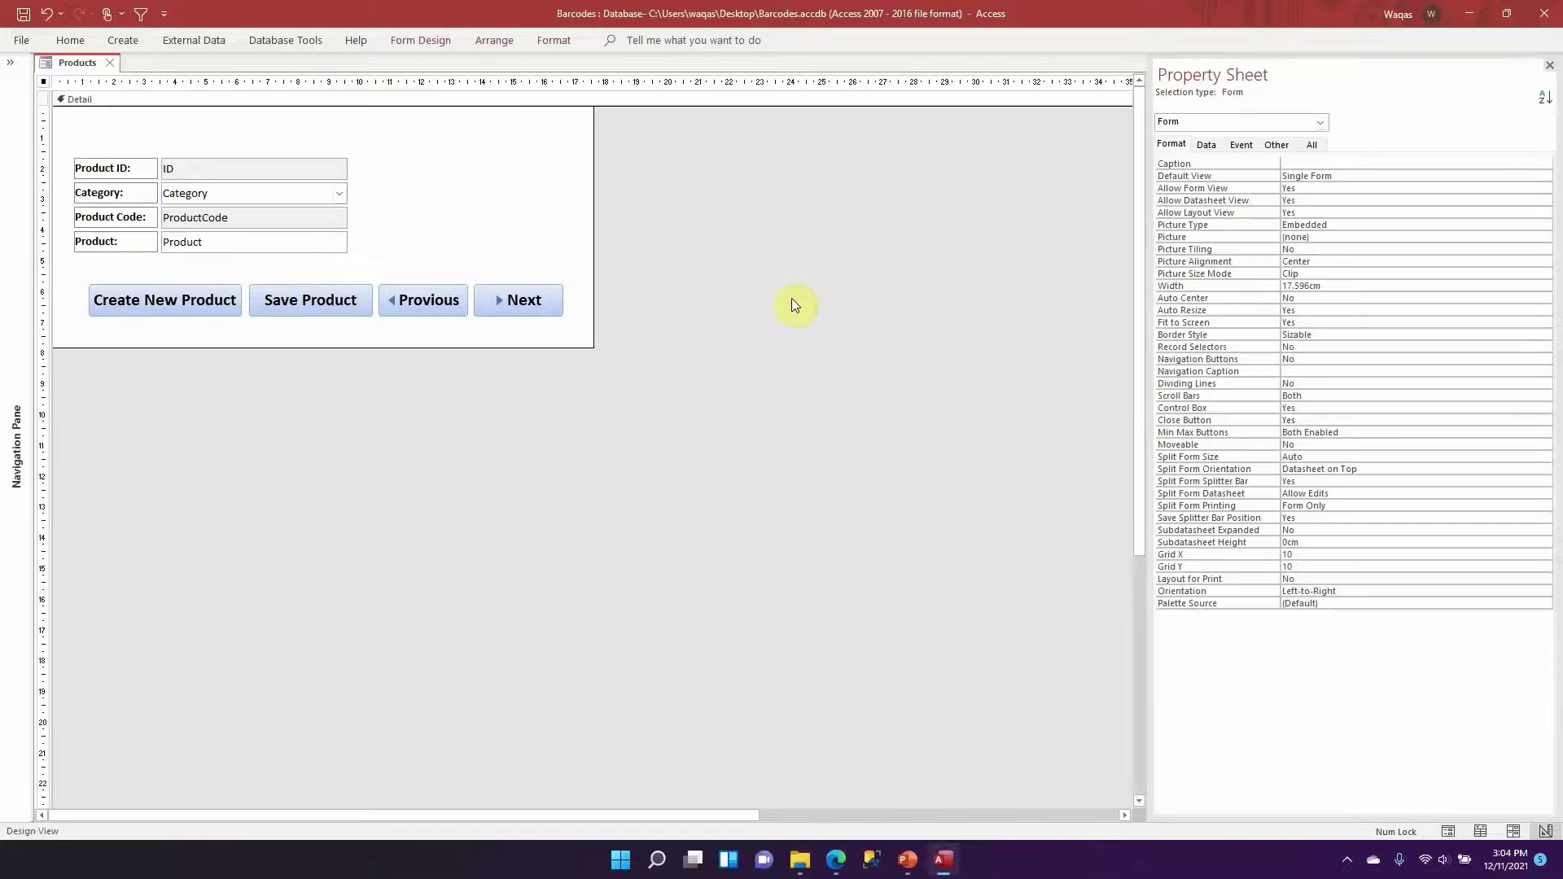
click(428, 42)
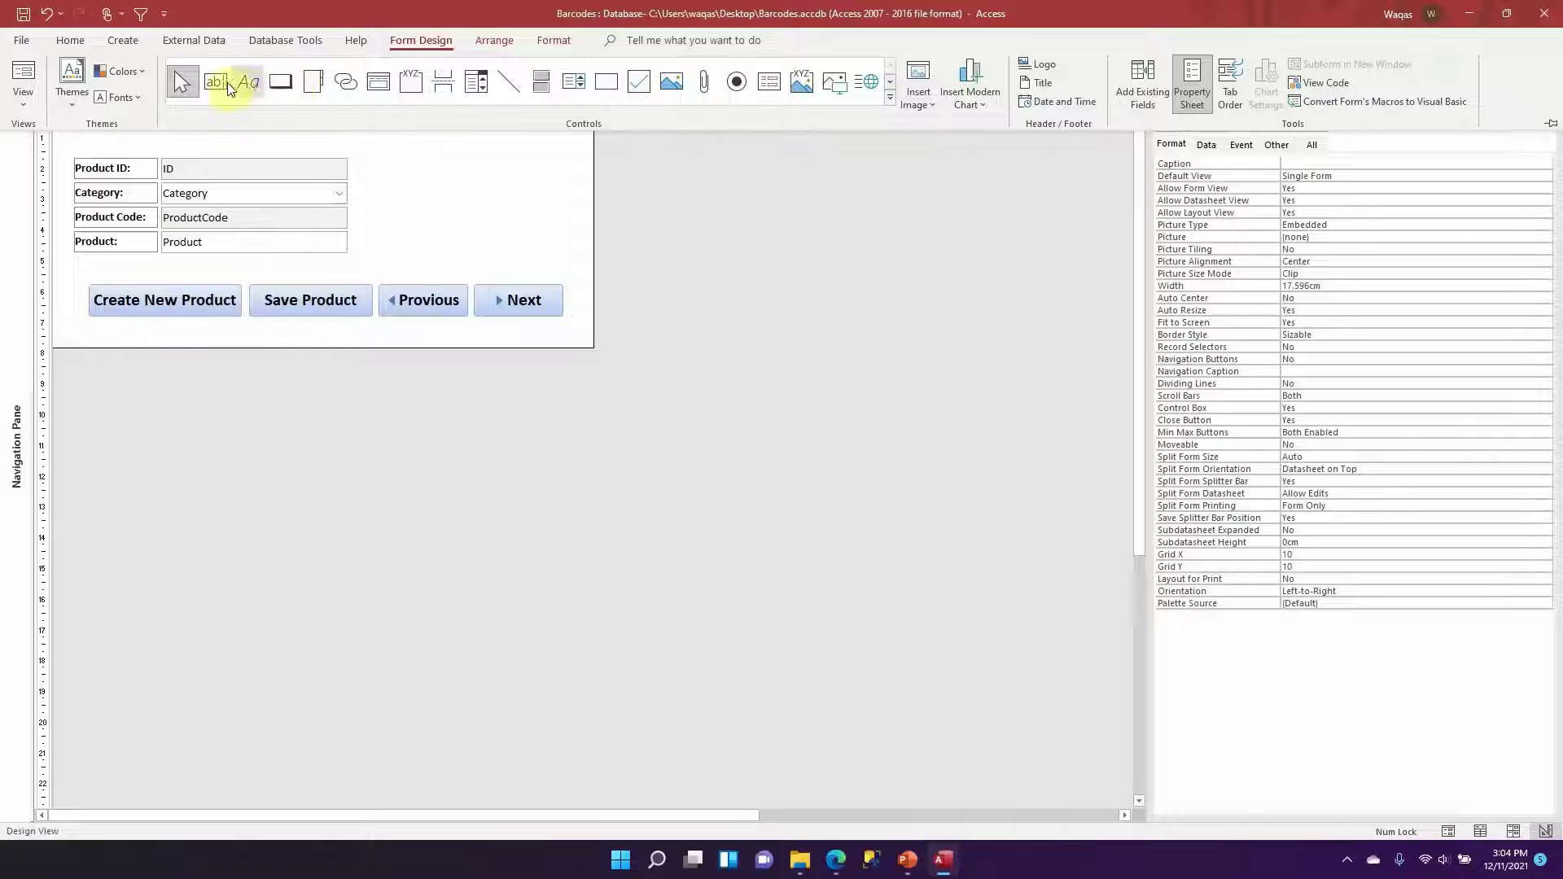
click(221, 85)
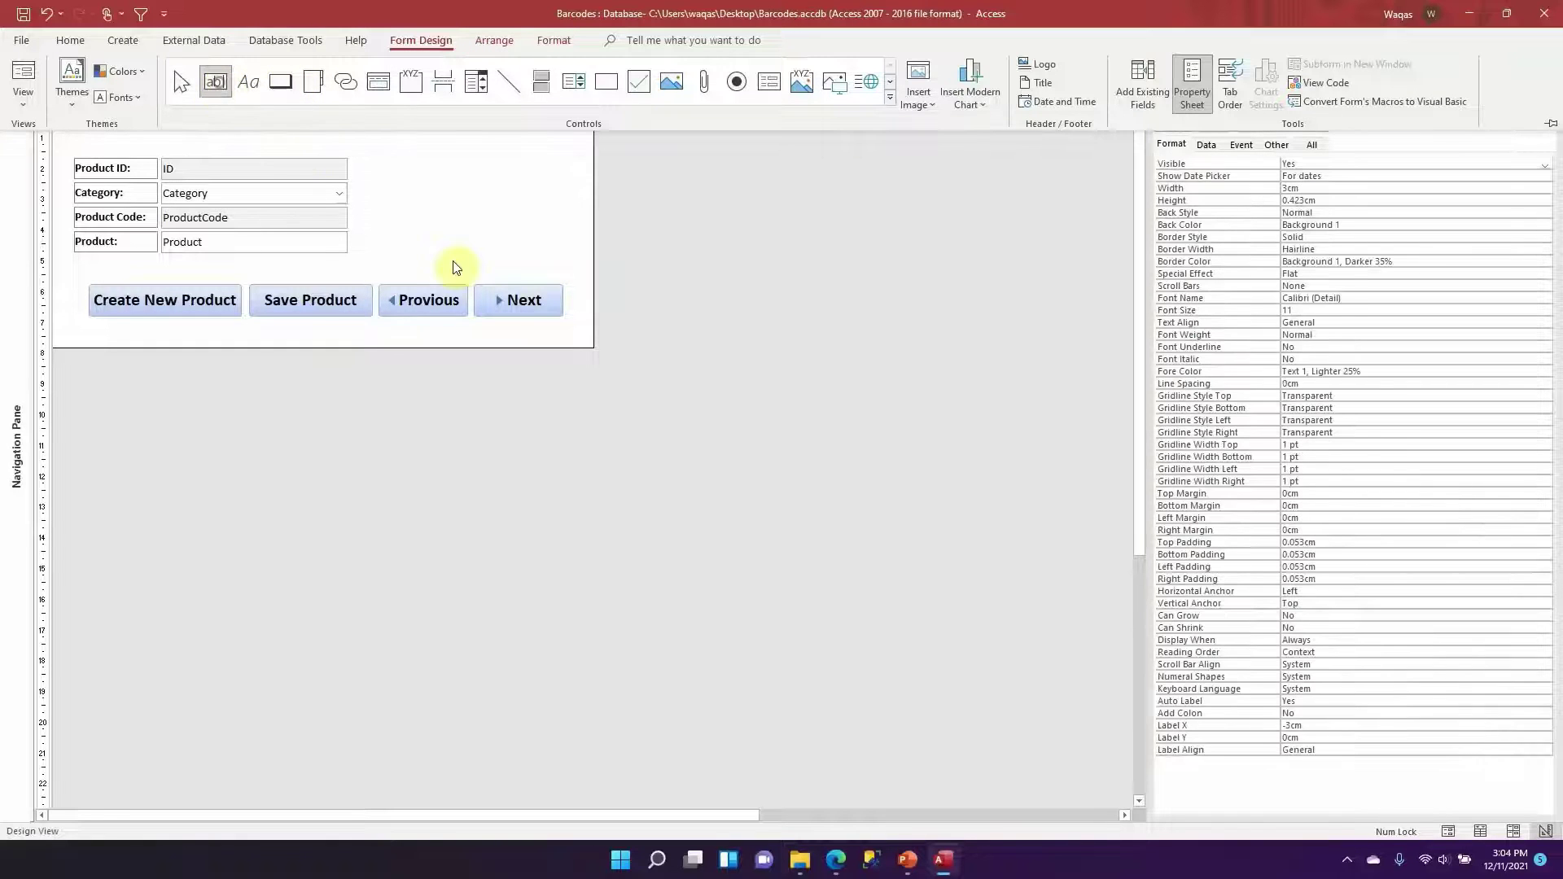
click(358, 183)
drag(262, 186, 357, 165)
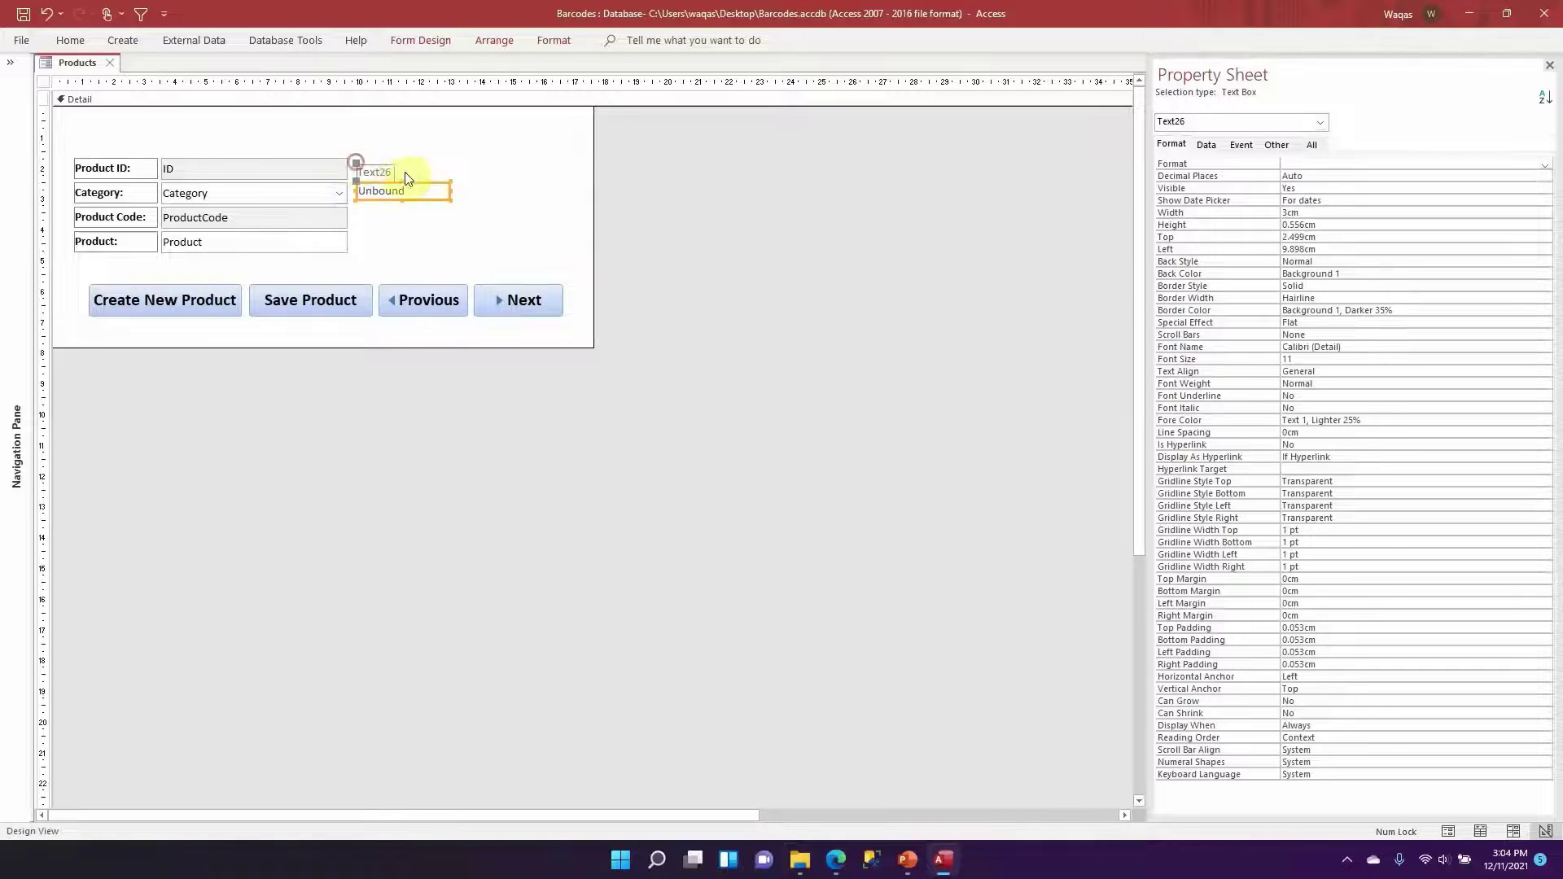
Resize the new text box to about 6.7 cm wide and 0.9 cm high, and move it with its label slightly up
drag(449, 188, 564, 189)
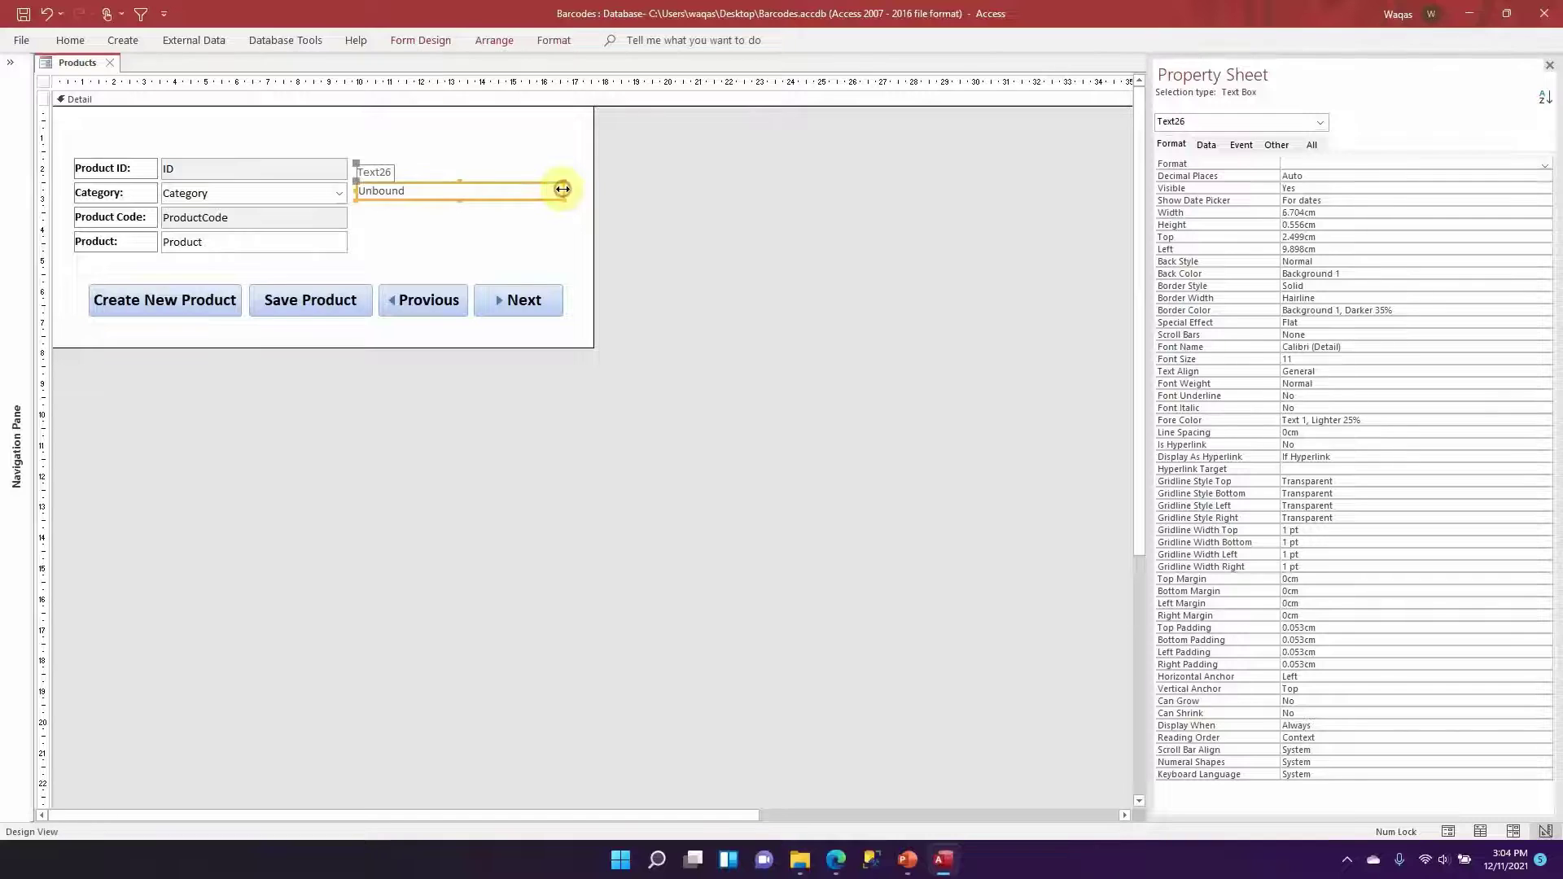
click(375, 161)
click(376, 160)
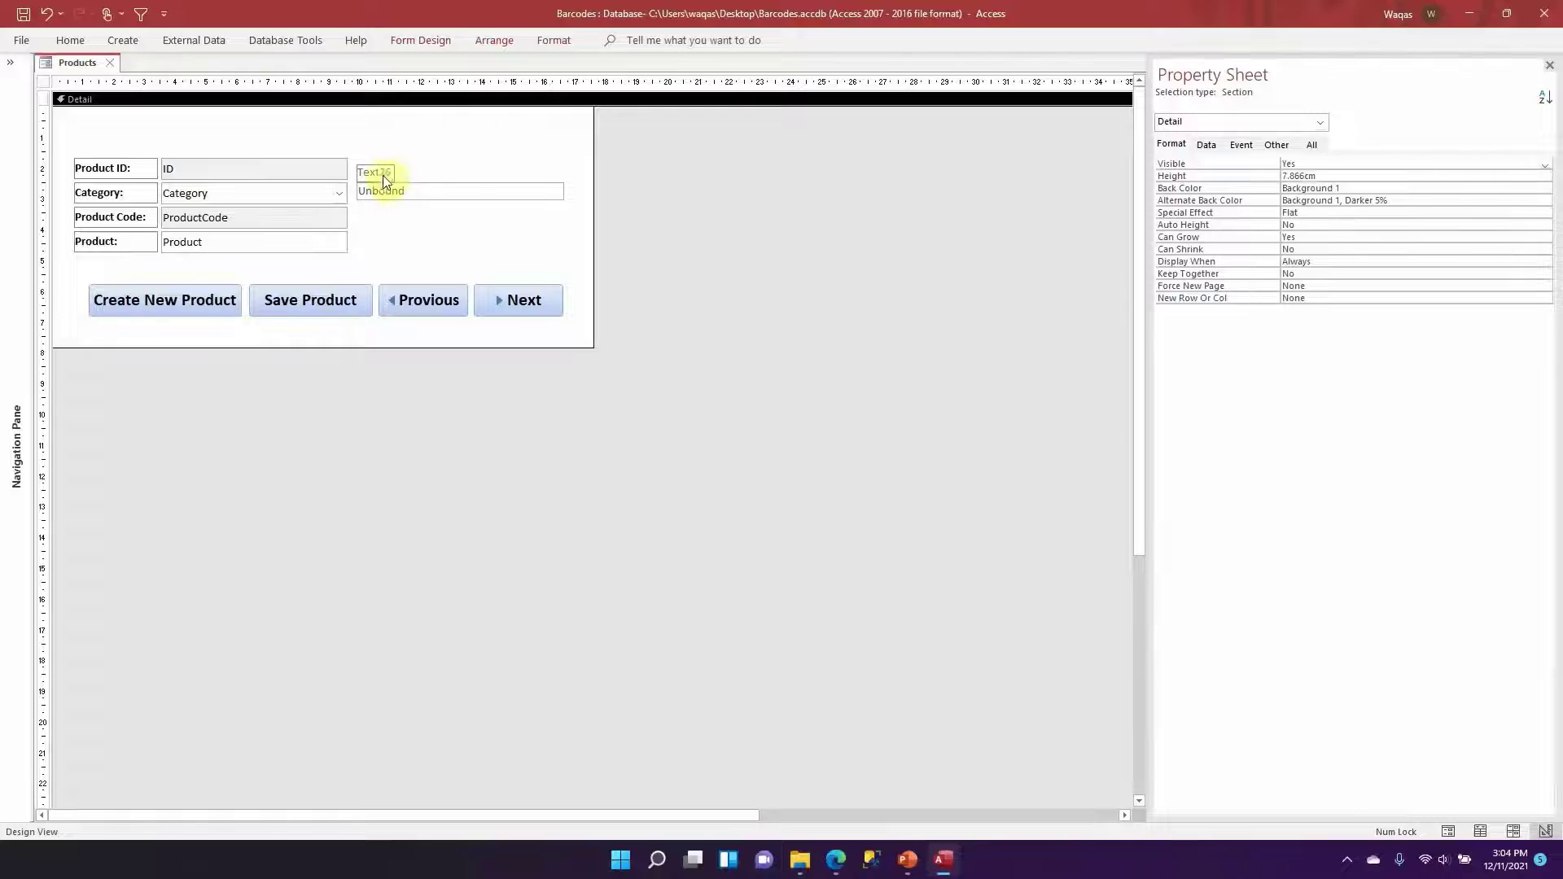
drag(443, 169, 398, 183)
click(445, 198)
click(450, 192)
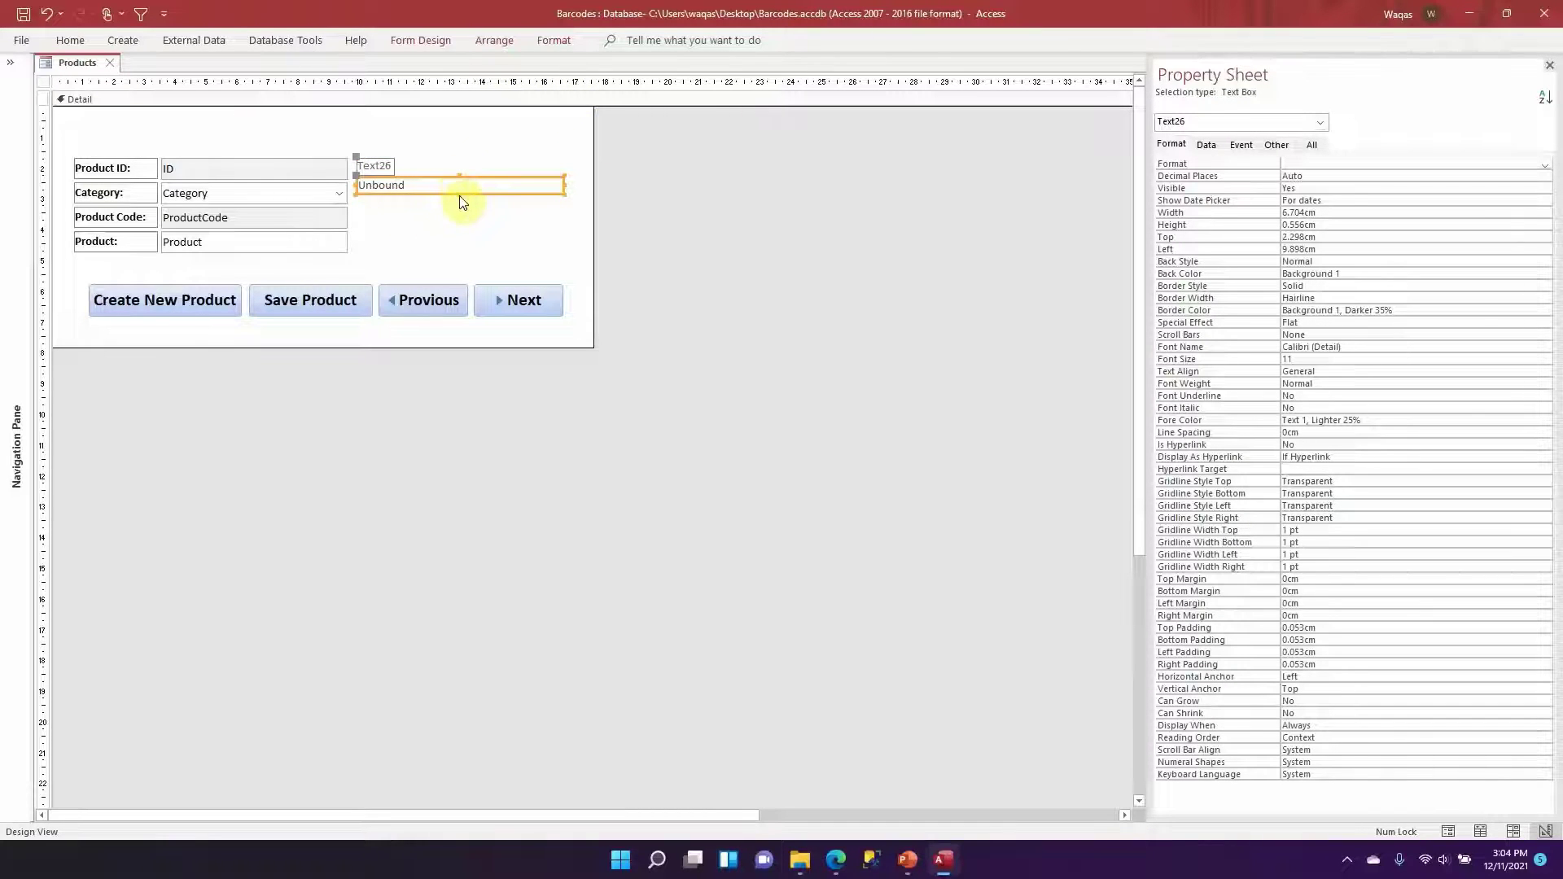
drag(459, 193, 459, 204)
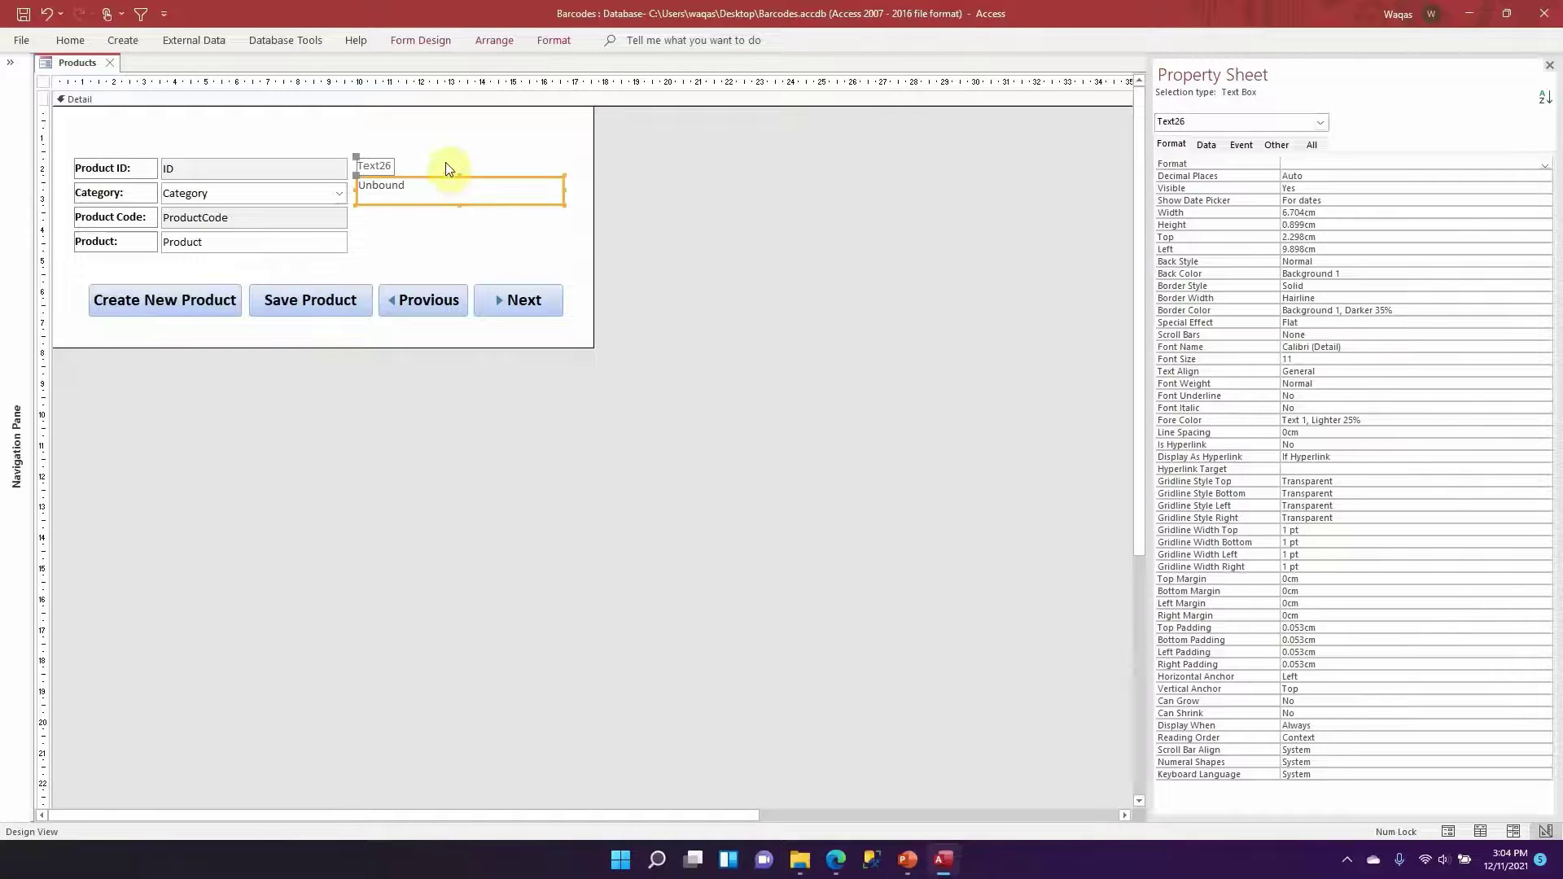
Widen the text box's label to about 6.7 cm and change its caption to Product Barcode
drag(460, 151, 563, 165)
click(505, 134)
click(393, 165)
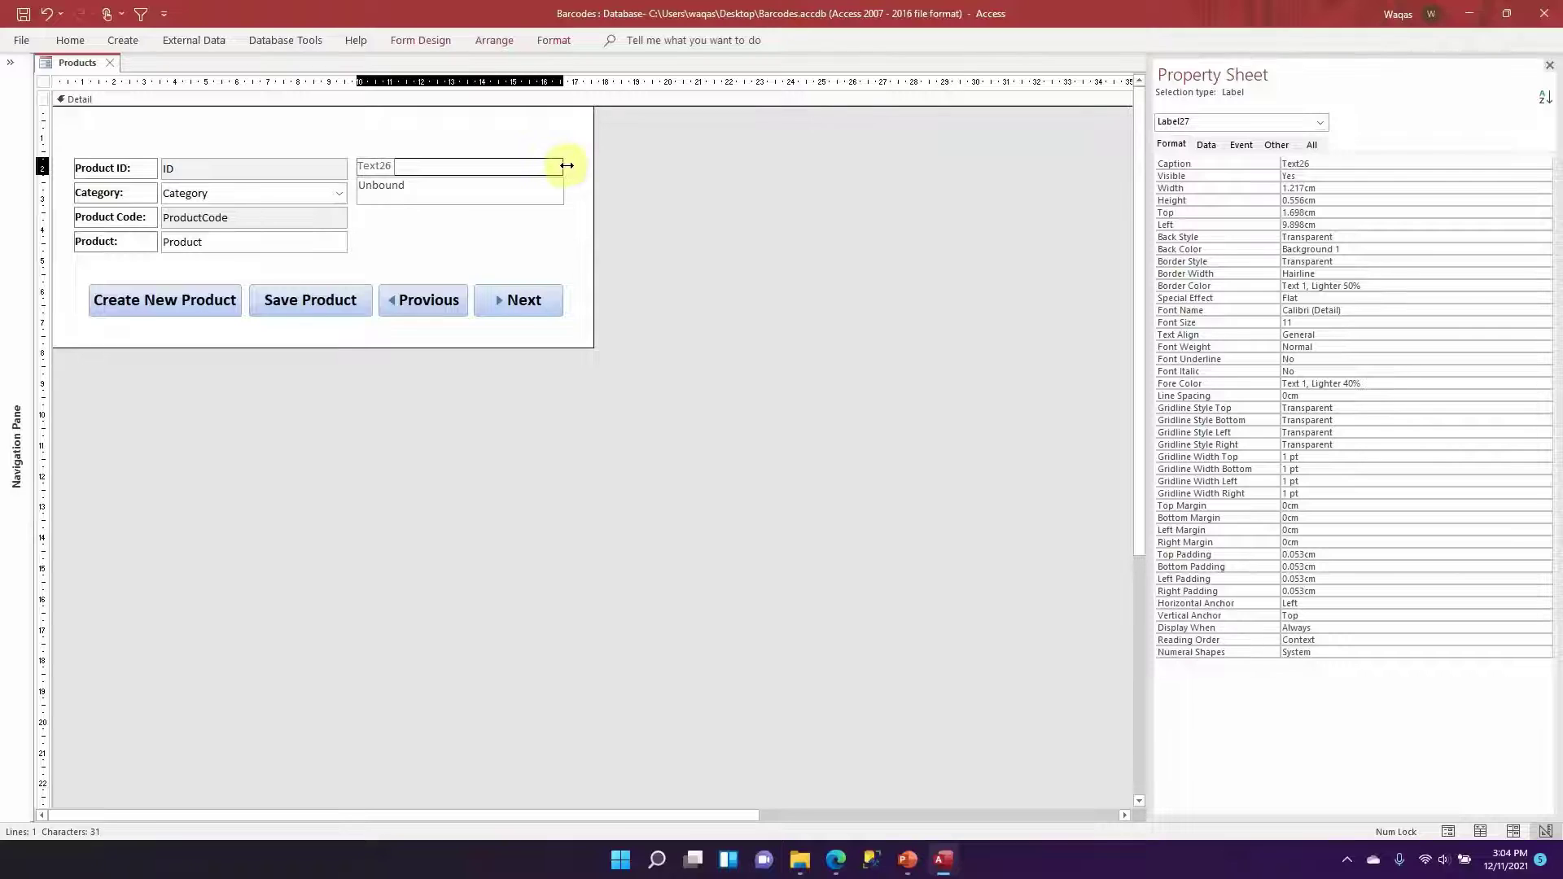
double_click(393, 165)
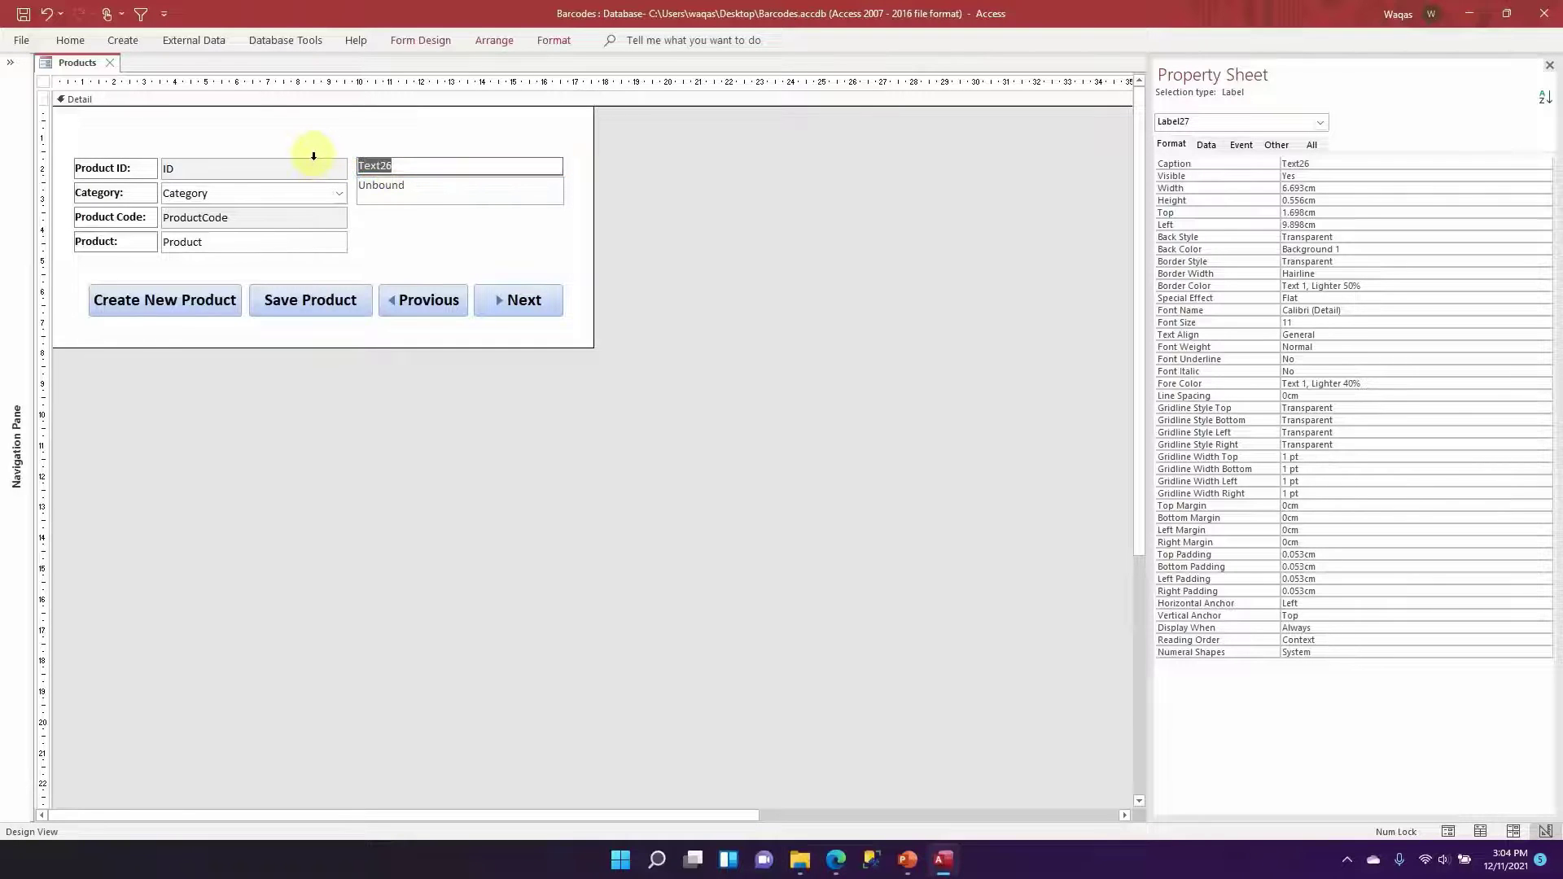
text(Product Barcopde)
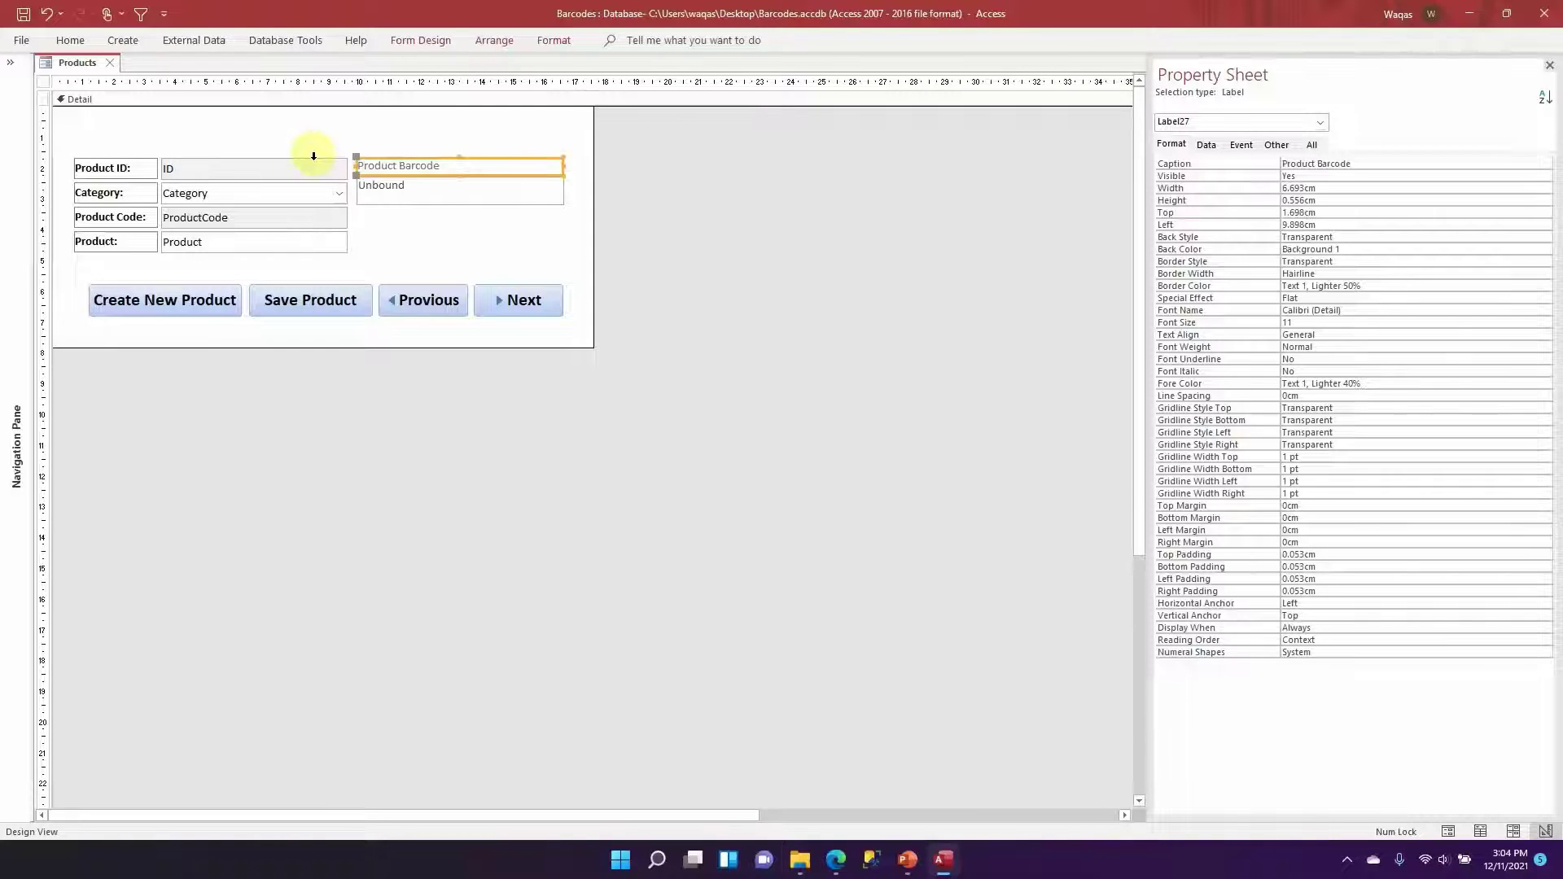
Center the text of the Product Barcode label and its text box, color it black, and make the label bold
drag(557, 203, 404, 130)
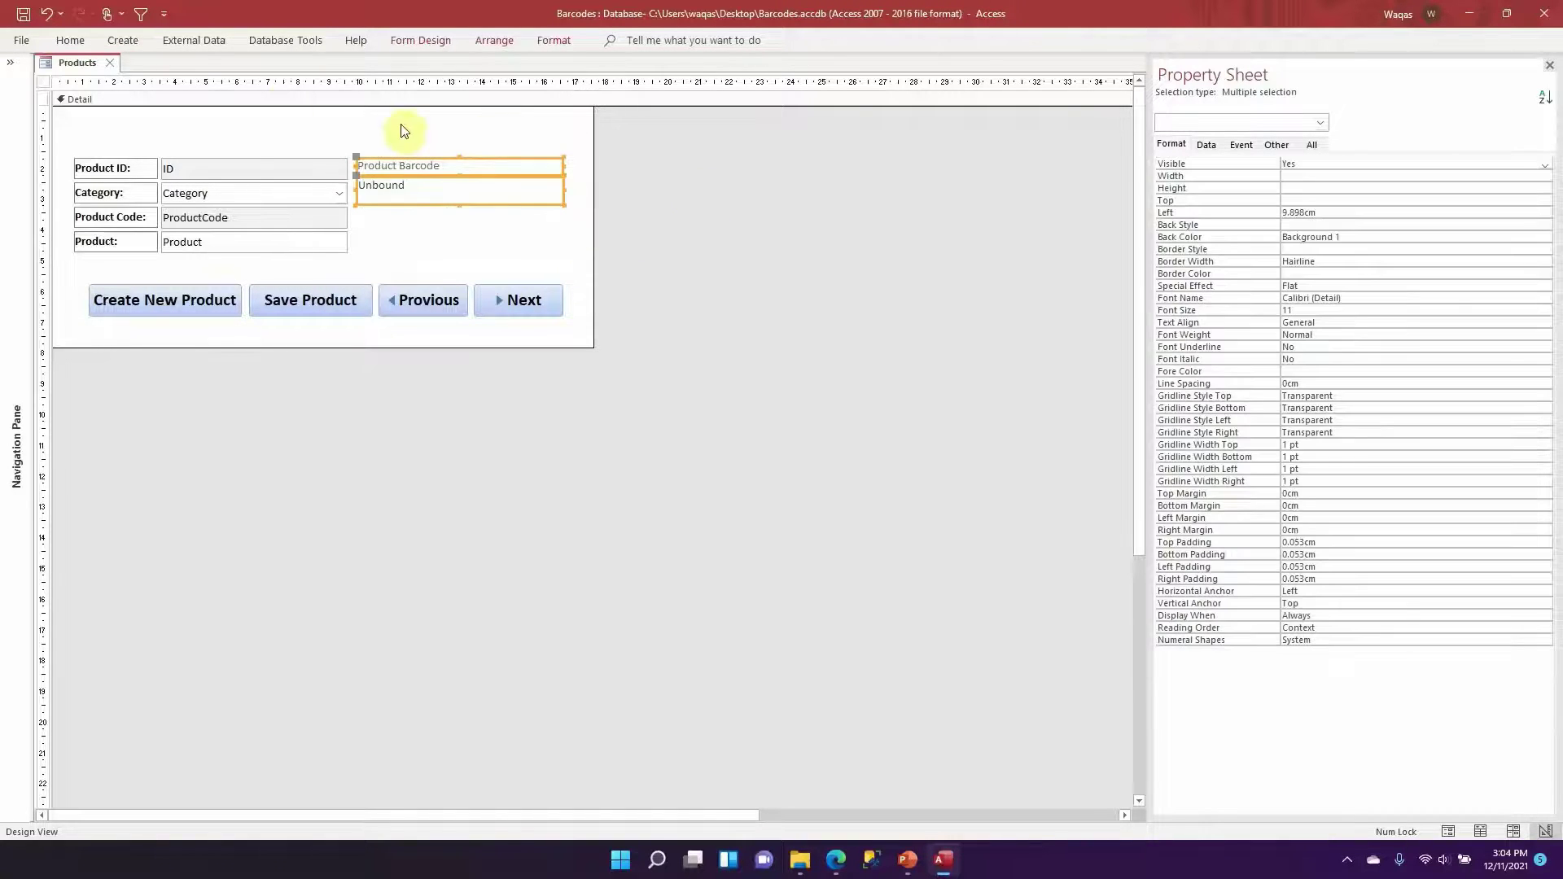
click(70, 40)
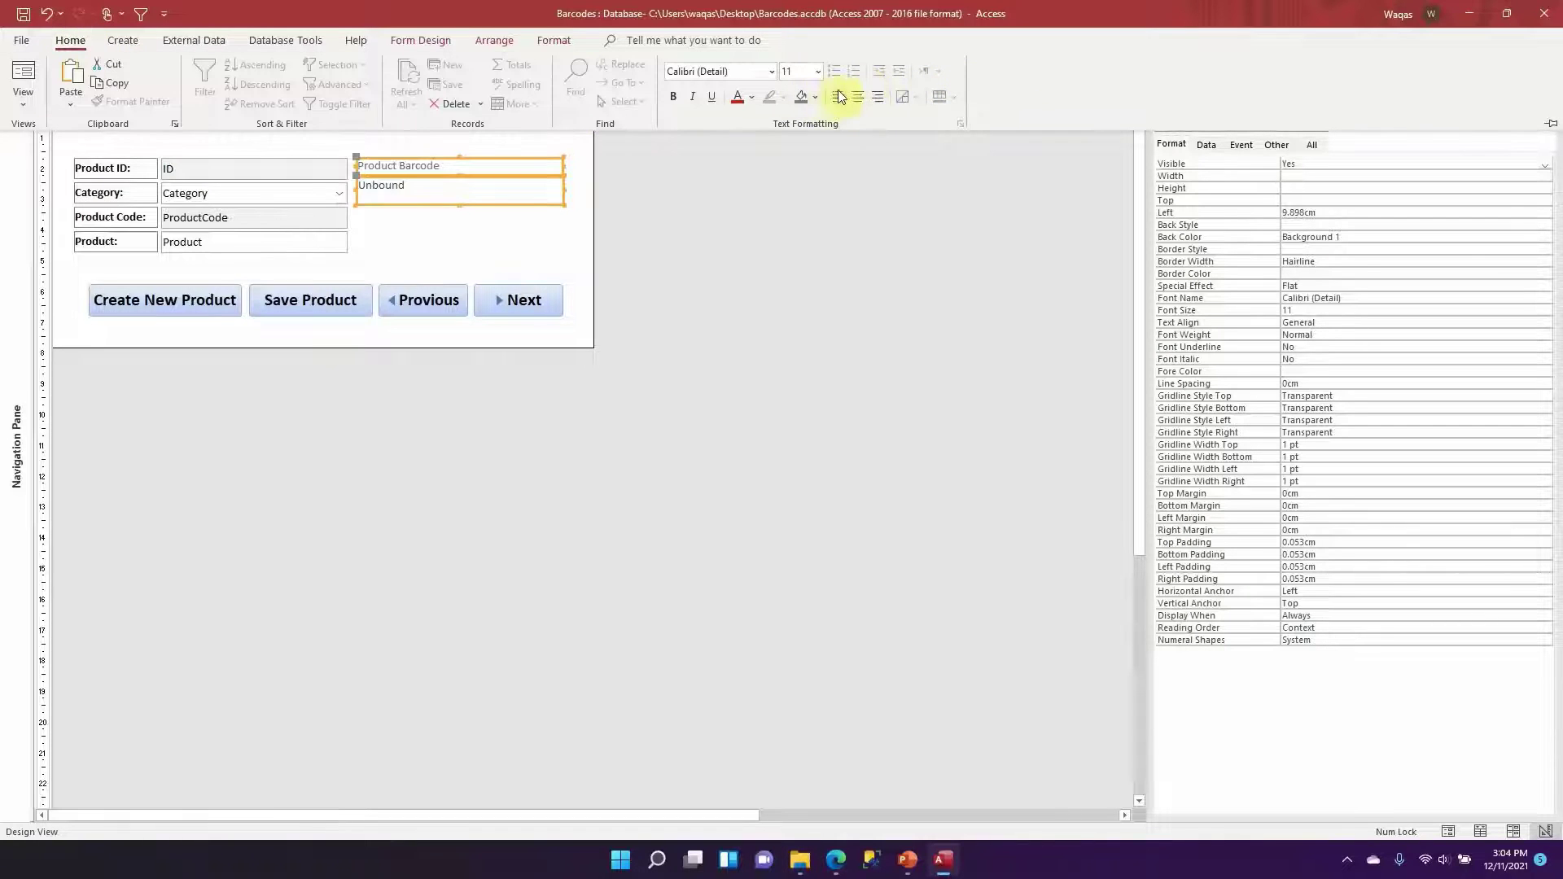
click(858, 97)
click(752, 97)
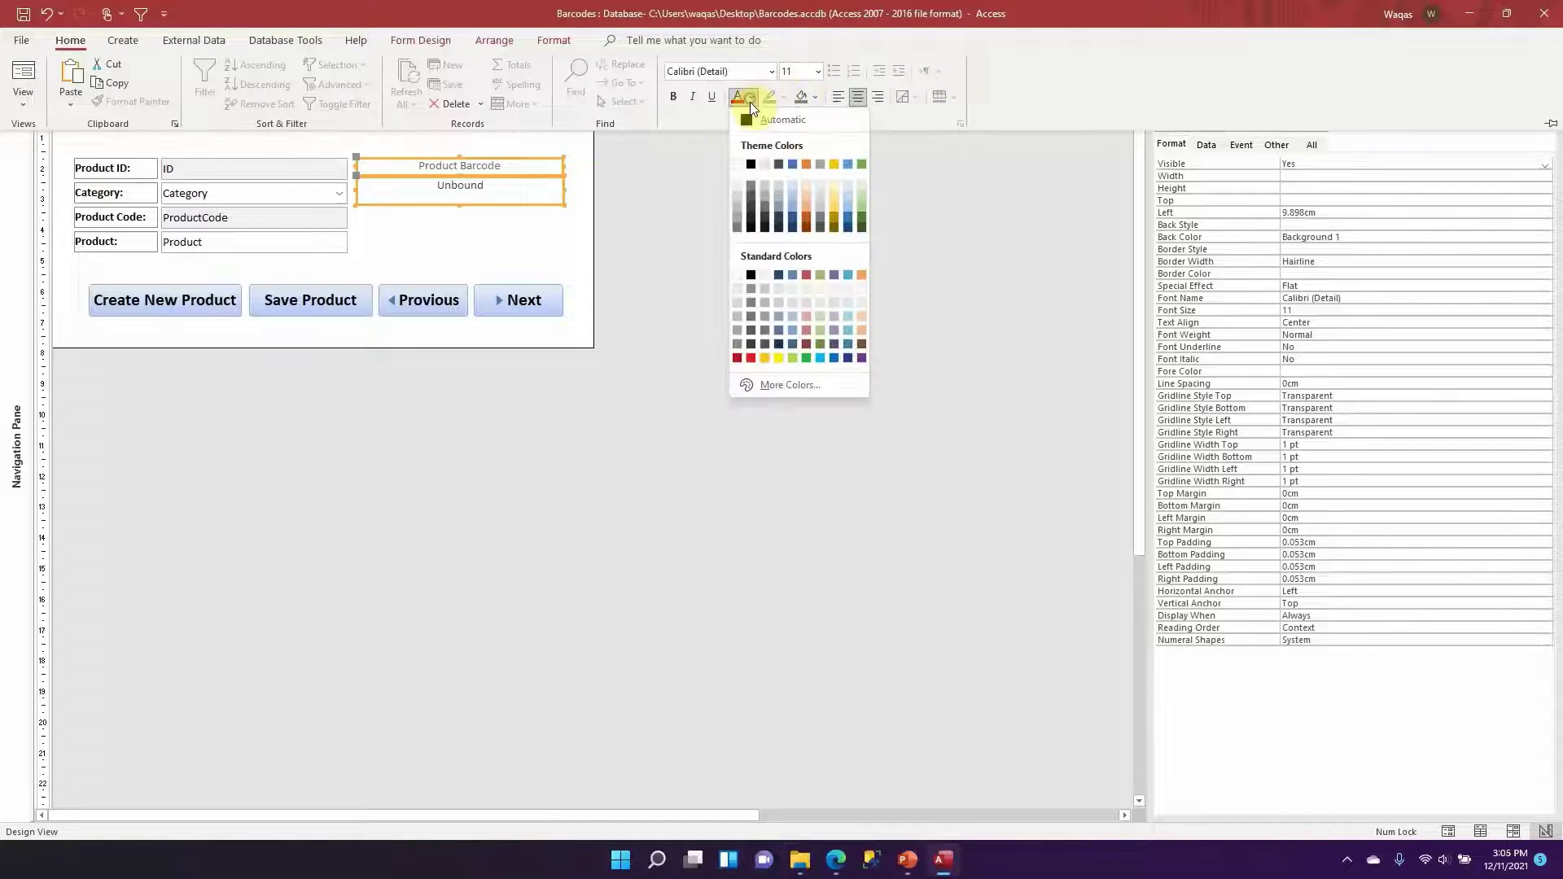
click(755, 163)
click(525, 240)
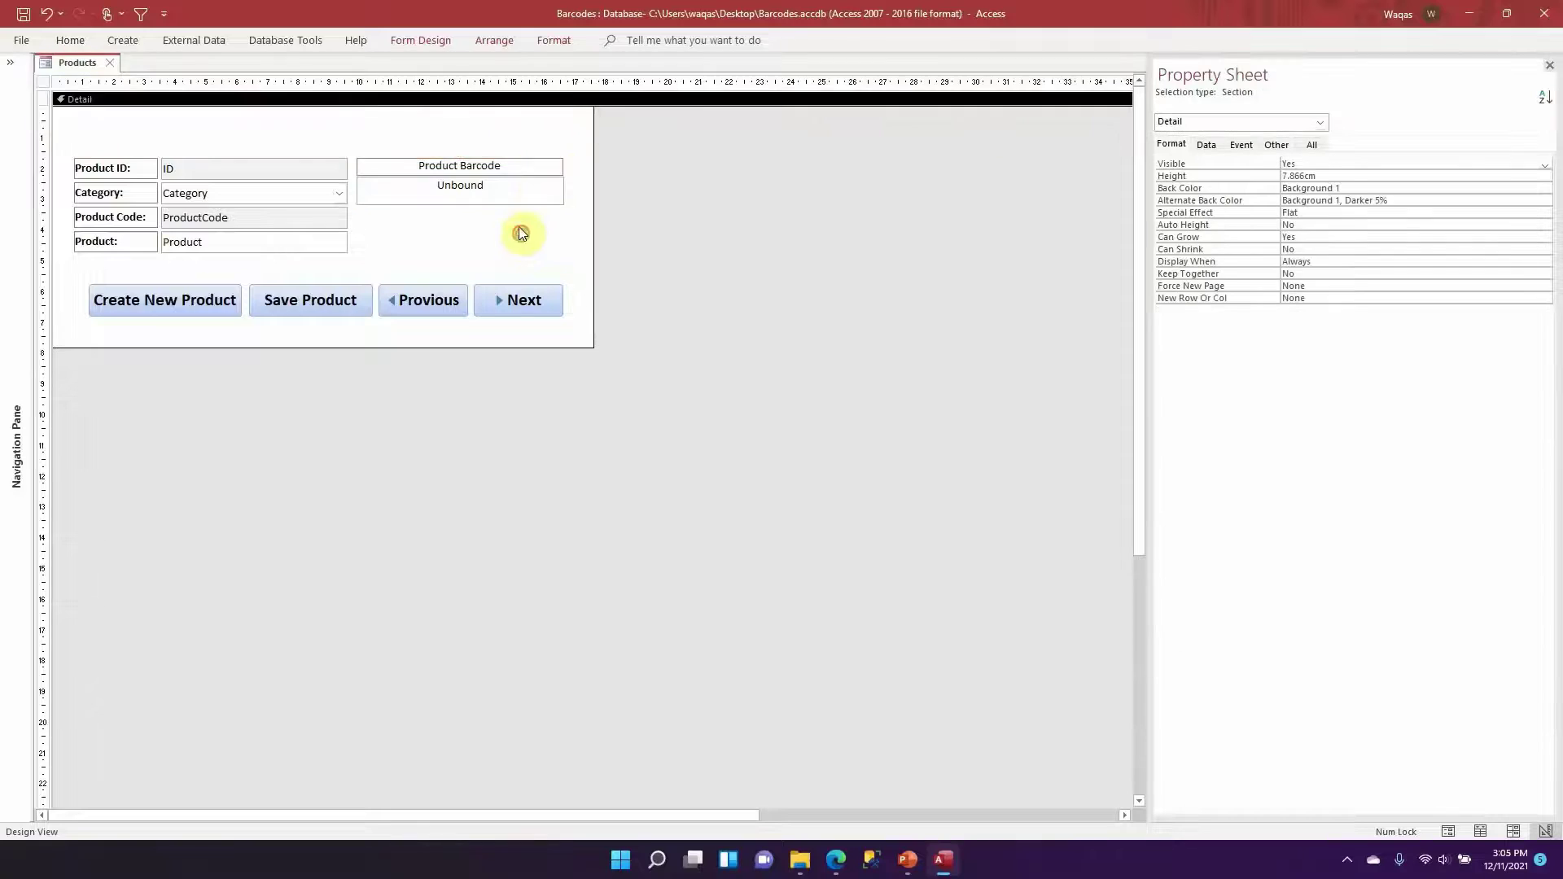
click(525, 167)
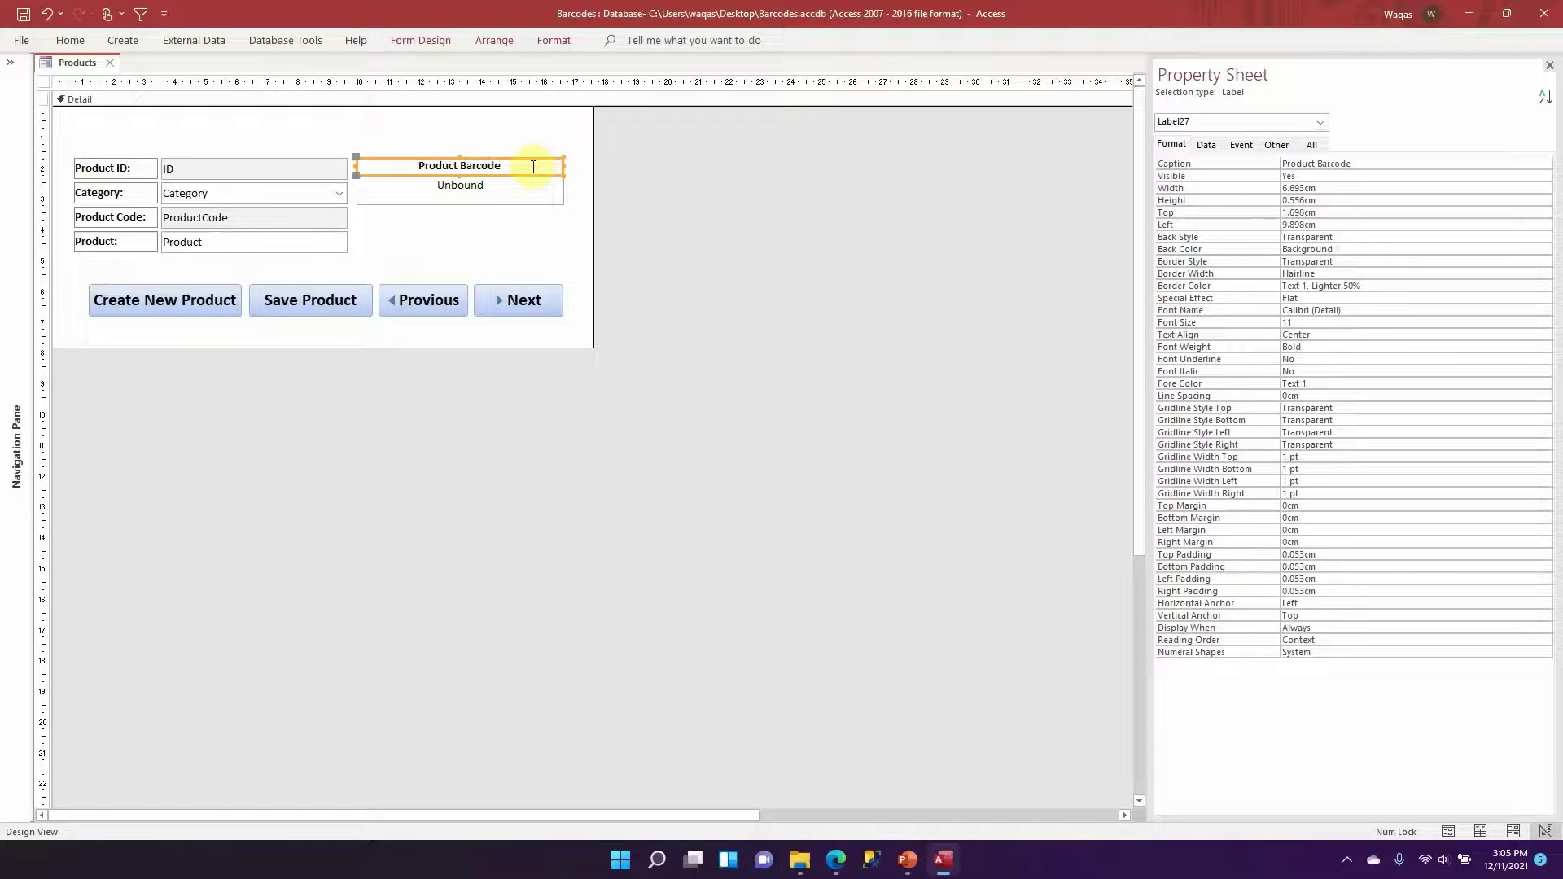
Show the Products form in Form View and check the new Product Barcode box
click(521, 198)
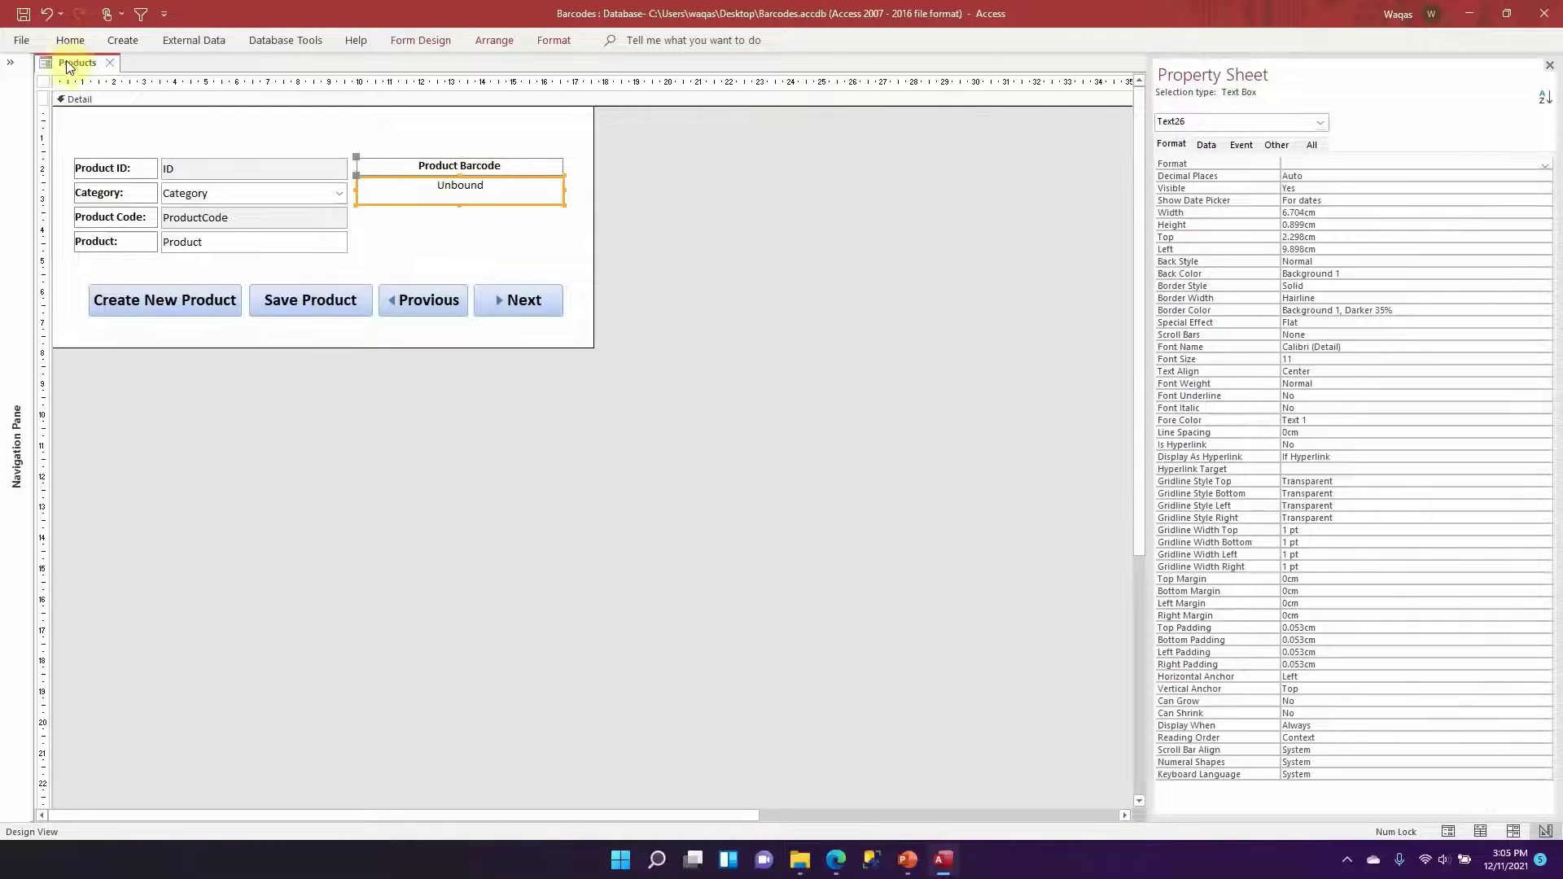
right_click(66, 62)
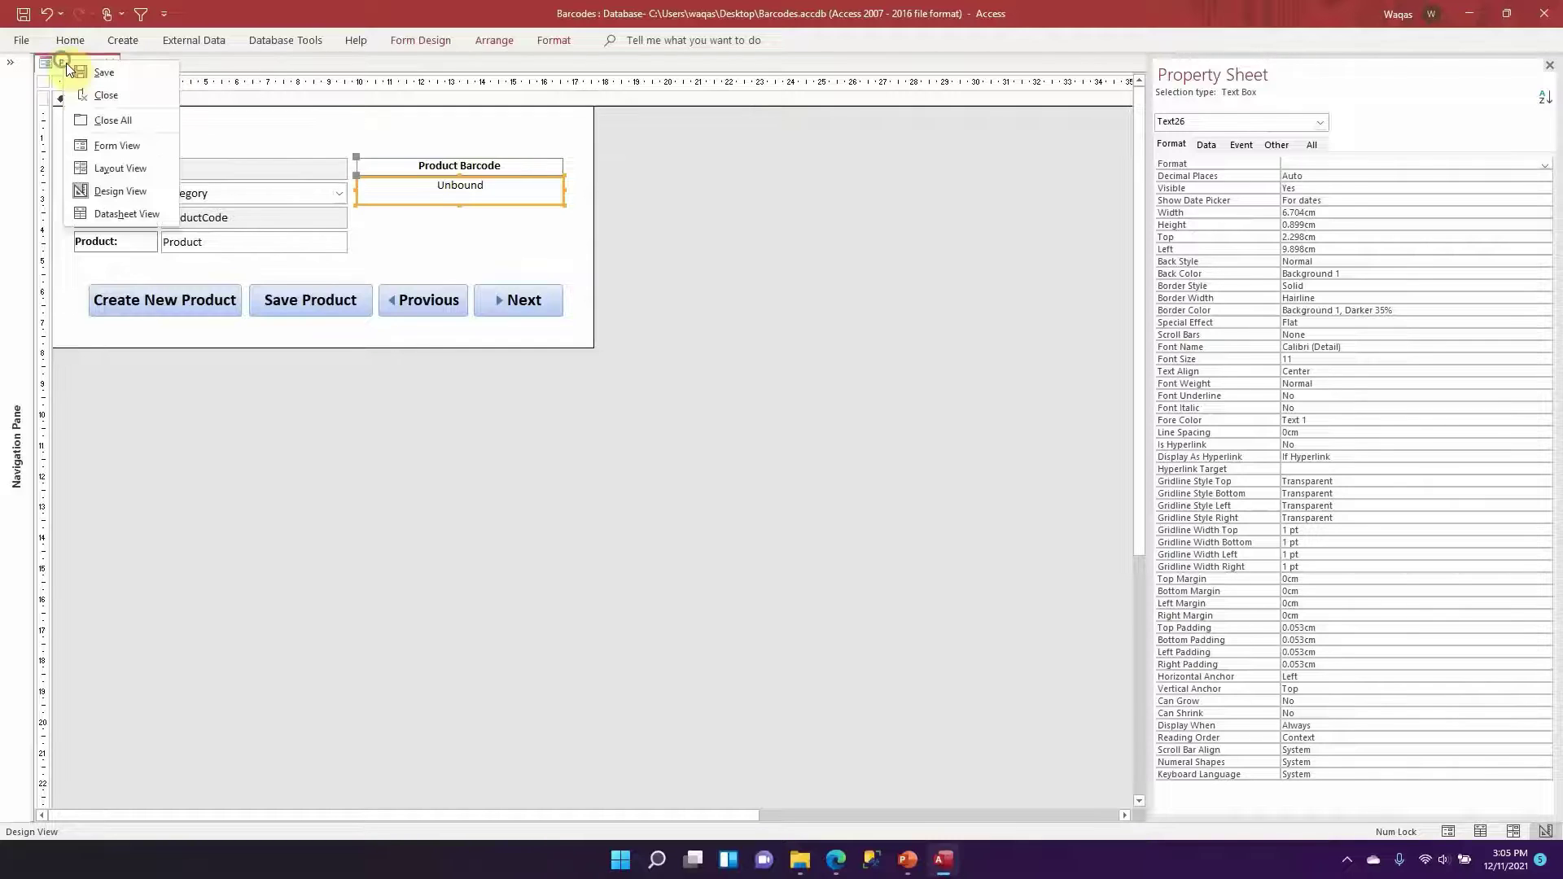
click(118, 145)
click(402, 157)
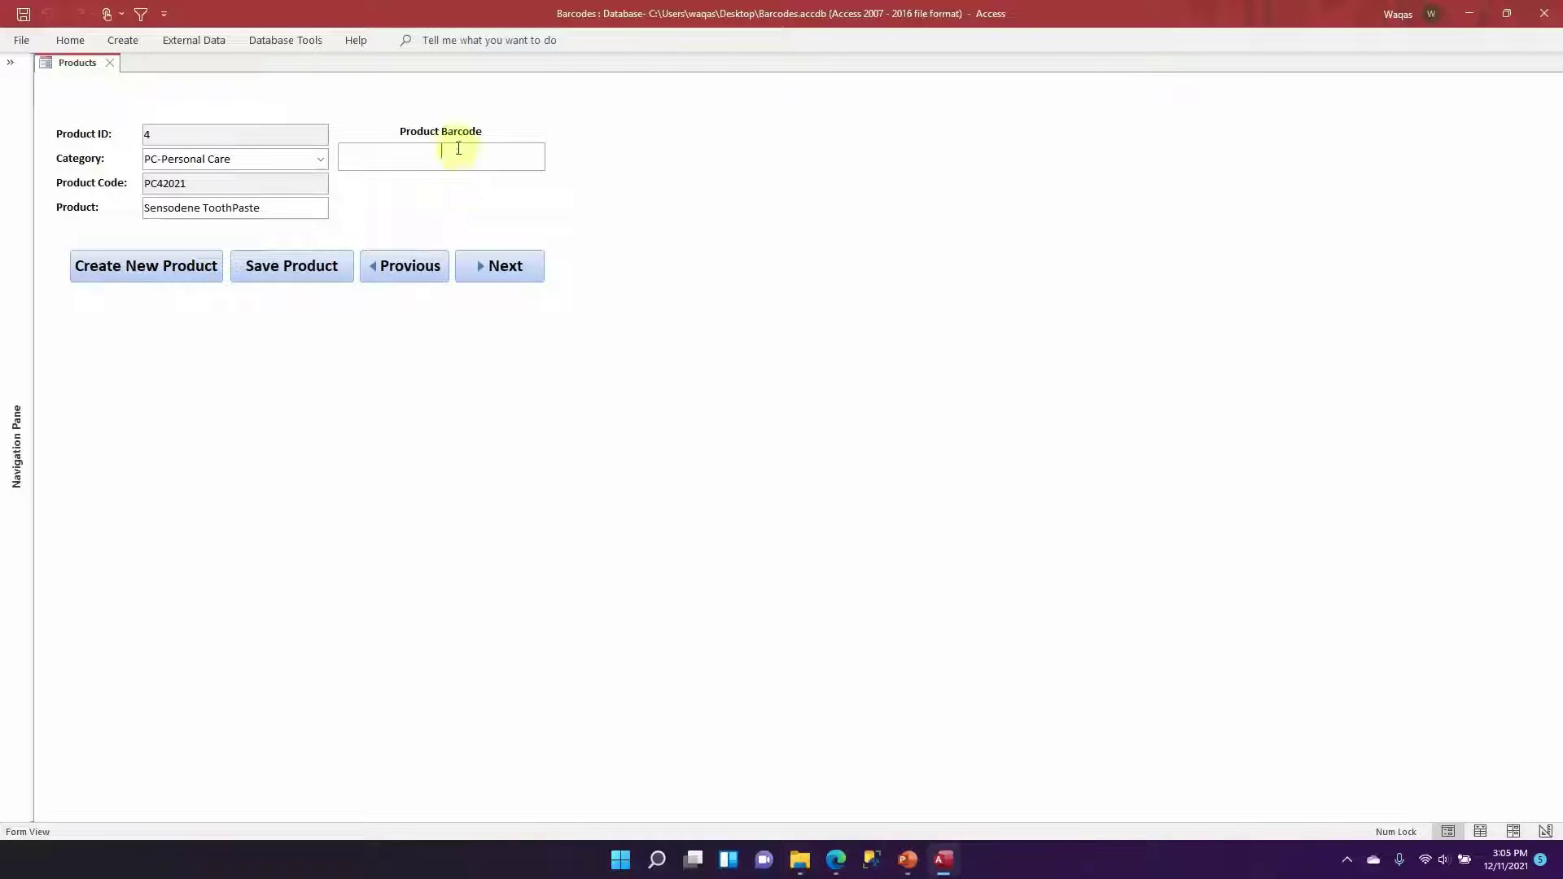
right_click(677, 143)
click(600, 192)
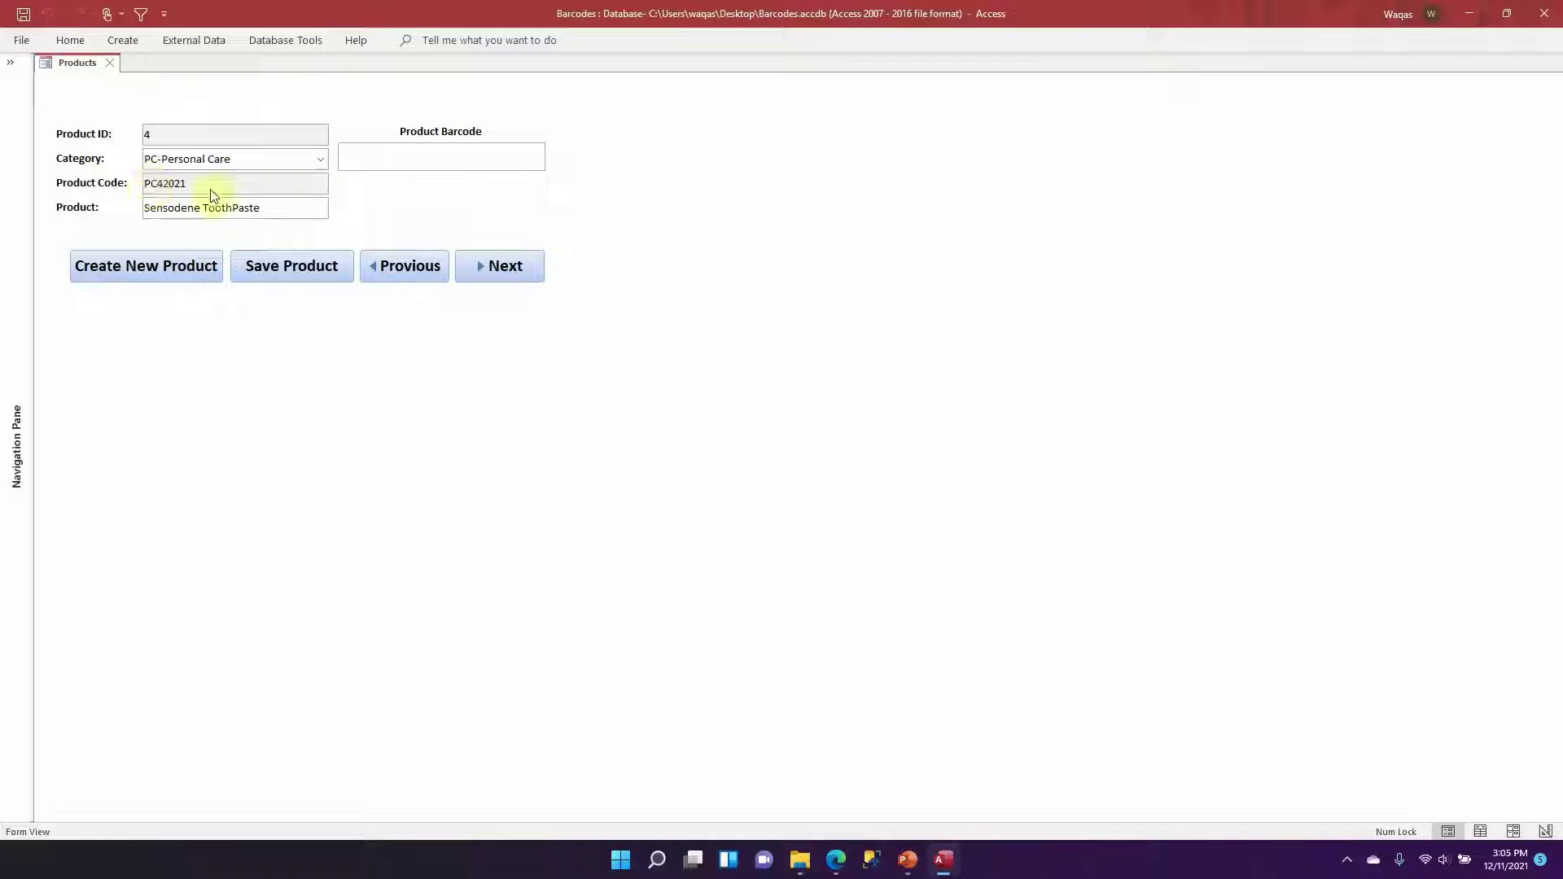
In Design View, set the Control Source of the Product Barcode text box to ProductCode
right_click(873, 172)
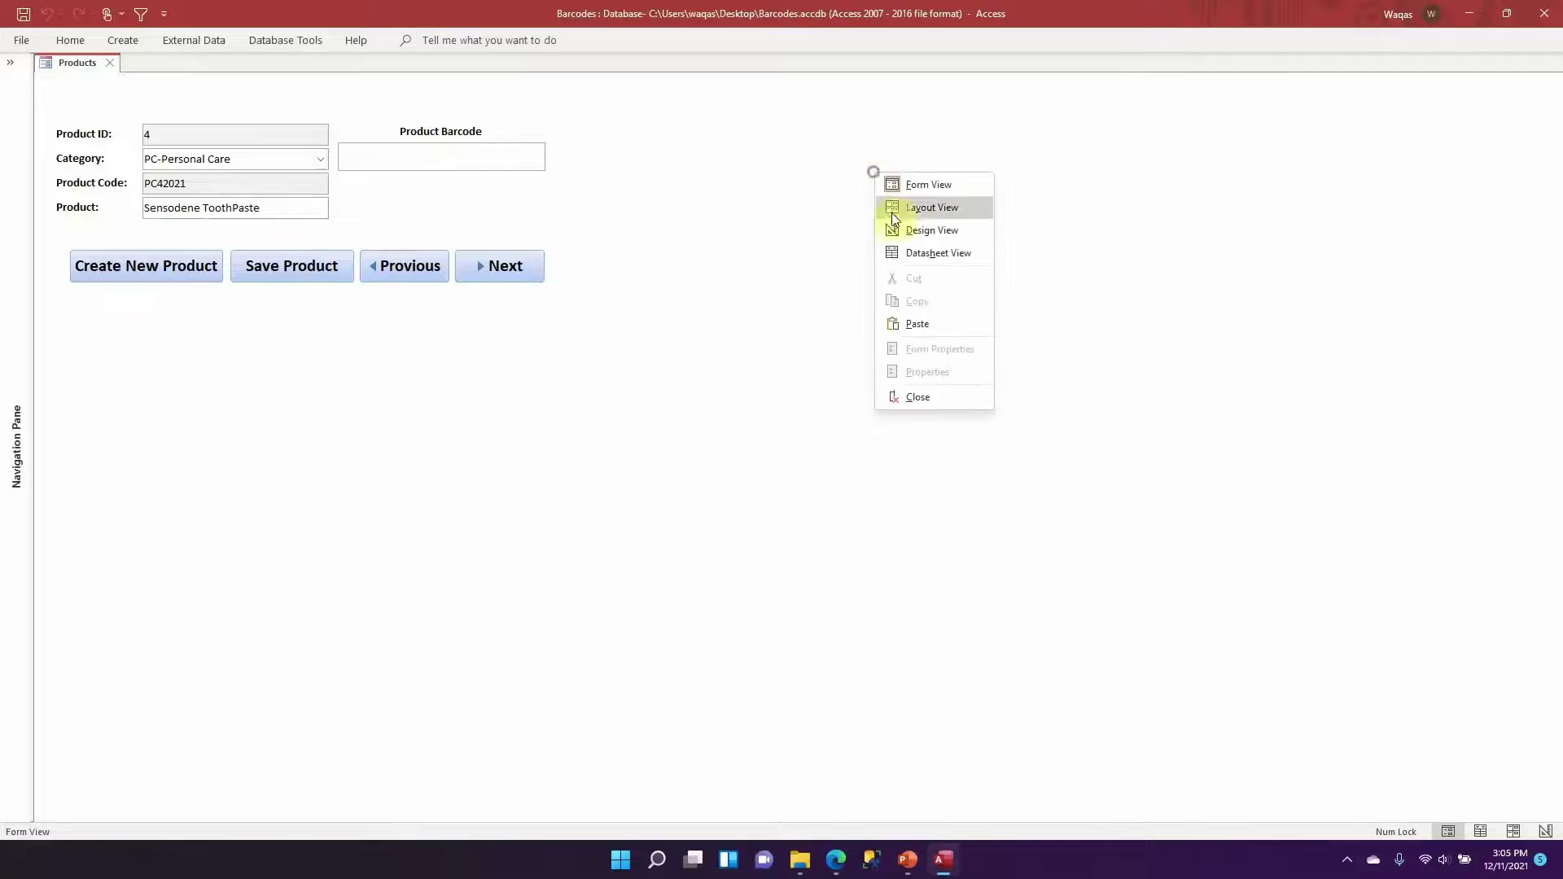
click(911, 232)
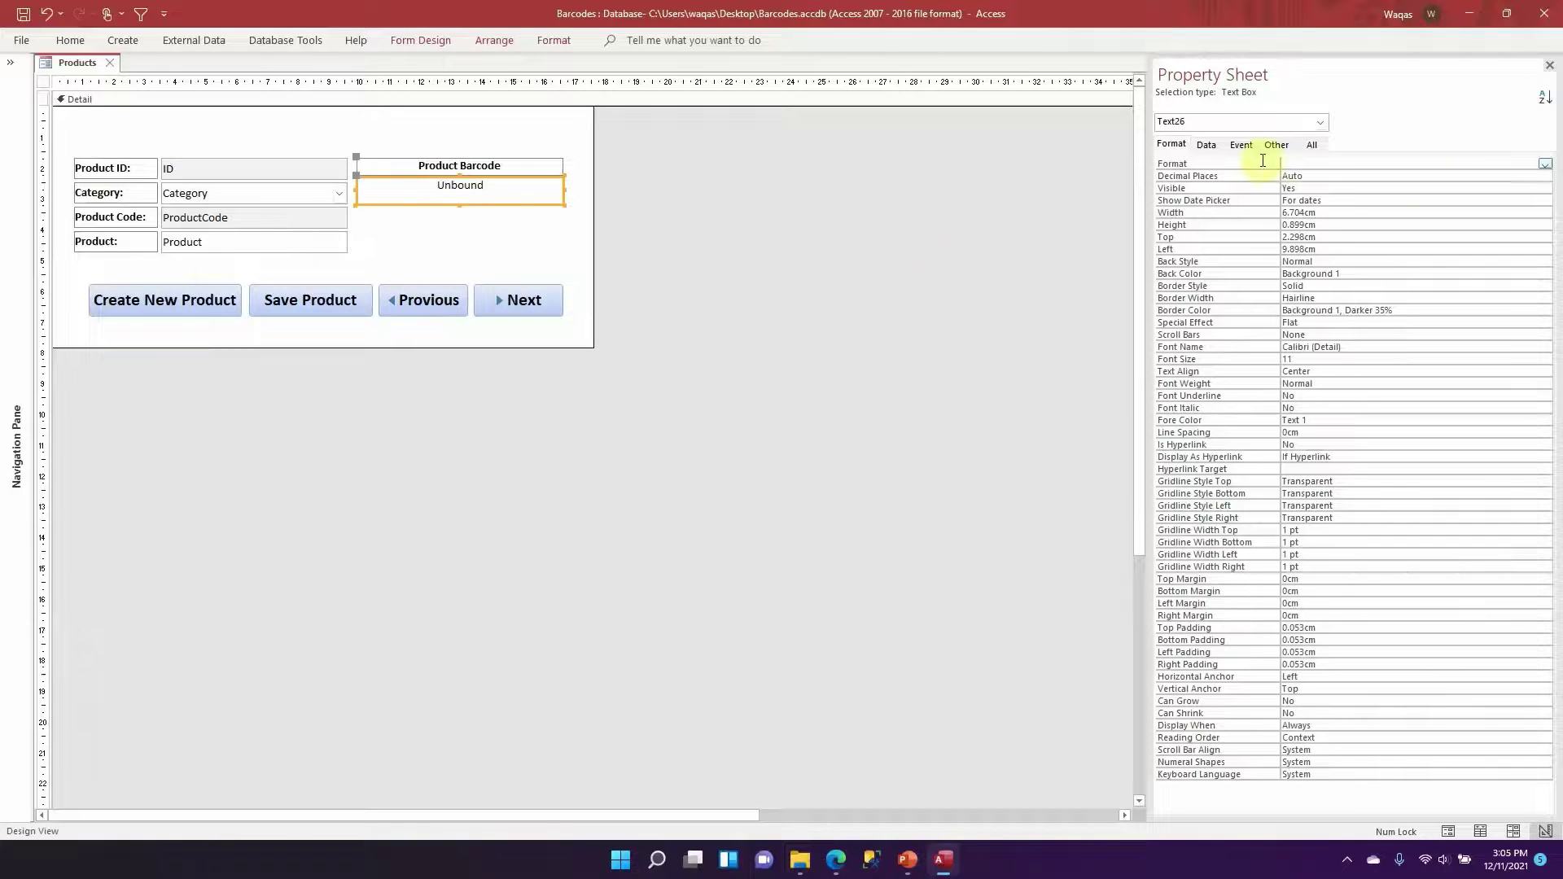
click(1309, 147)
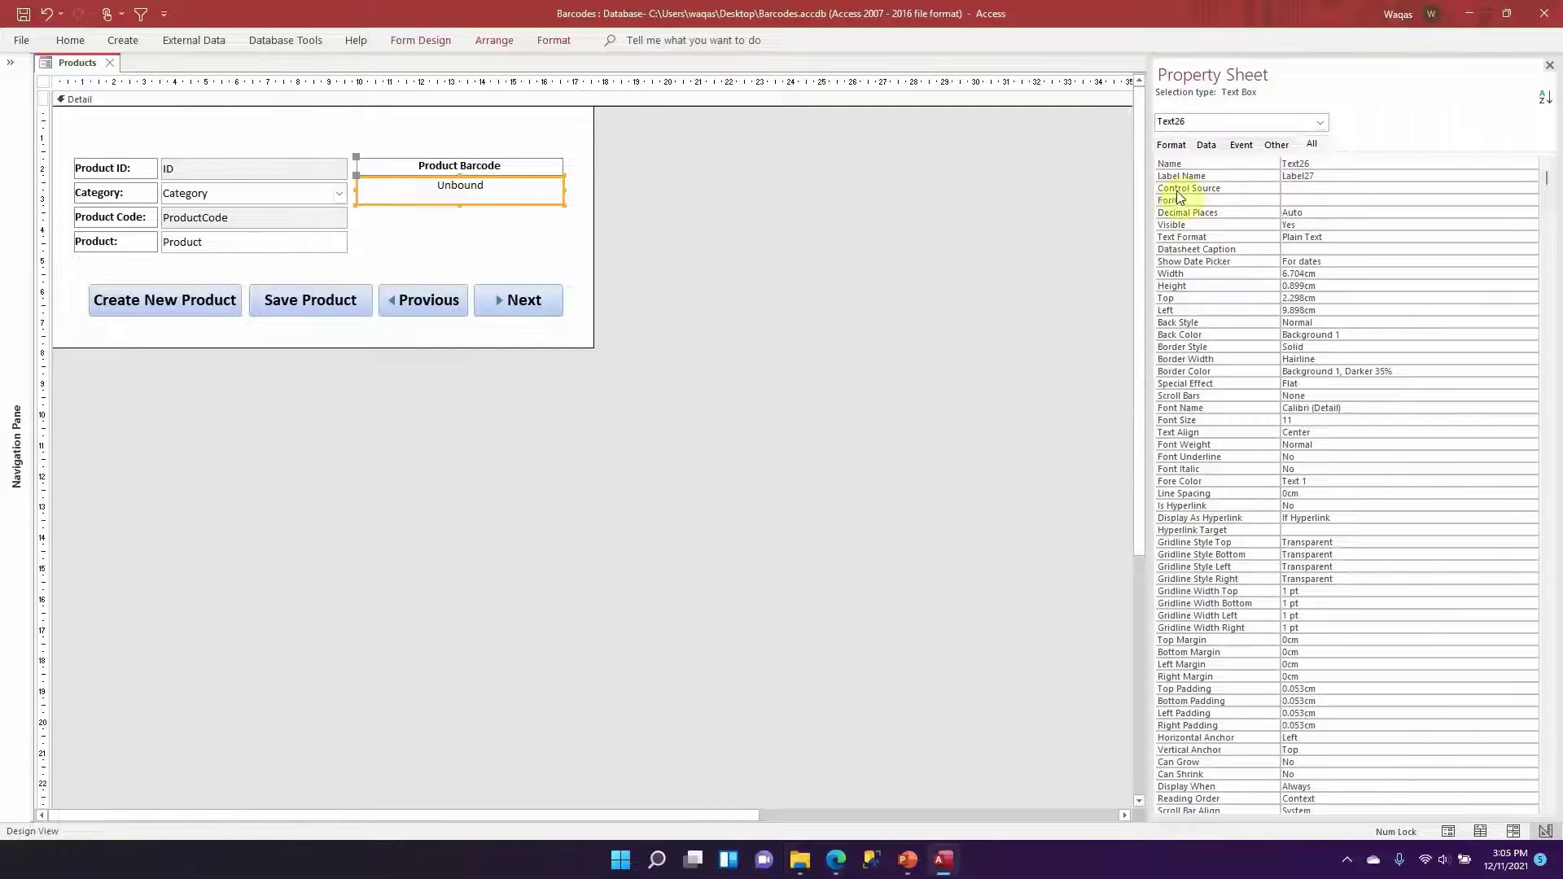
click(1416, 187)
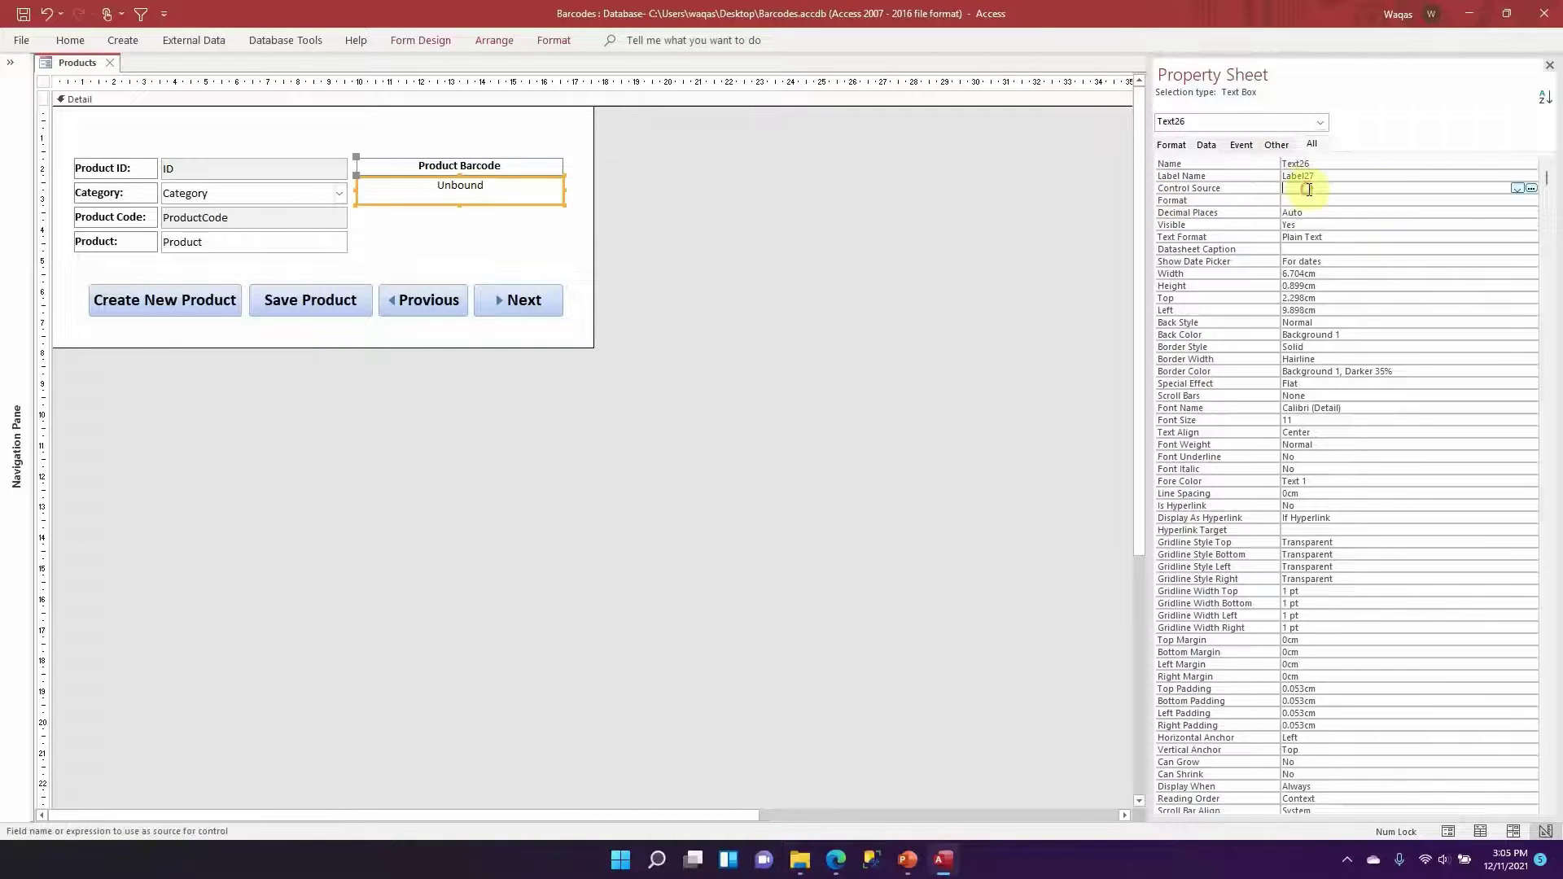
click(1517, 188)
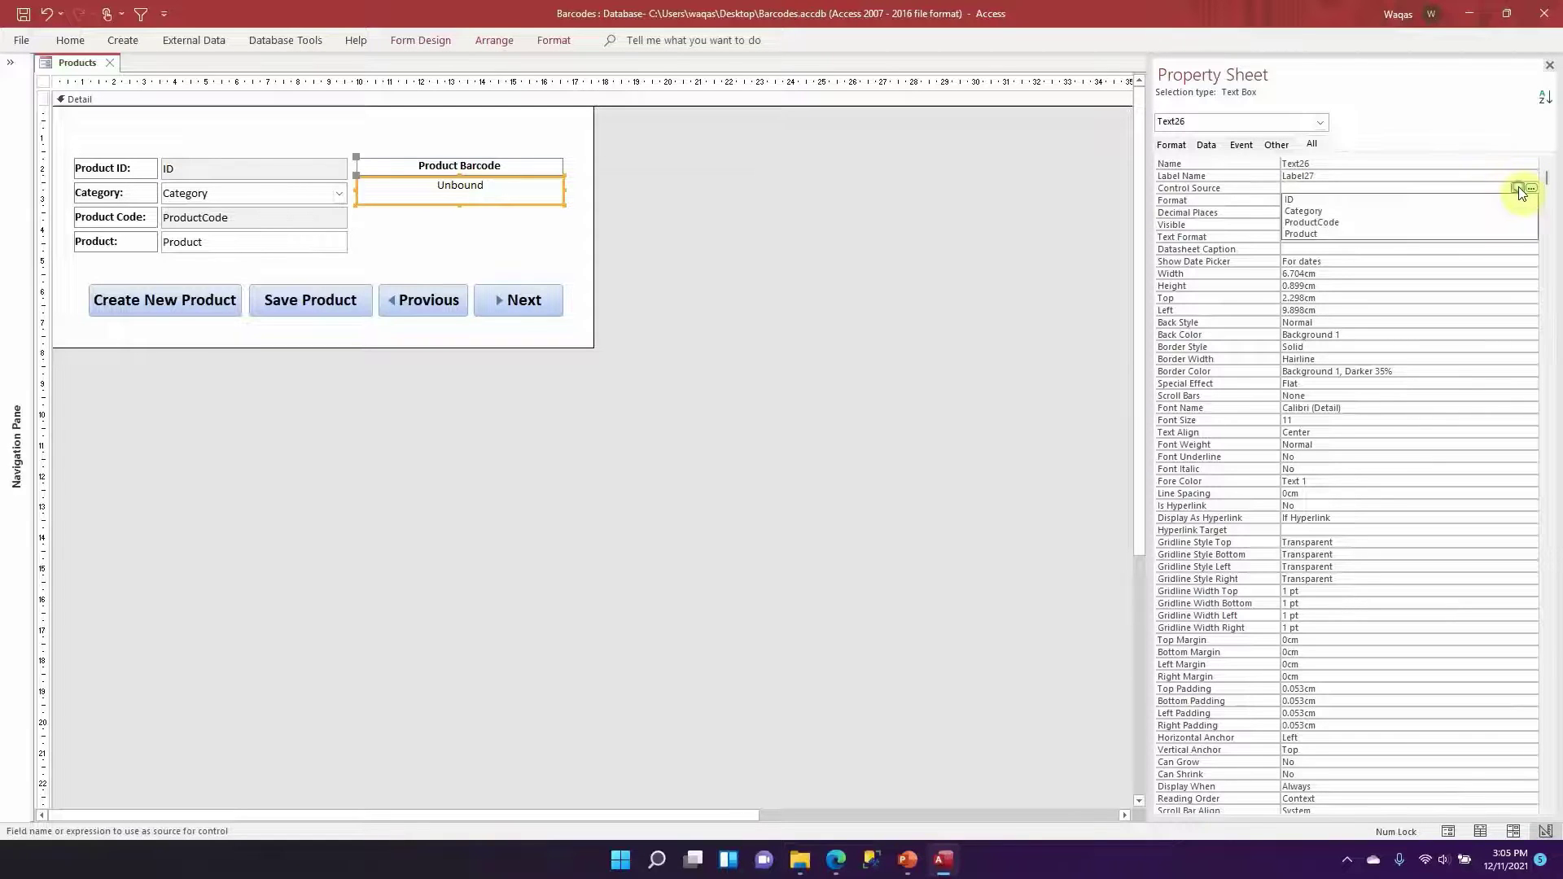
click(1442, 222)
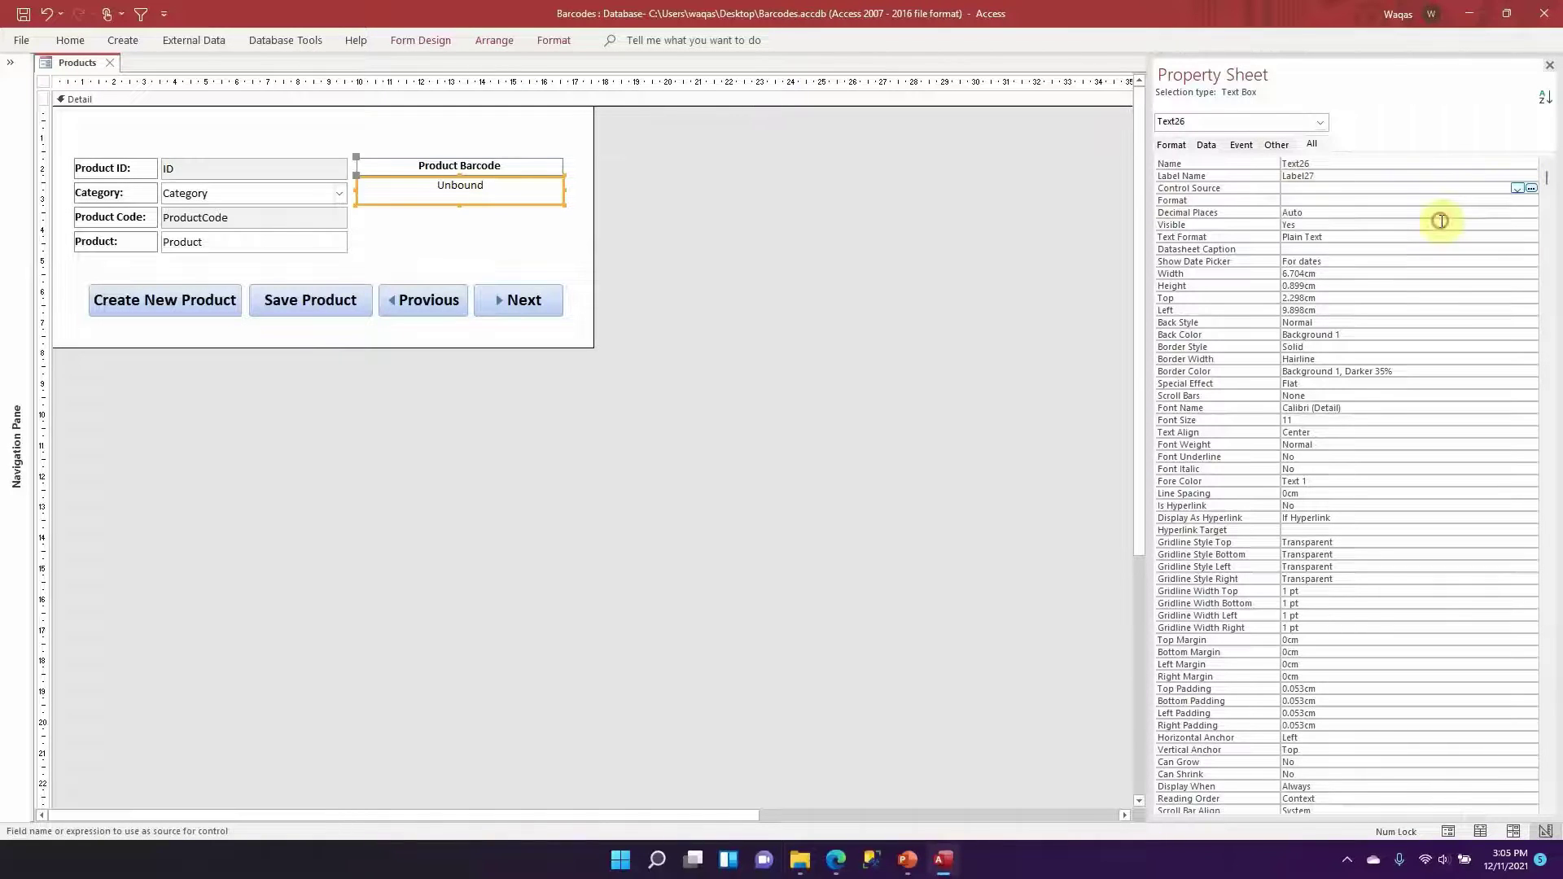
Show the Products form in Form View and browse forward and back through the records, checking the Product Barcode box
right_click(61, 63)
click(112, 158)
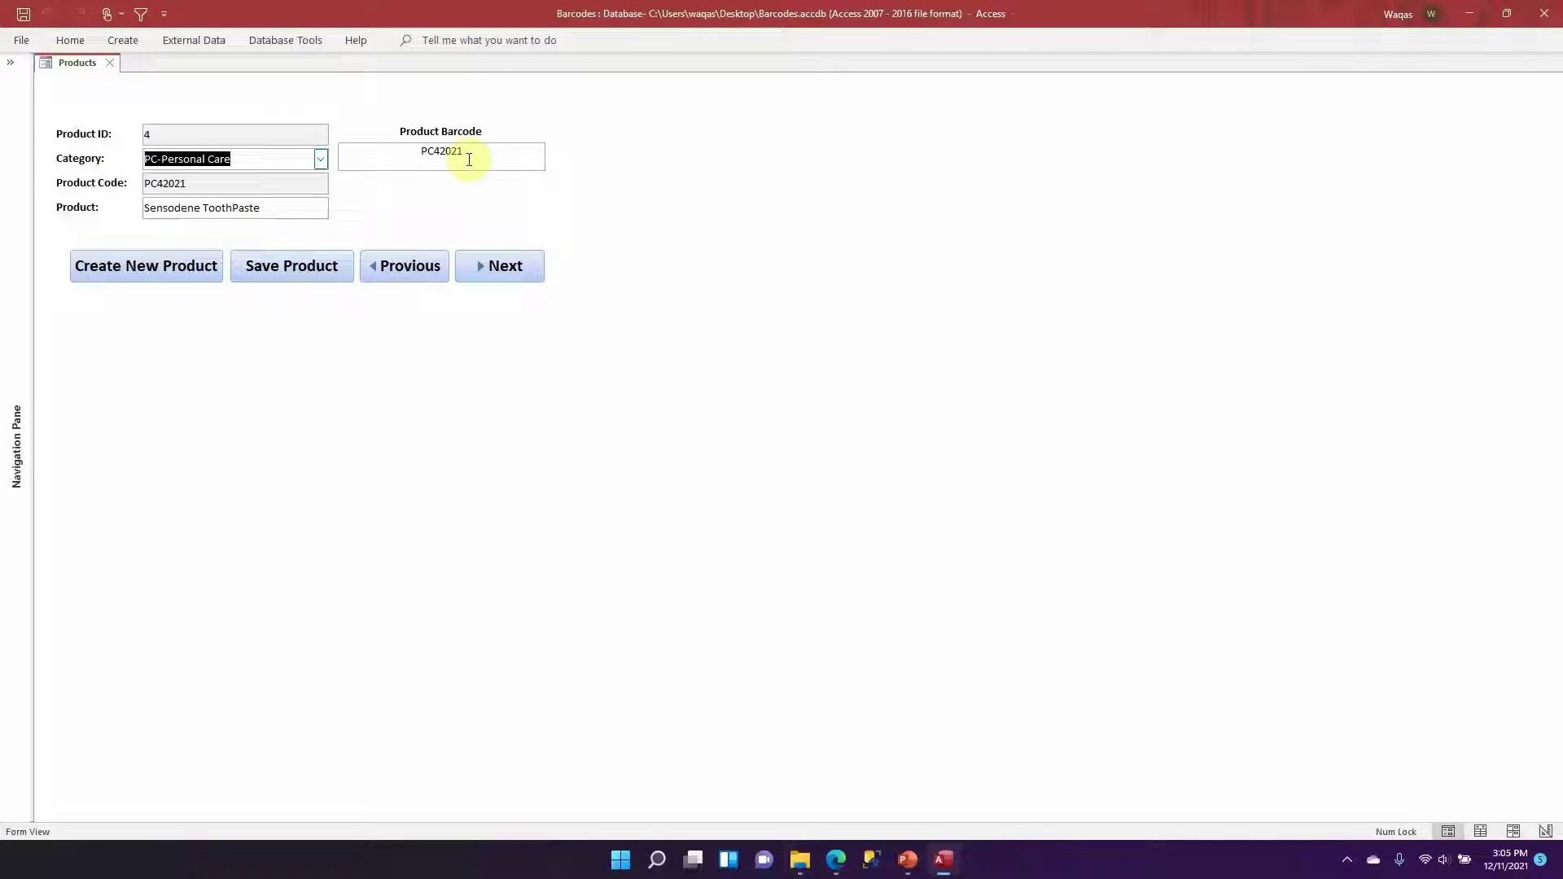
click(496, 262)
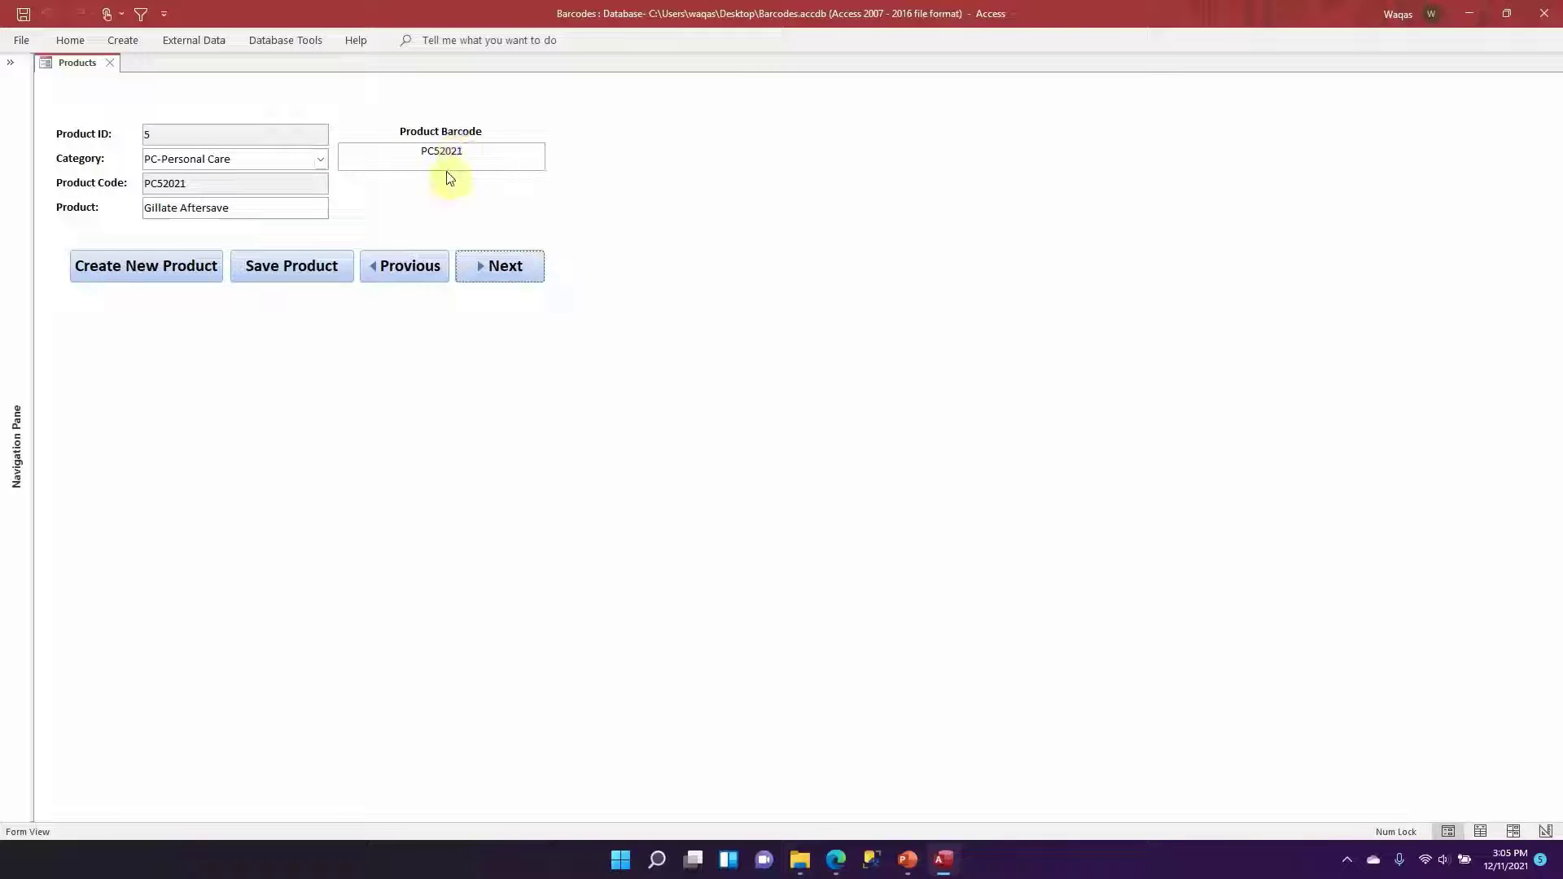
click(509, 271)
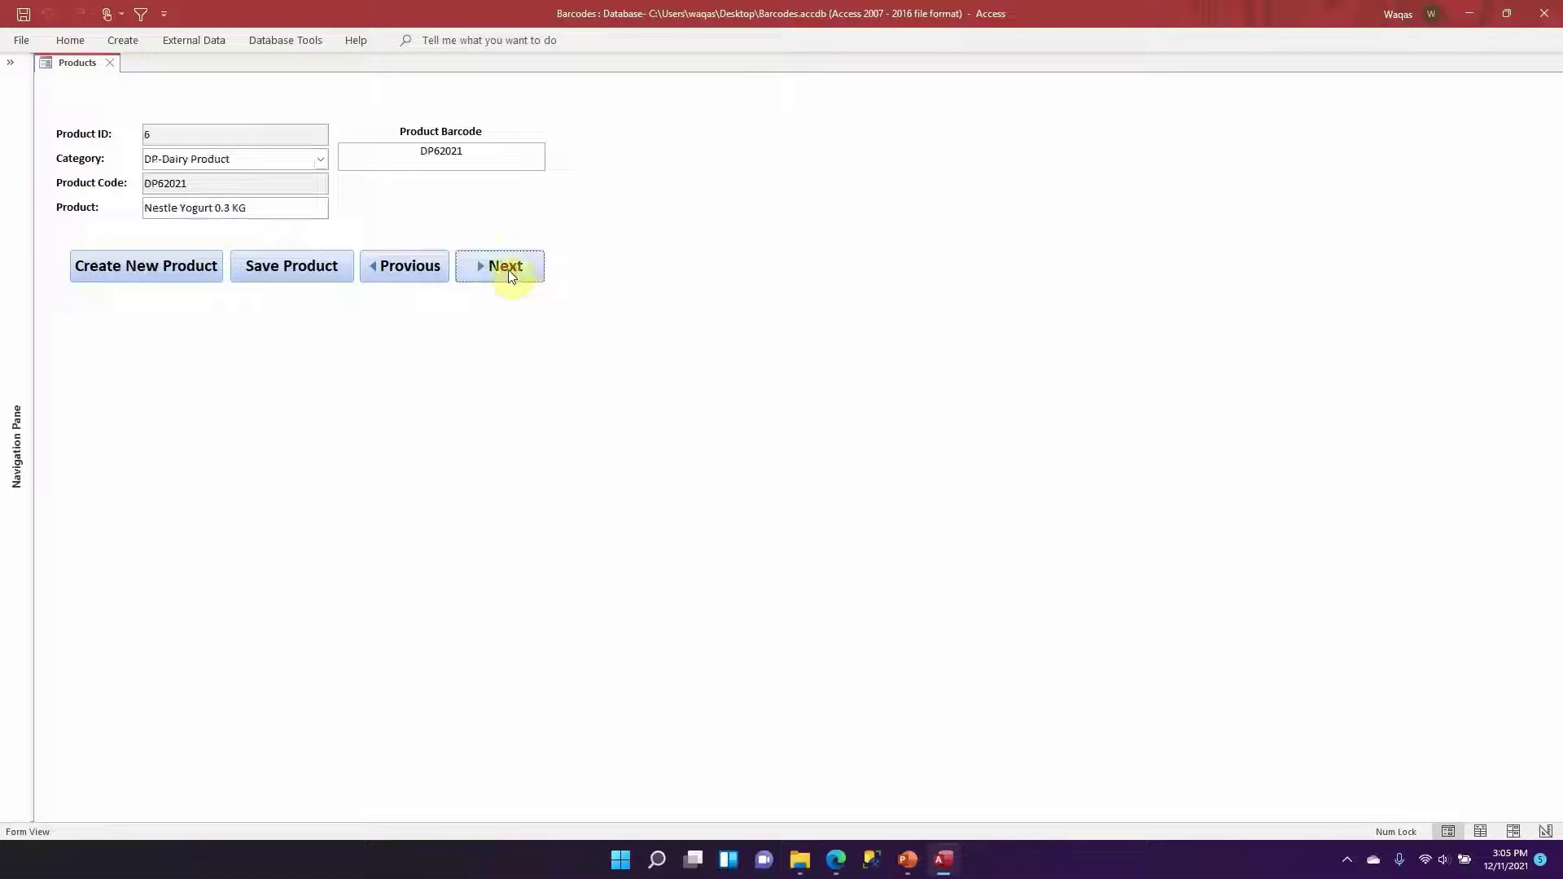
click(510, 271)
click(425, 272)
click(425, 272)
click(424, 272)
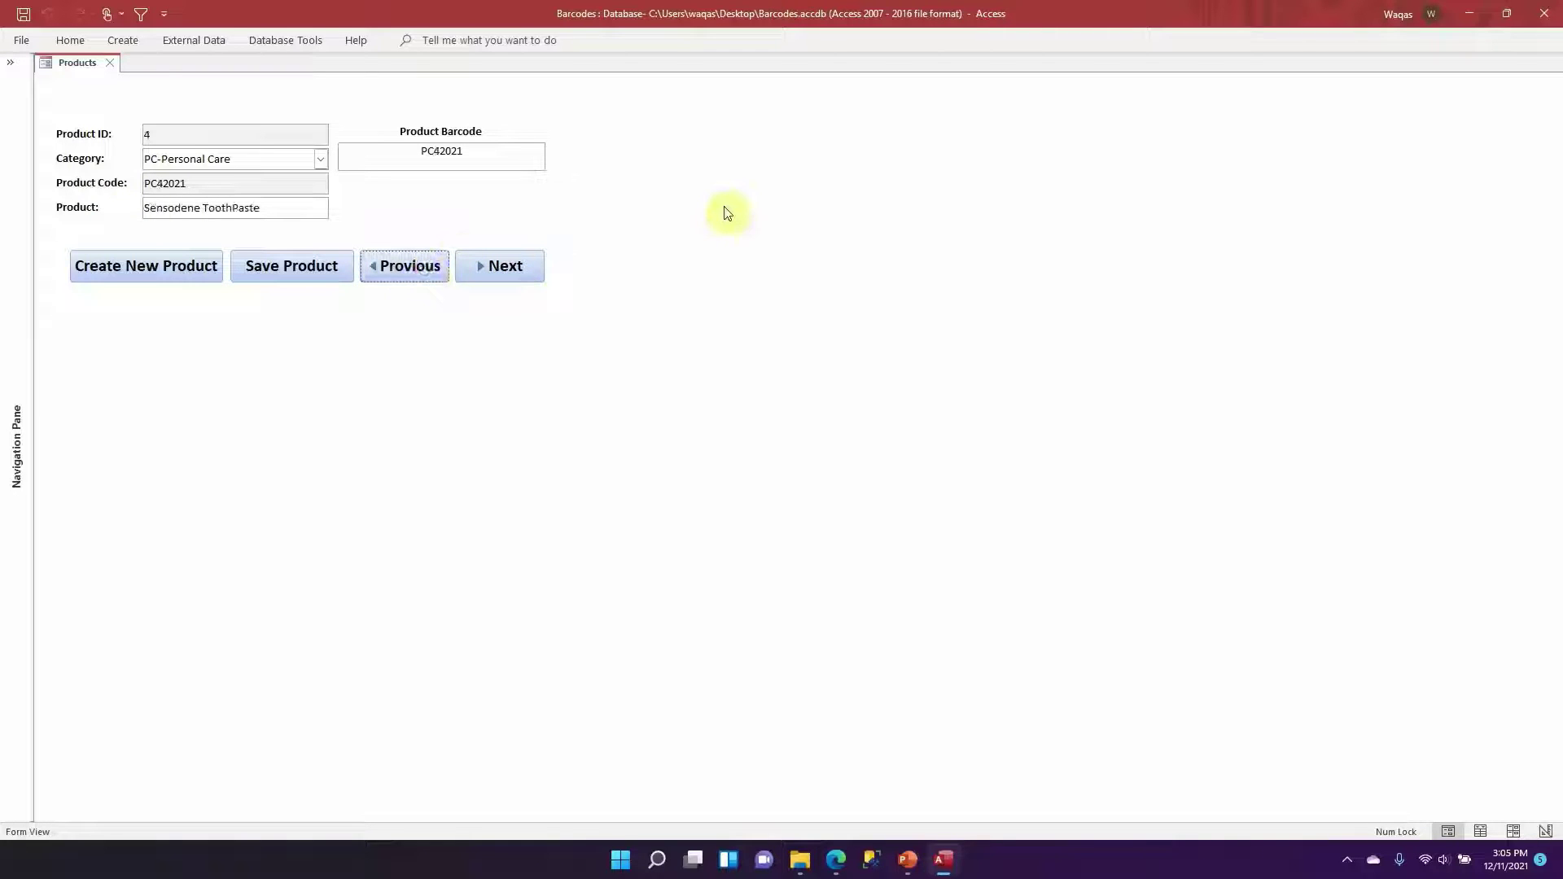
In Design View, set the font size of the Product Barcode text box to 18
right_click(723, 207)
click(747, 263)
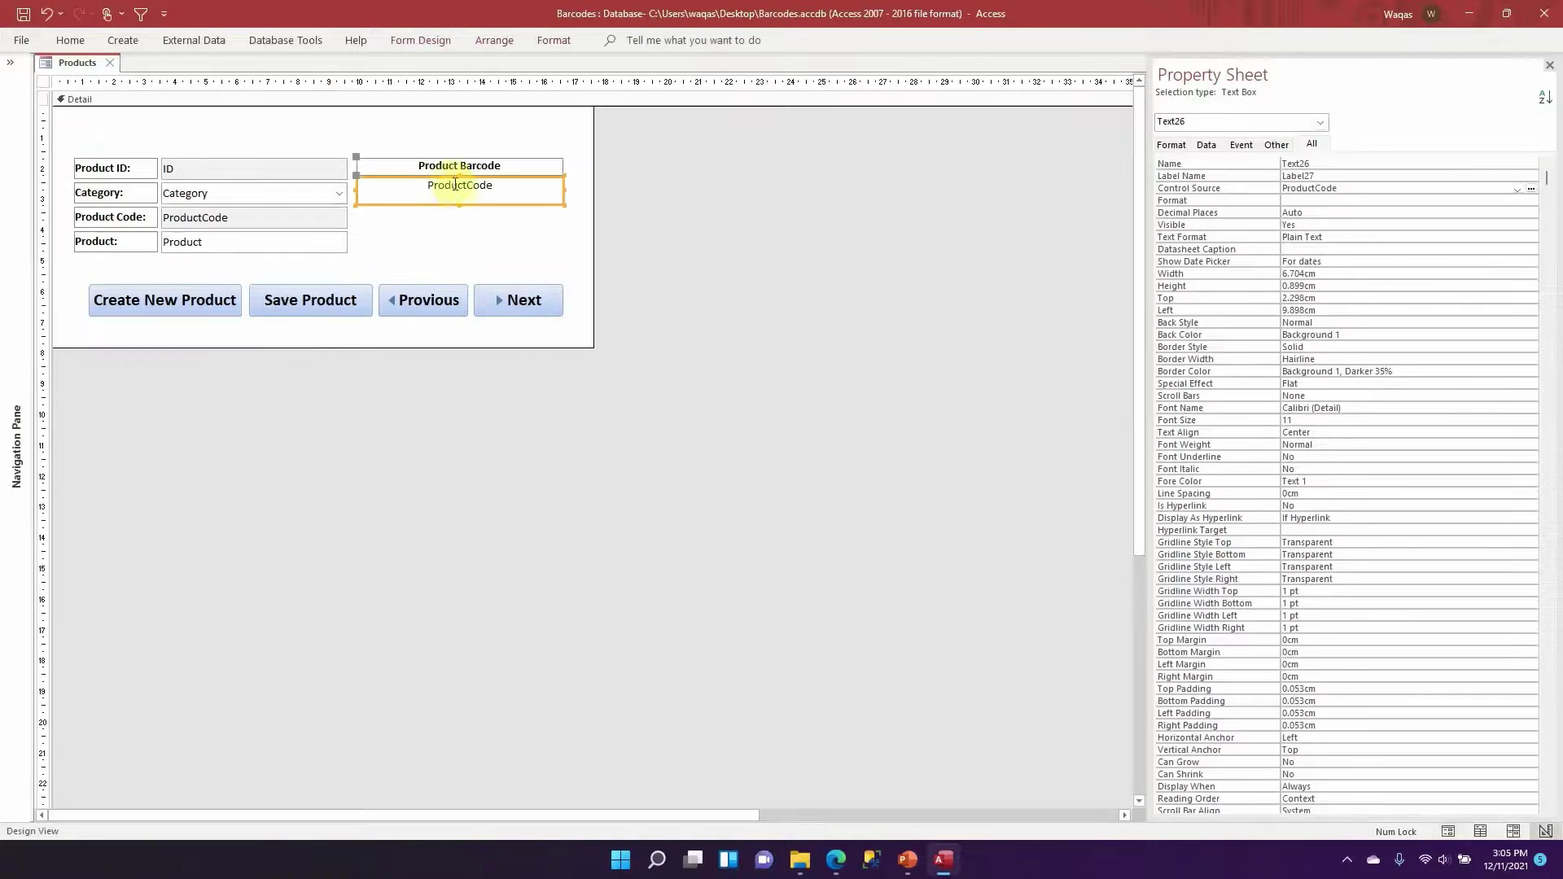
click(72, 40)
click(818, 72)
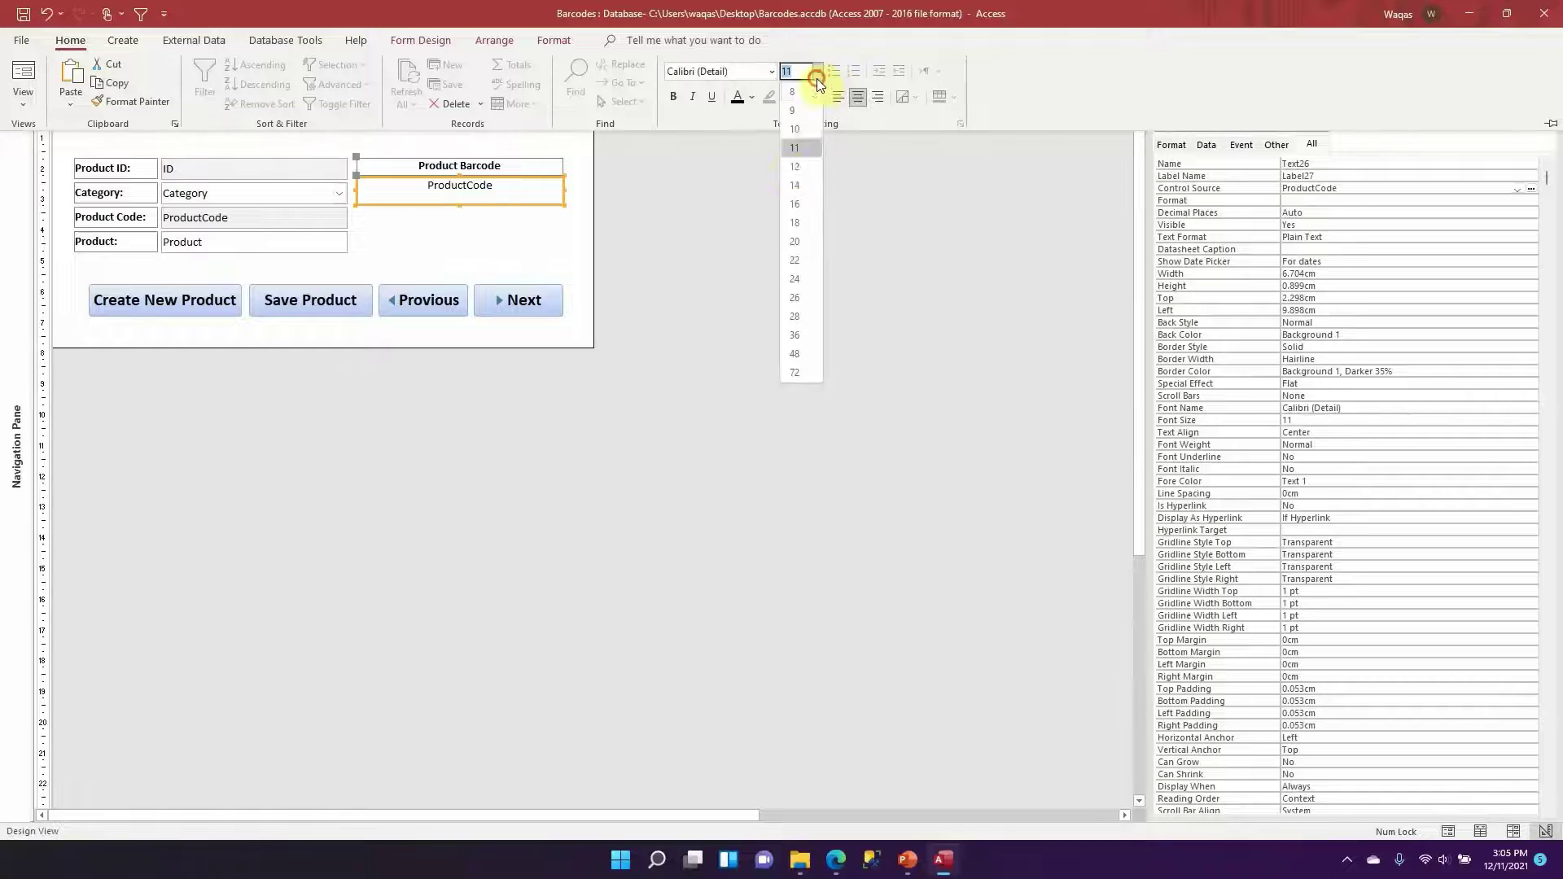
click(803, 219)
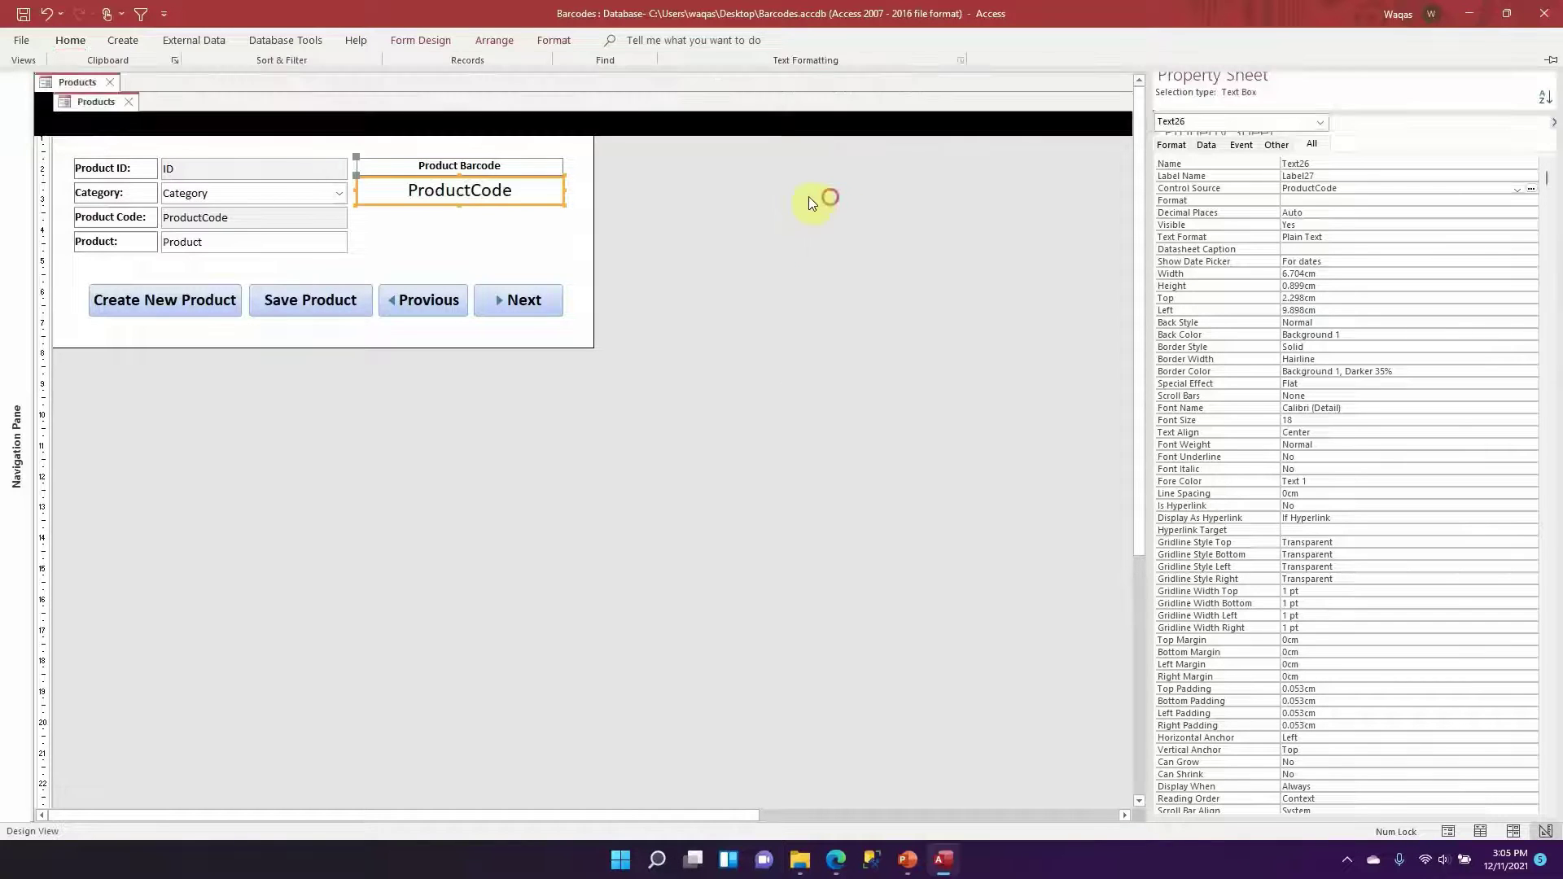
Show the form in Form View, go to the previous product, and inspect the enlarged code in the Product Barcode box
right_click(70, 62)
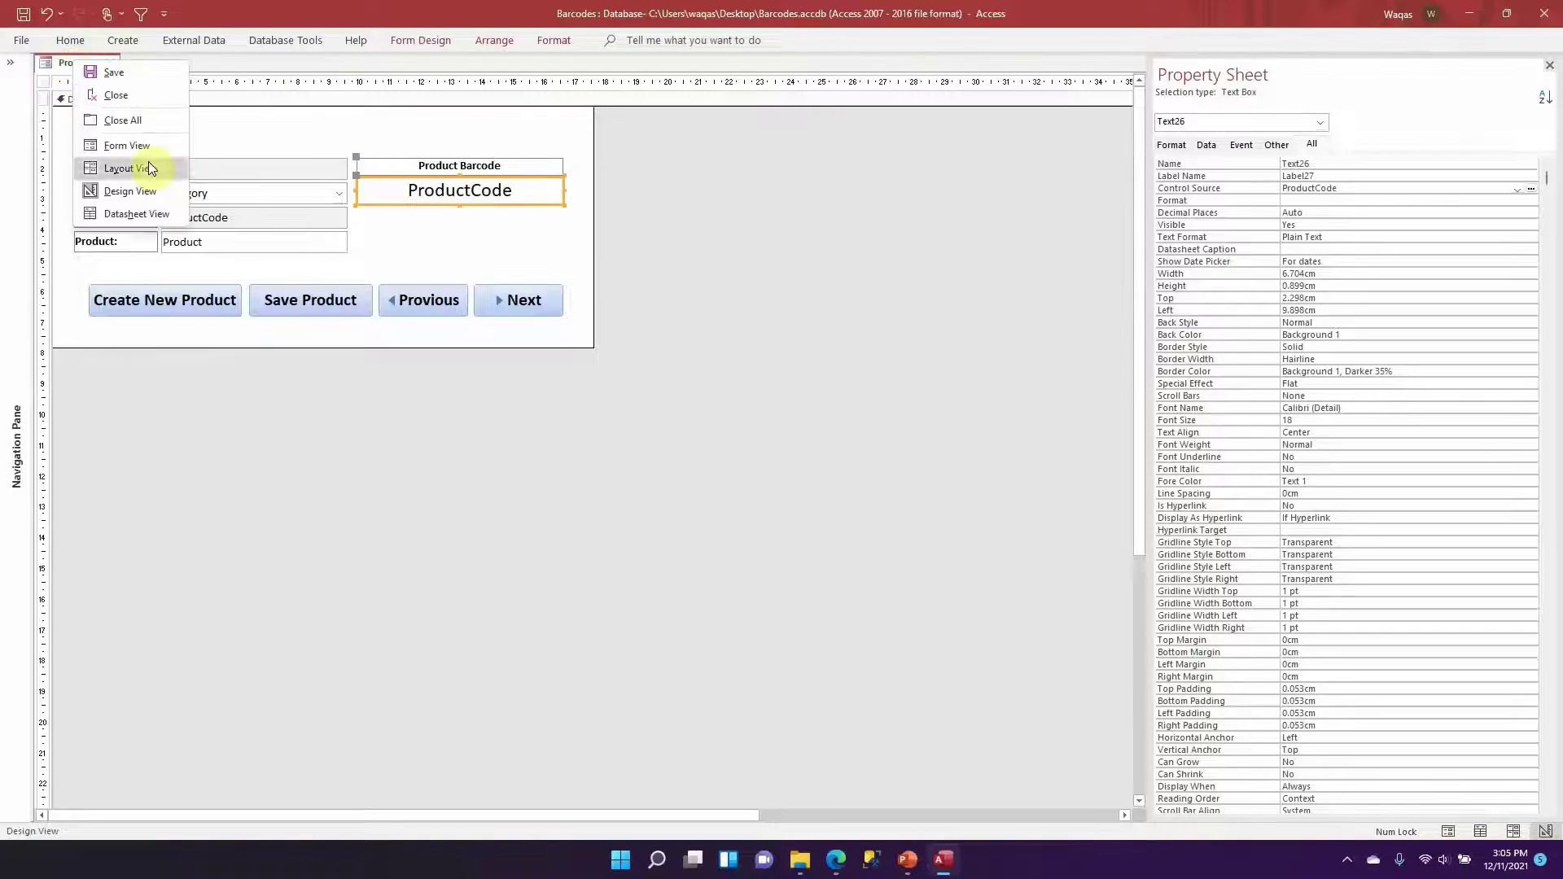
click(141, 145)
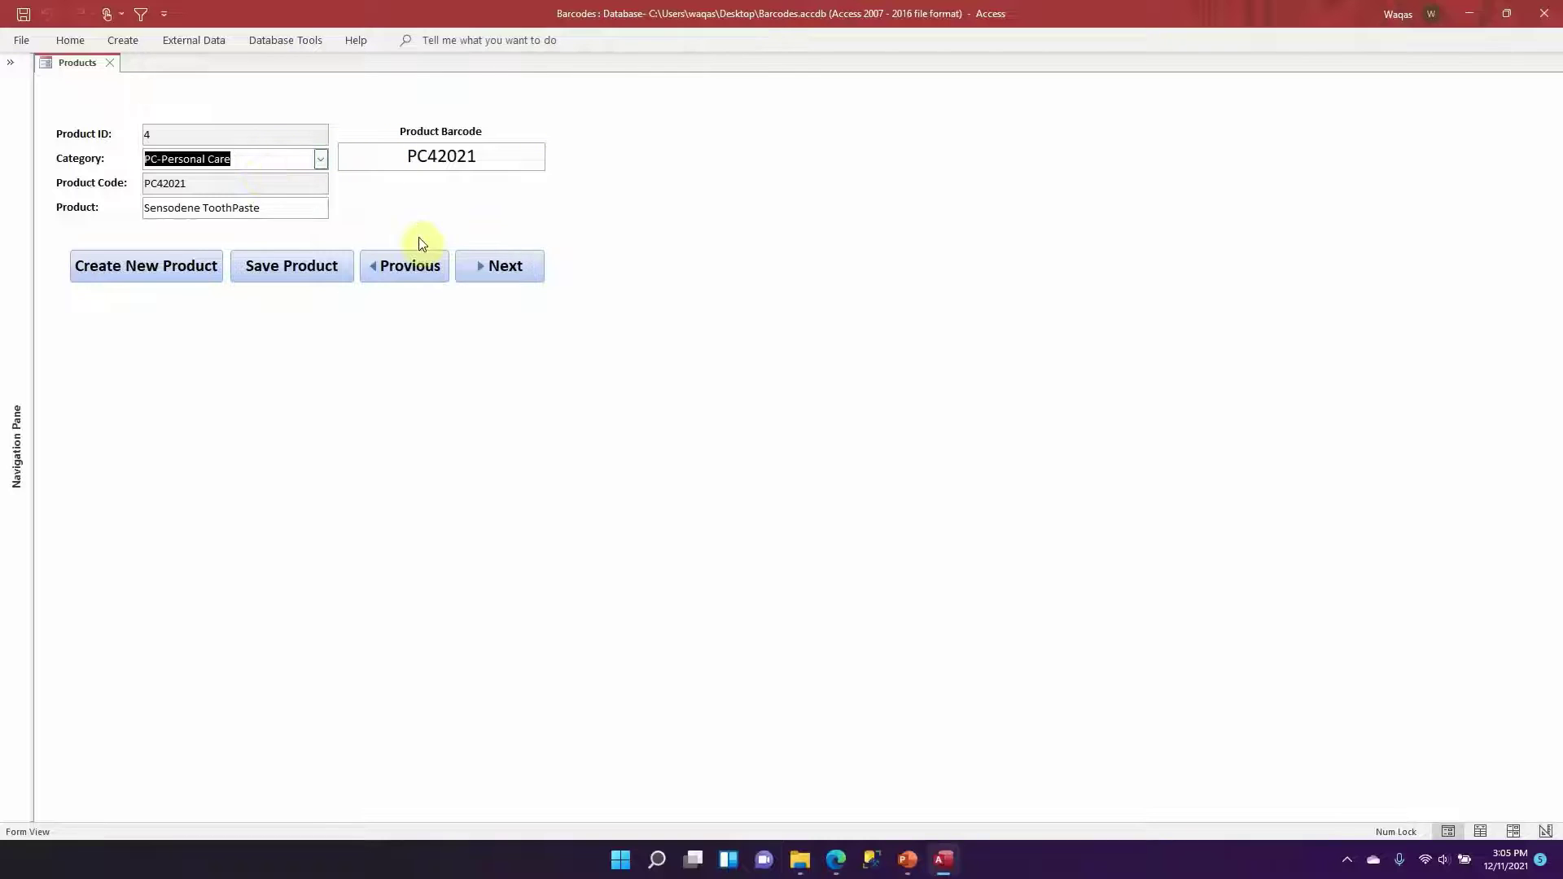
click(413, 258)
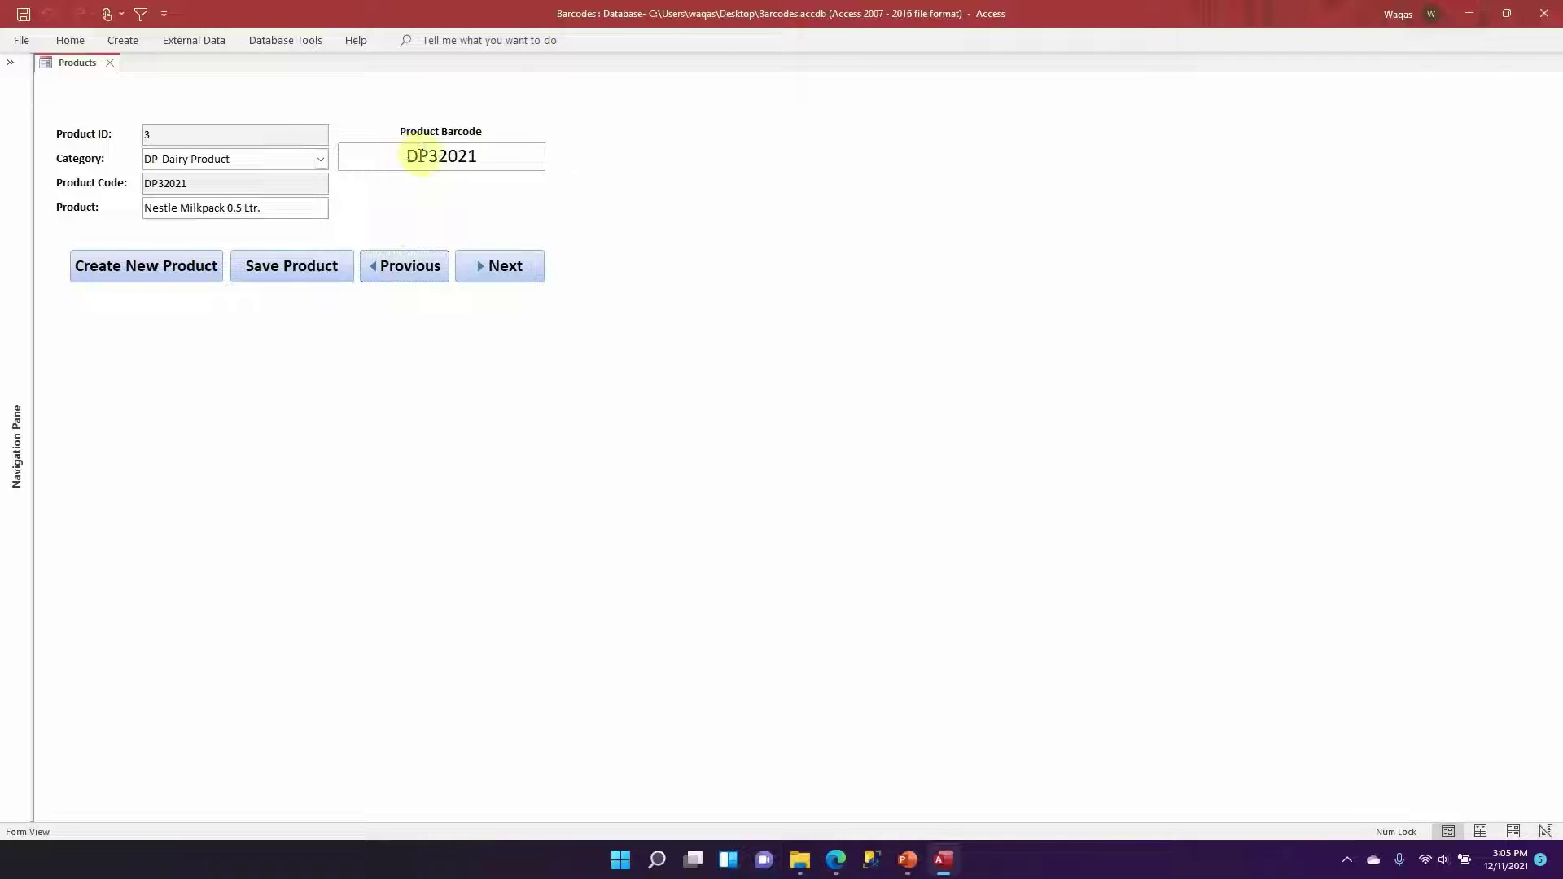
drag(498, 155, 381, 155)
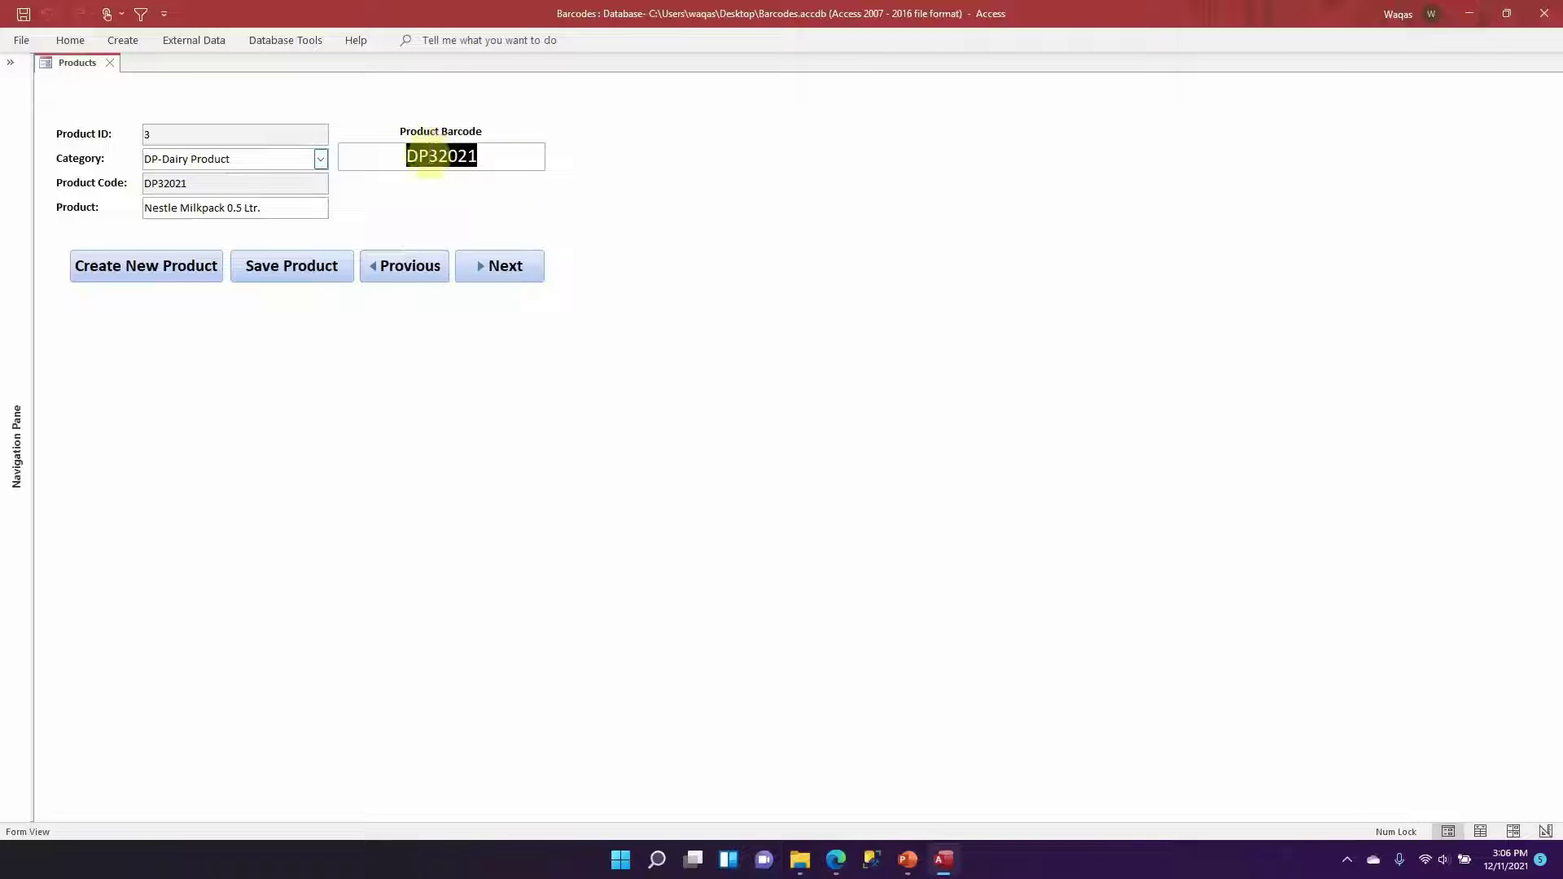
click(480, 157)
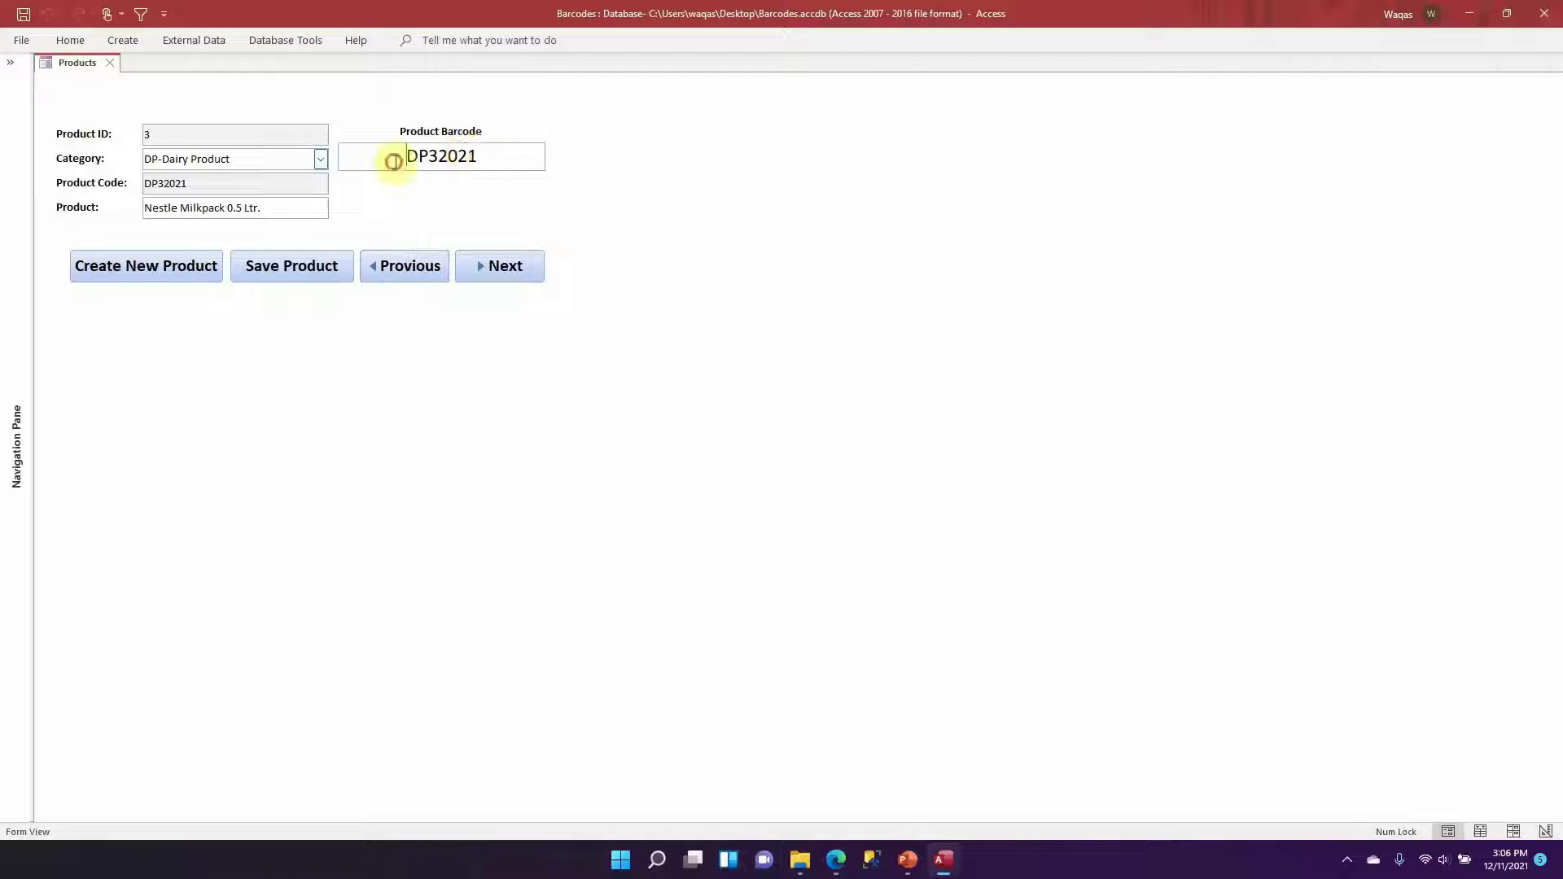
drag(394, 160, 510, 161)
click(459, 156)
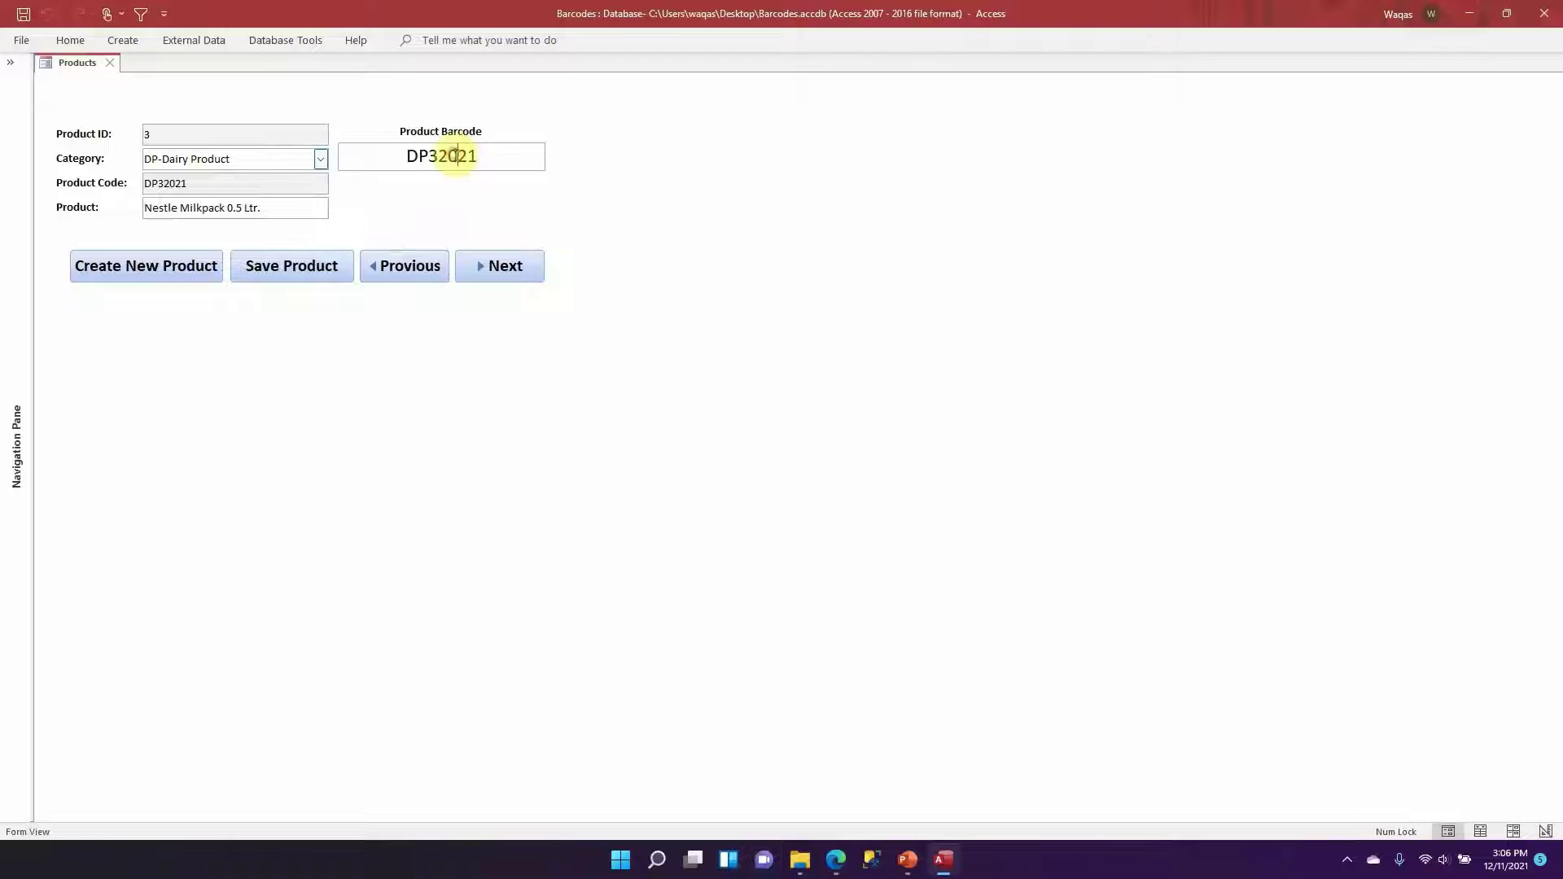
Try to set the Product Barcode text box's font to Free 3 of 9 in Design View, and check it in Form View
right_click(678, 124)
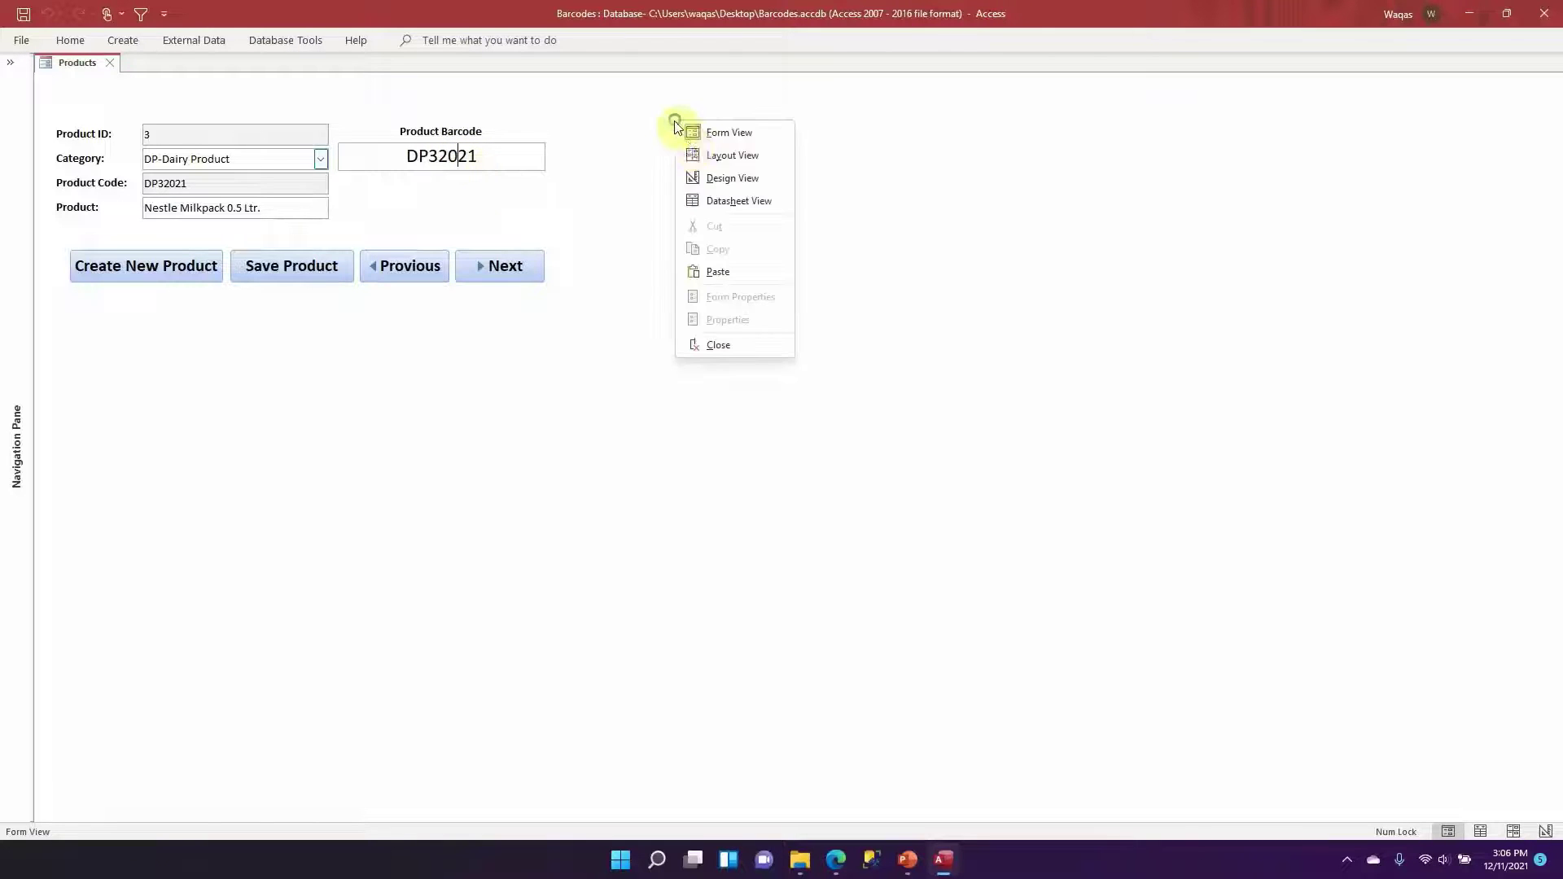
click(720, 179)
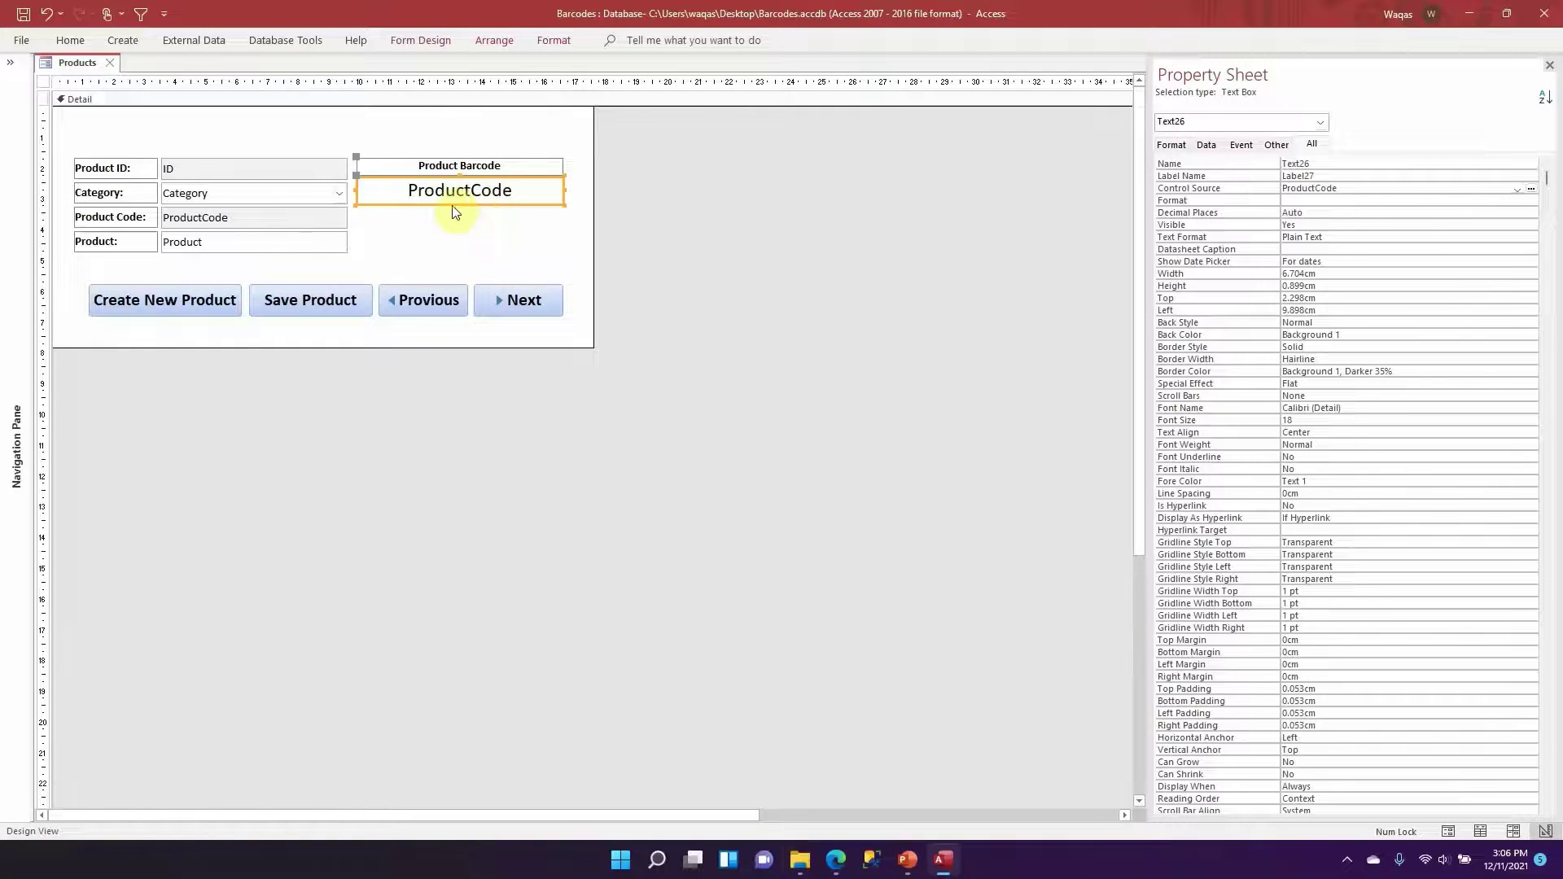
click(87, 44)
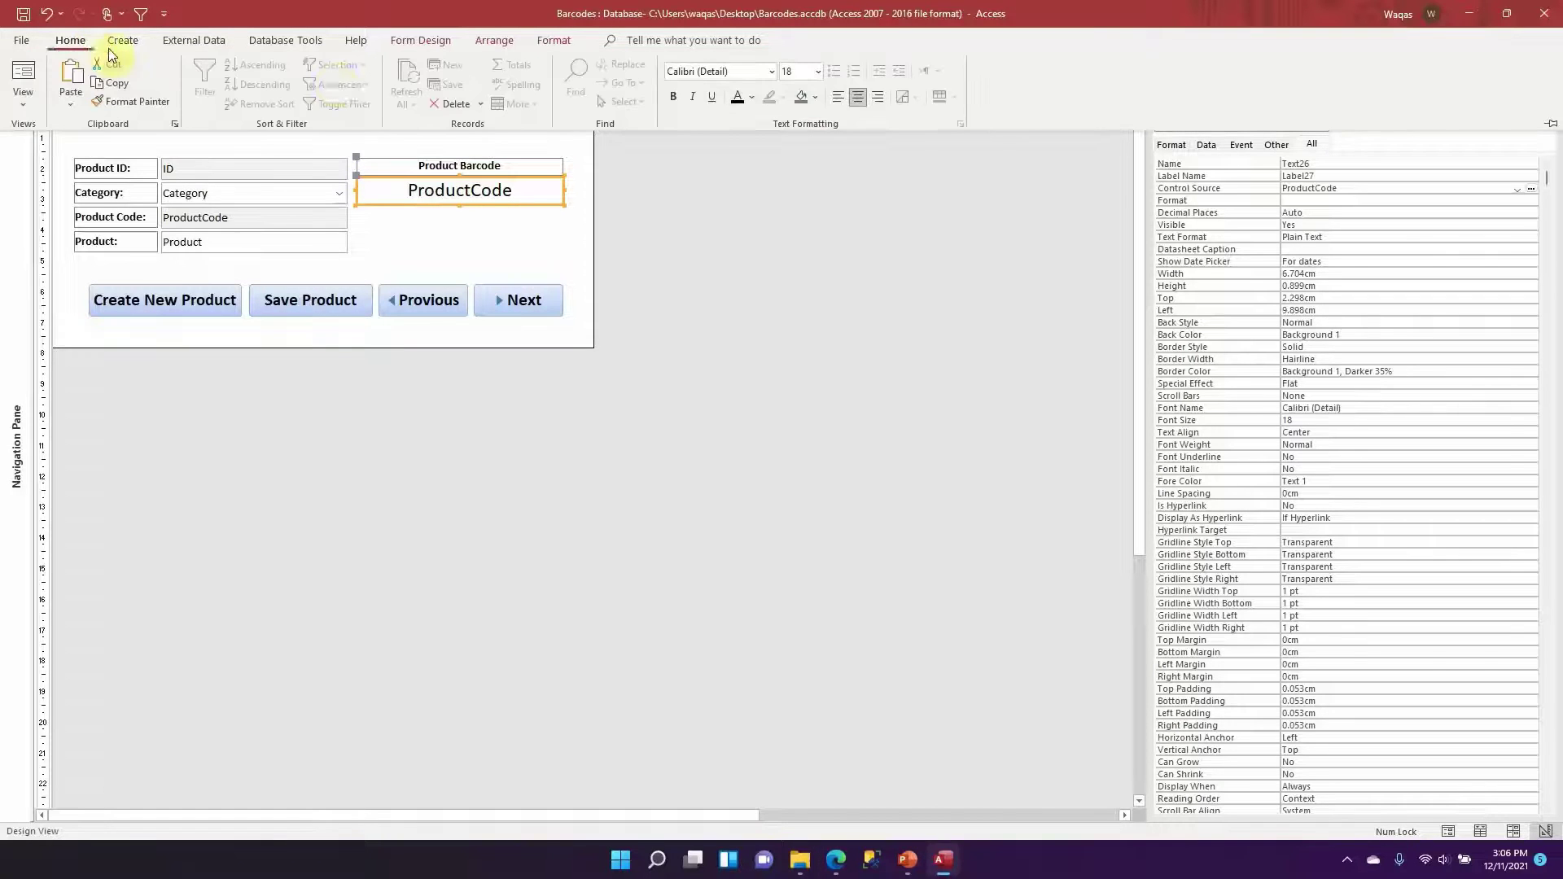
click(772, 71)
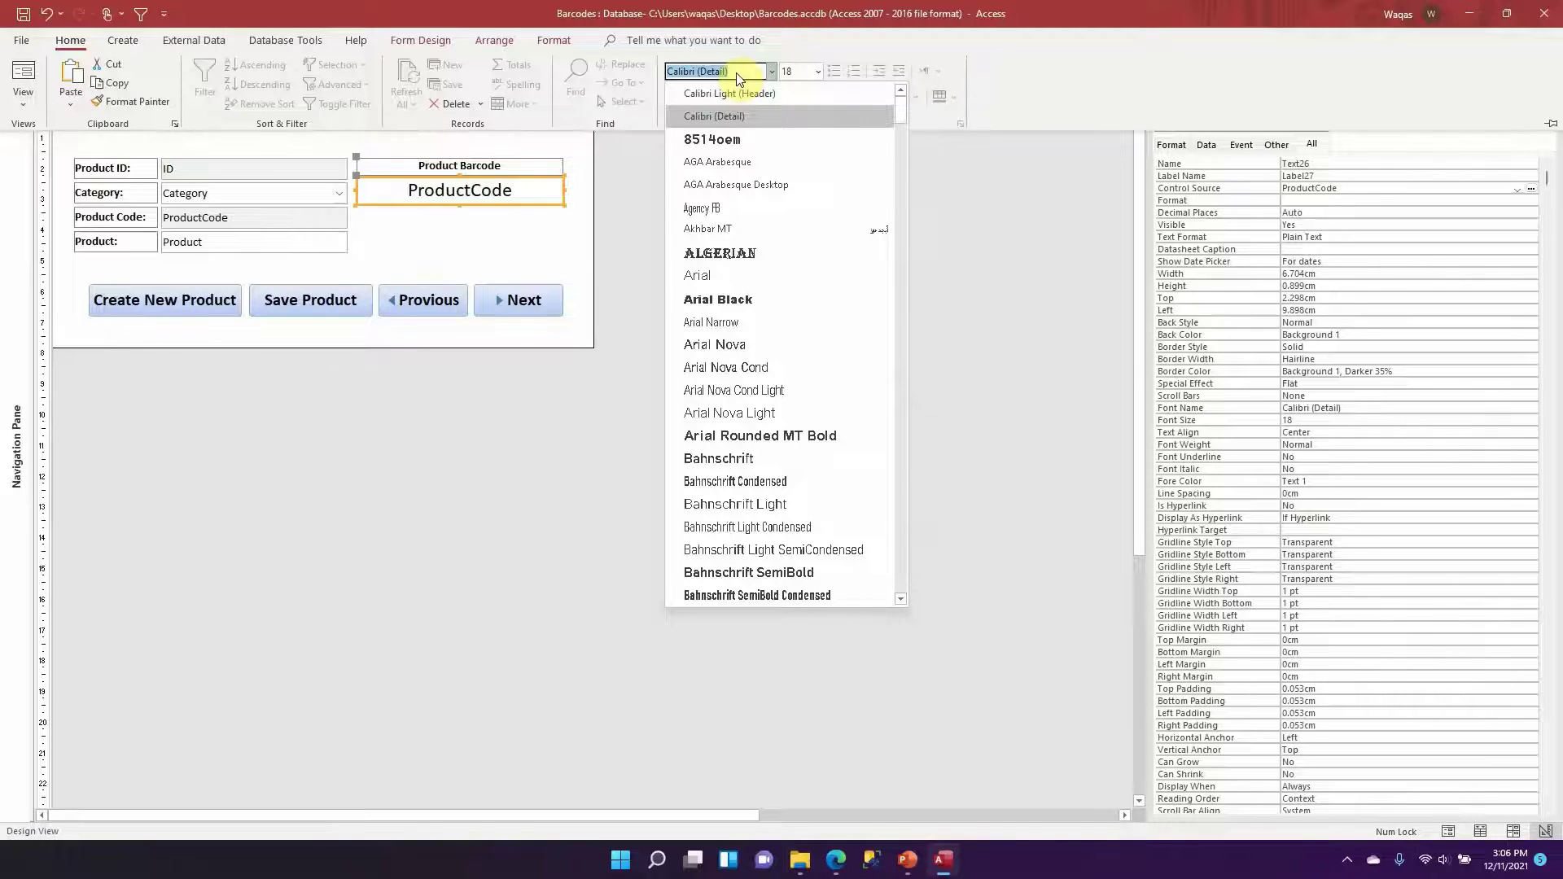
text(Free 3 of 9)
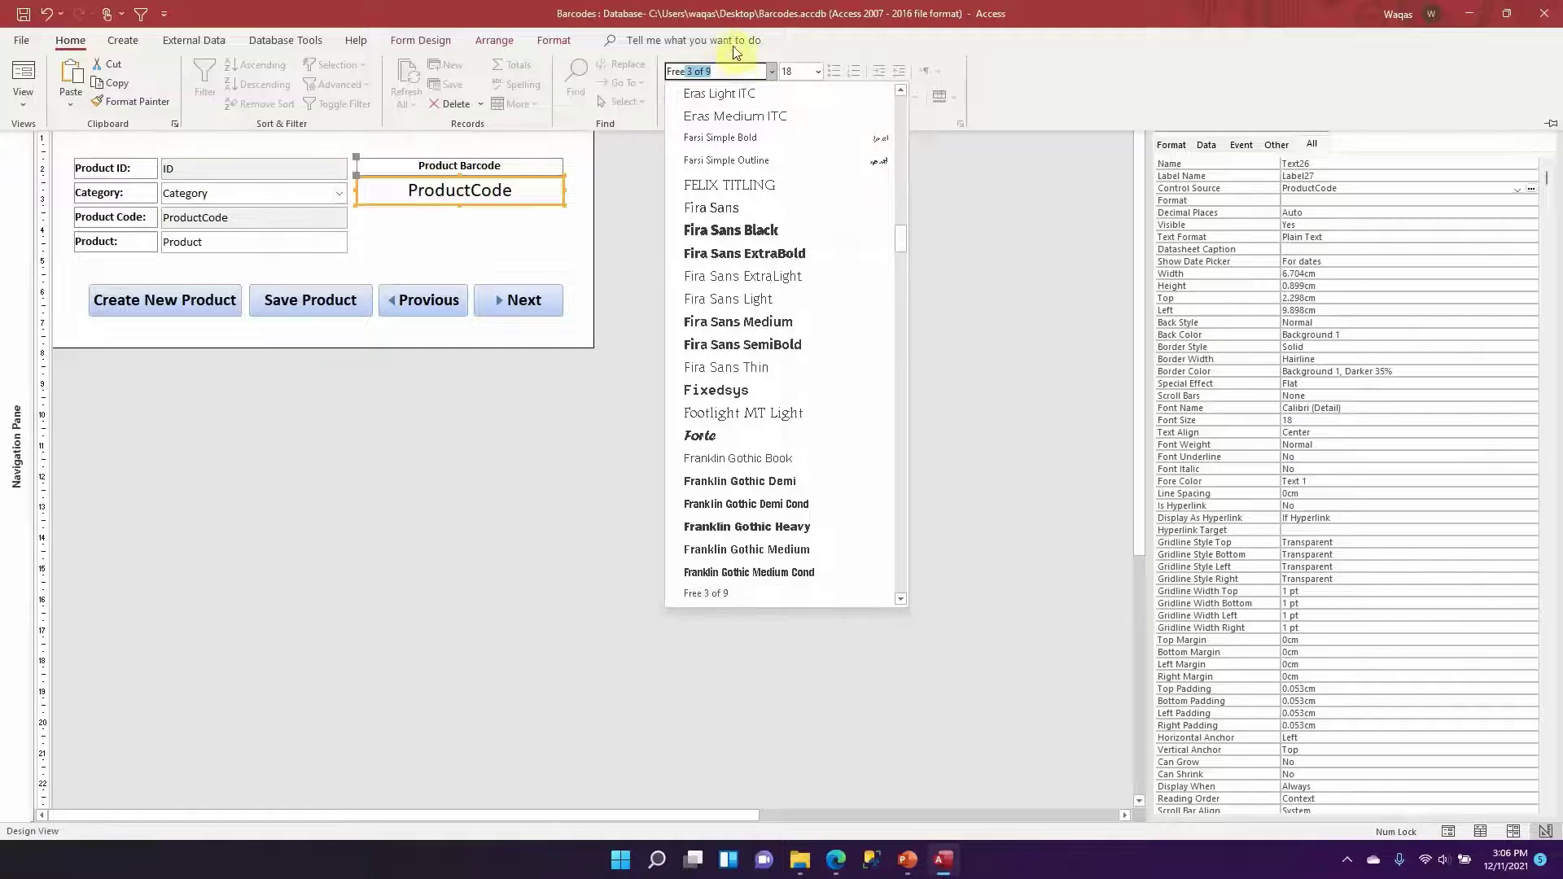
key(Return)
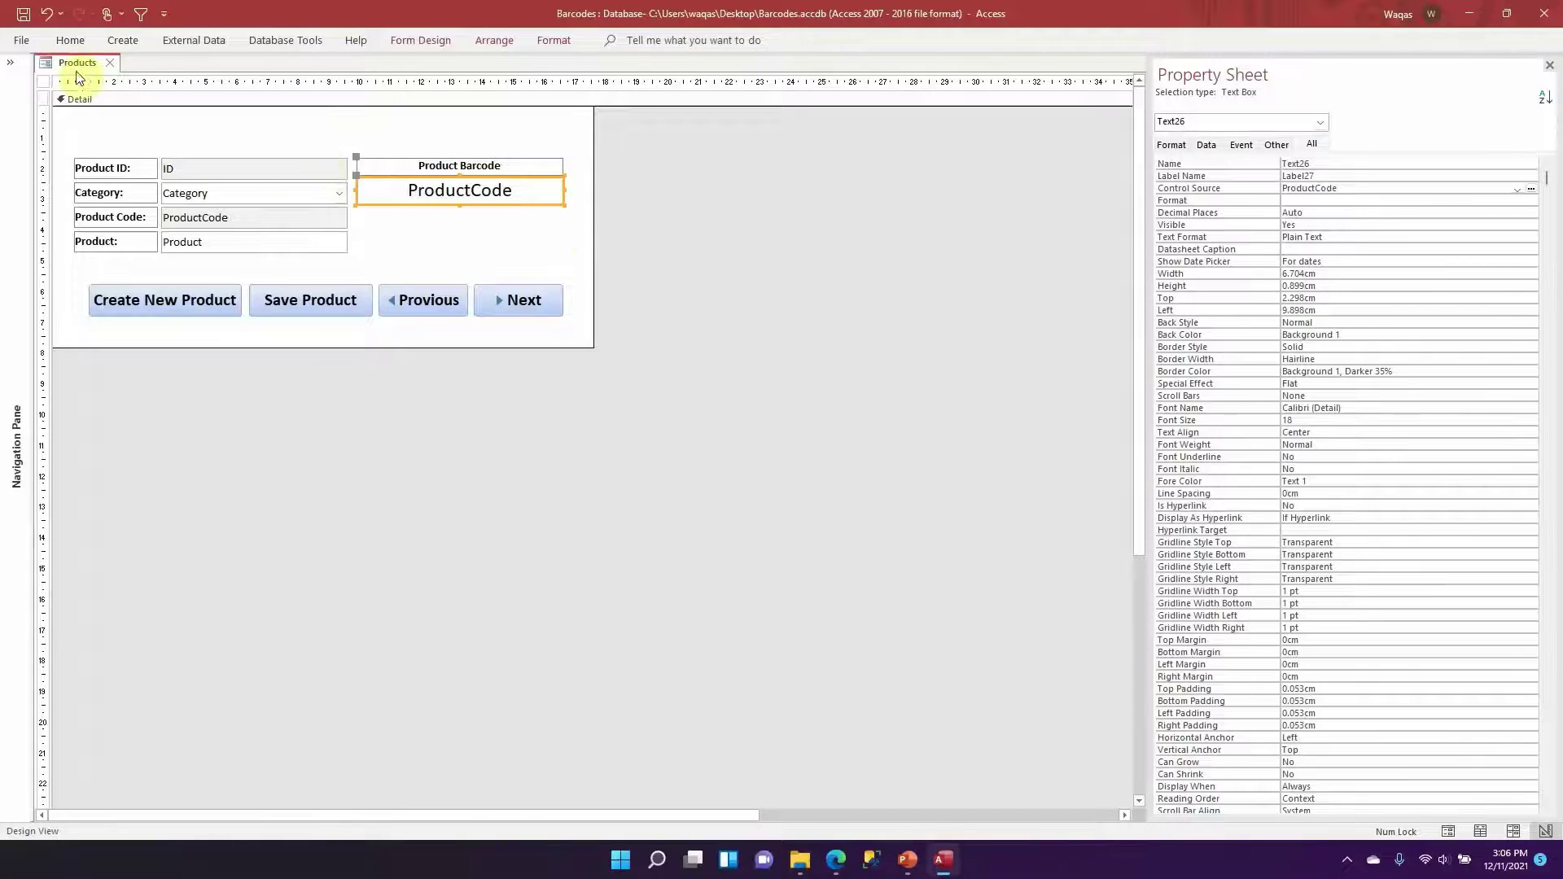
right_click(67, 62)
click(63, 61)
right_click(64, 61)
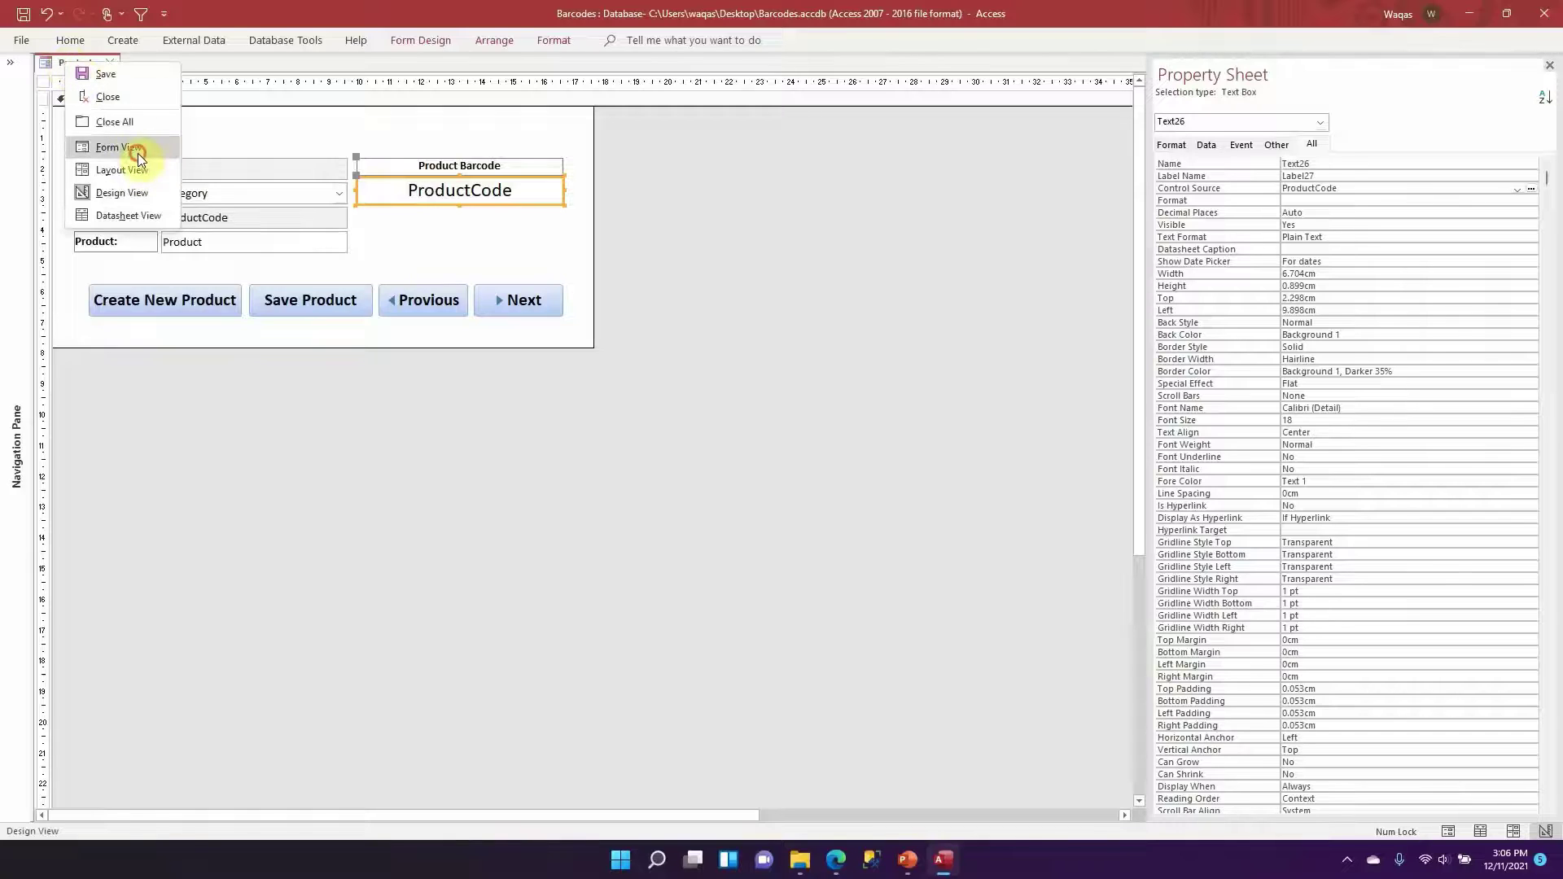
click(138, 154)
Apply the Free 3 of 9 font to the Product Barcode text box in Design View and display the form in Form View
right_click(749, 167)
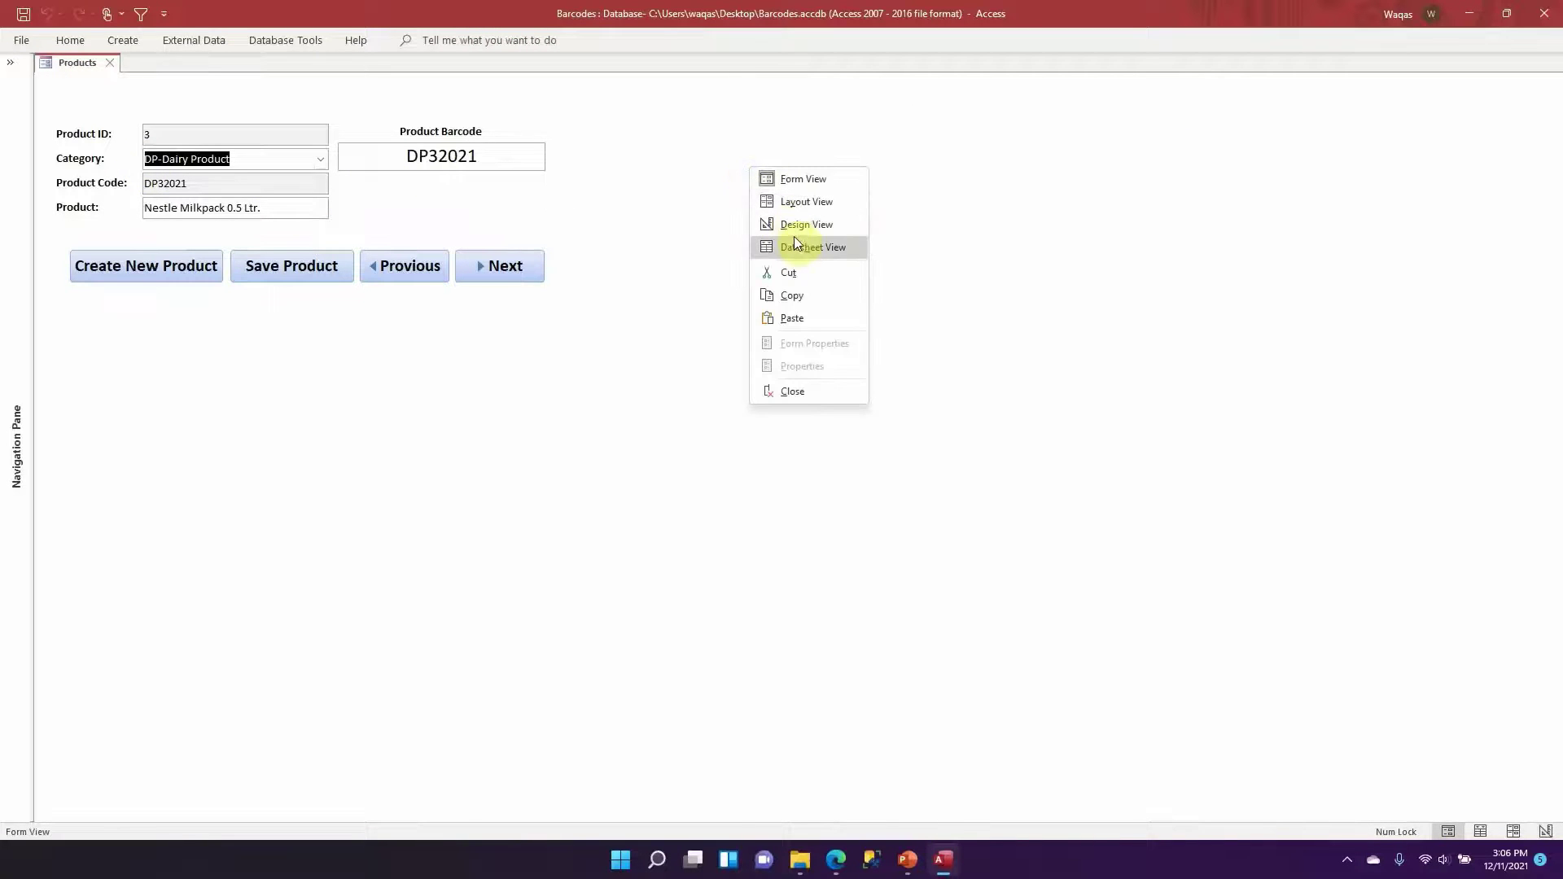
click(793, 224)
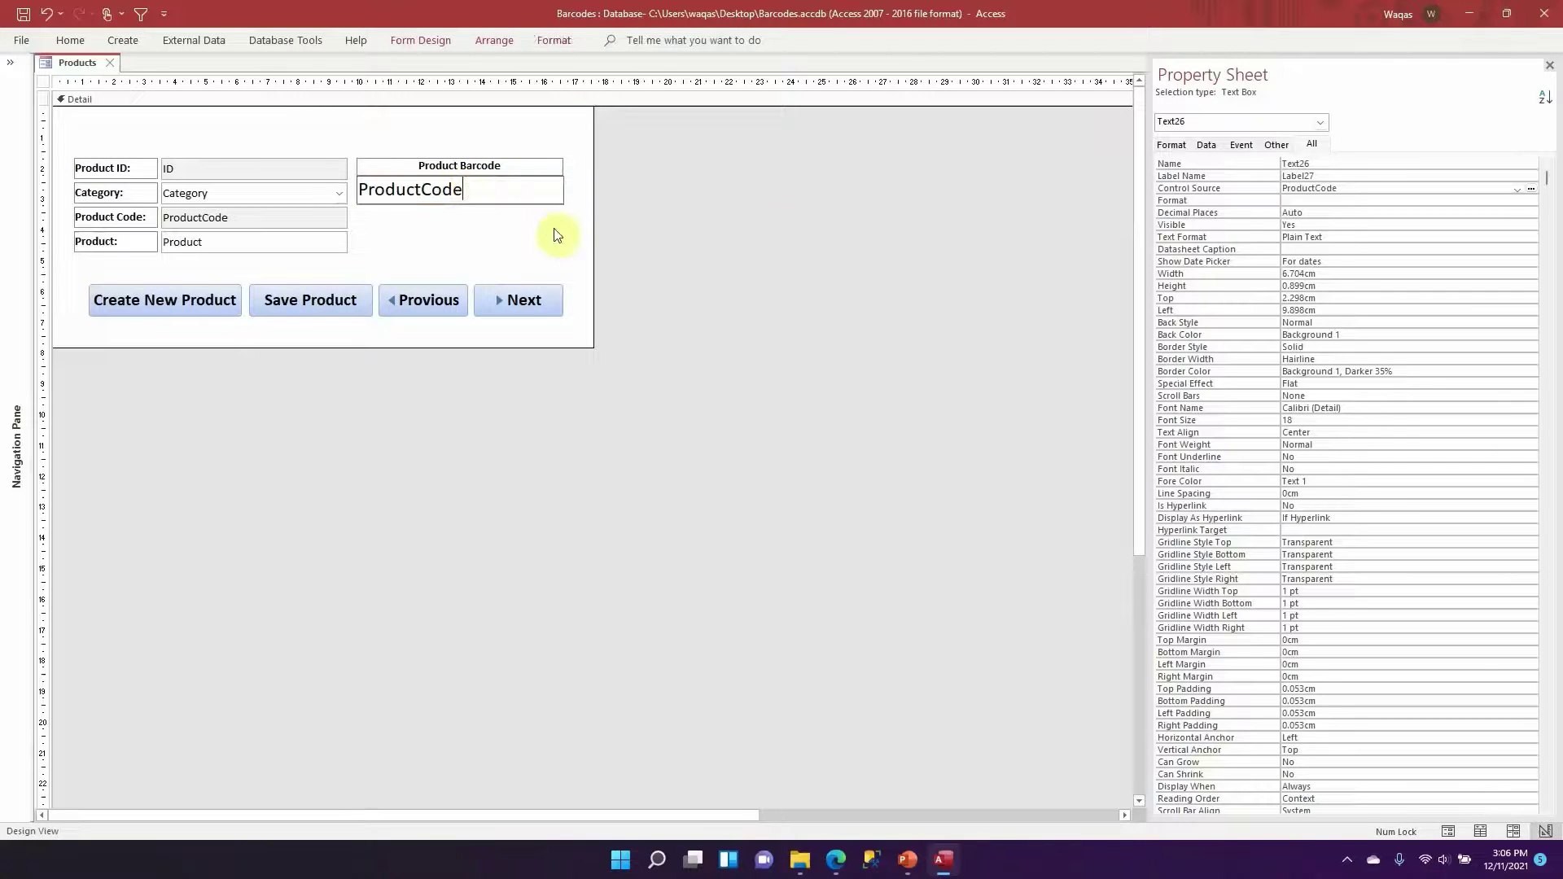
click(75, 46)
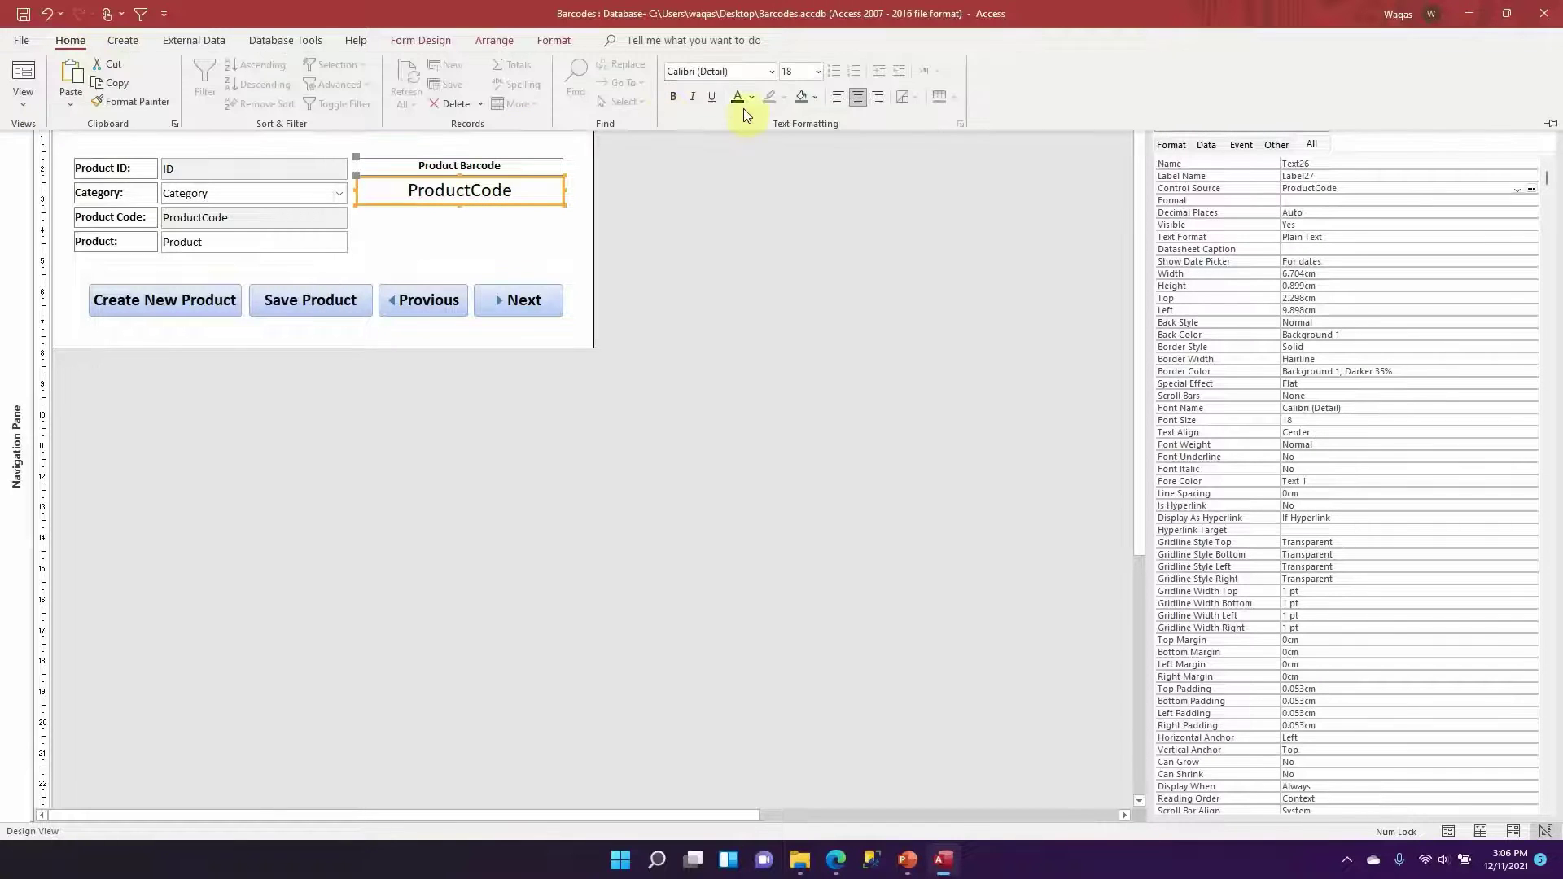
click(718, 70)
text(Free 3 of 9)
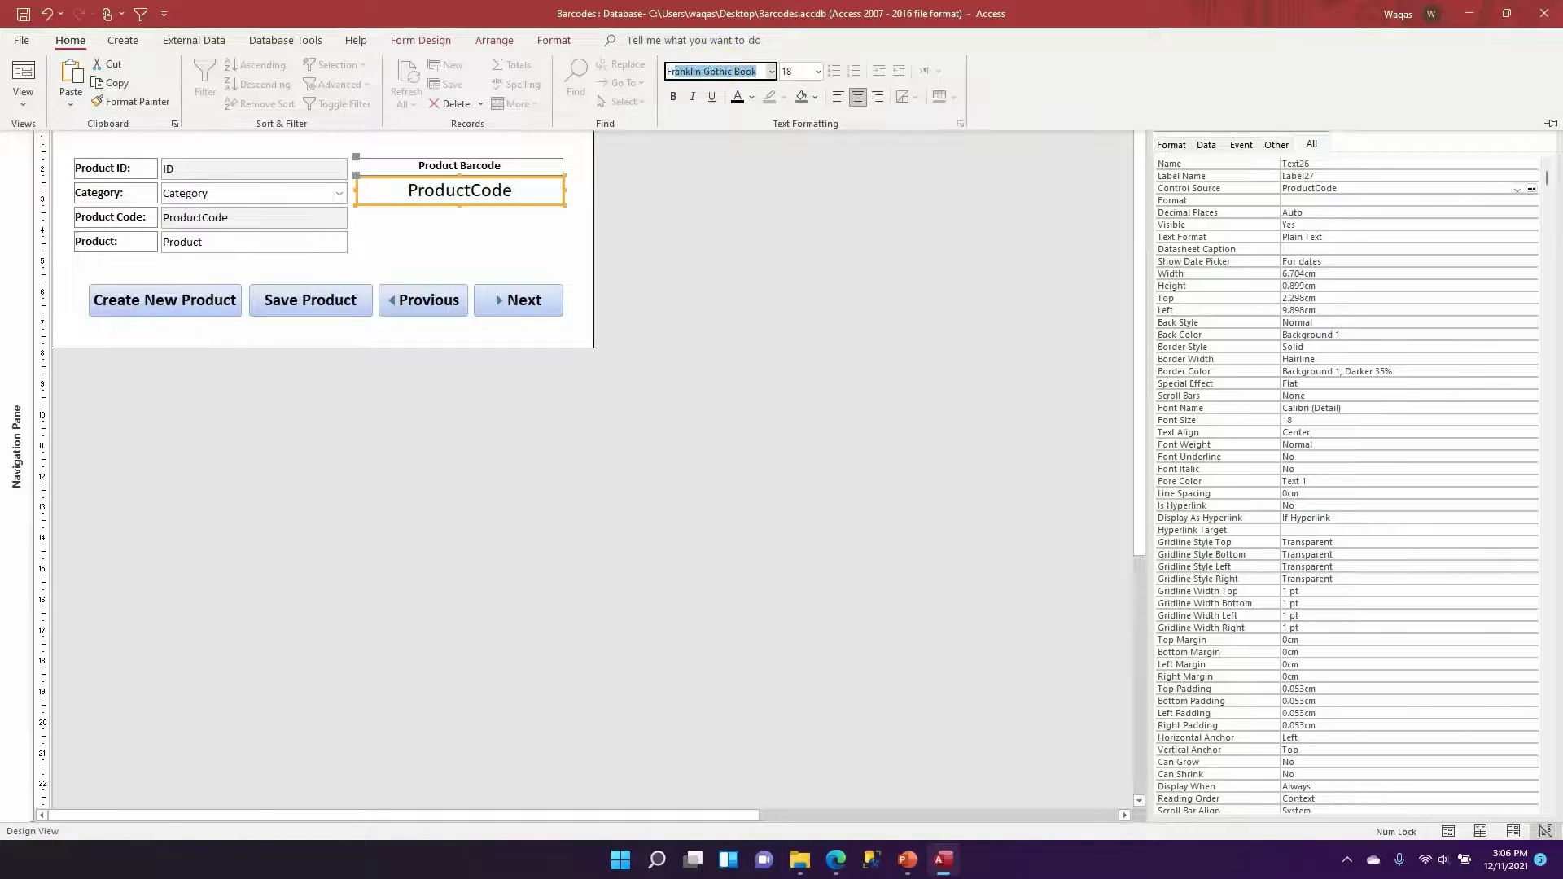
key(Return)
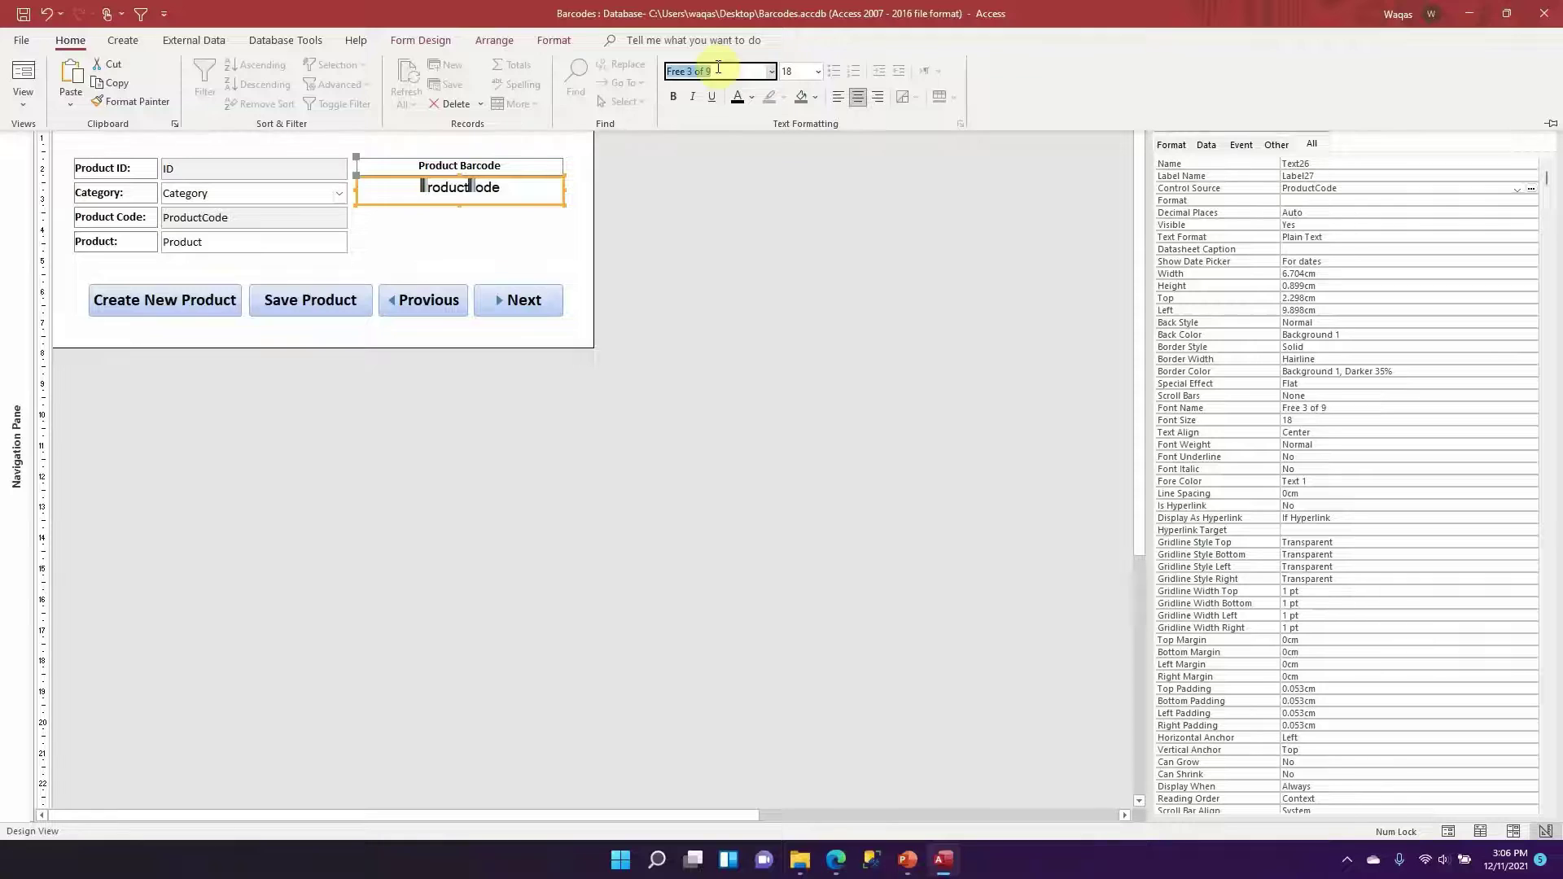
click(510, 237)
right_click(71, 62)
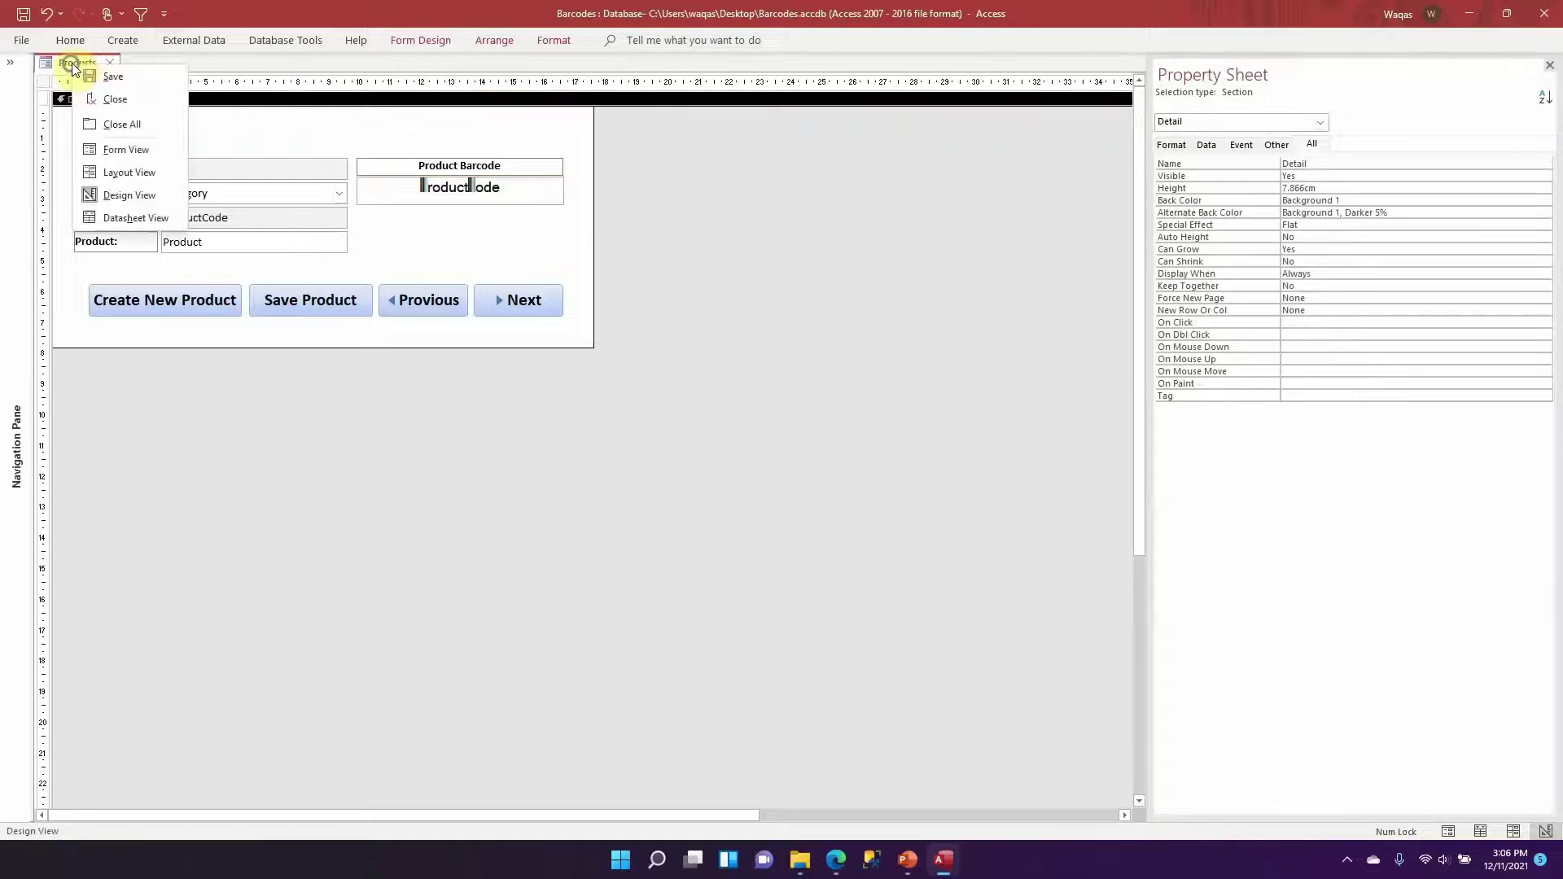
click(136, 149)
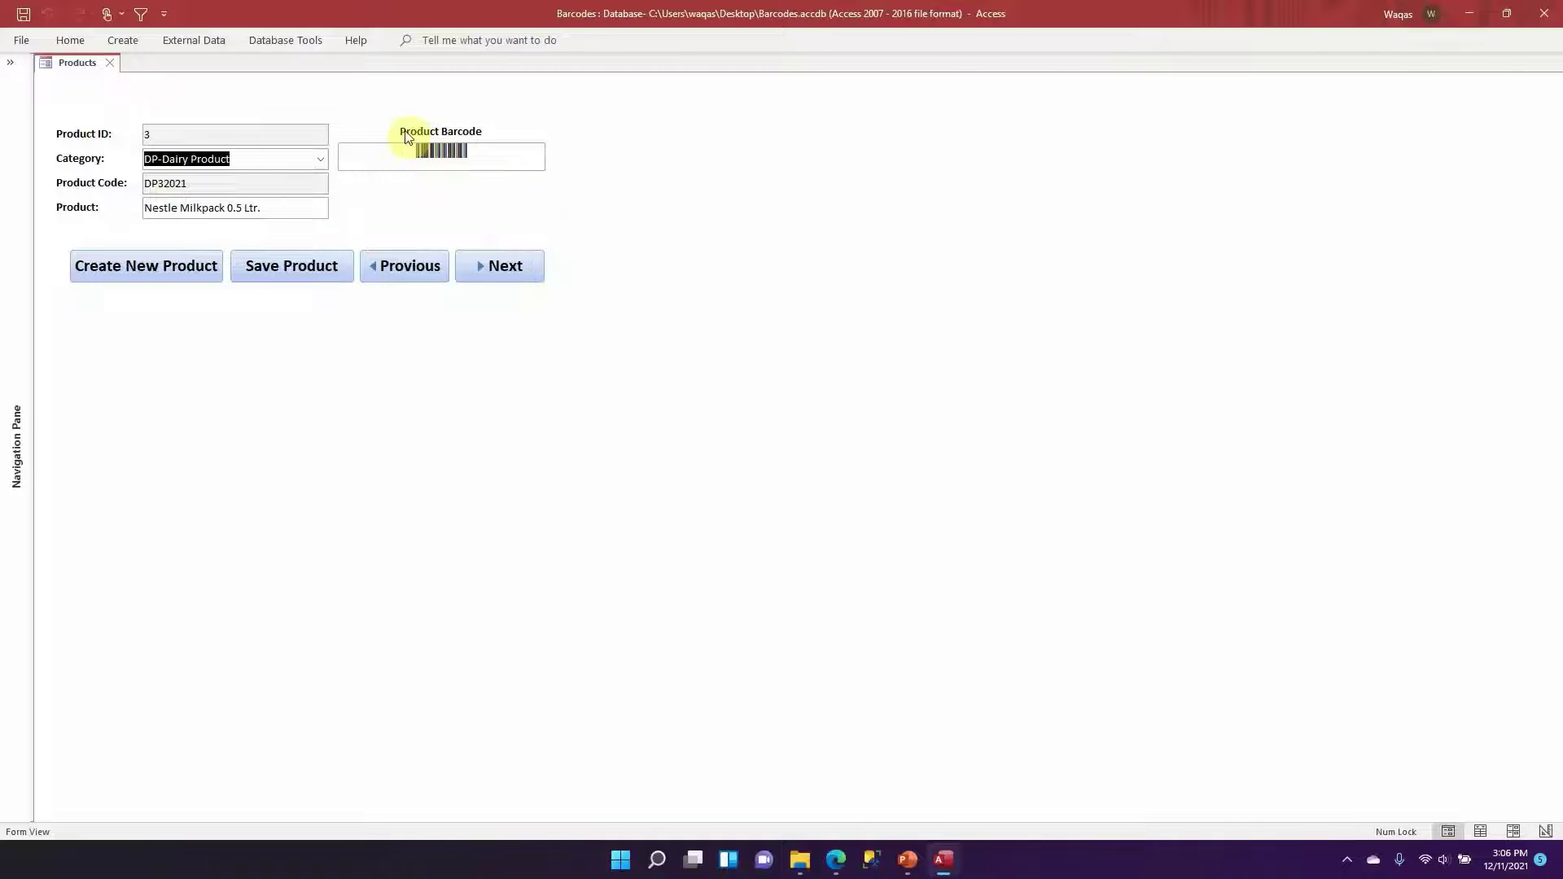
In Design View, set the font size of the Product Barcode text box to 36
right_click(705, 171)
click(757, 226)
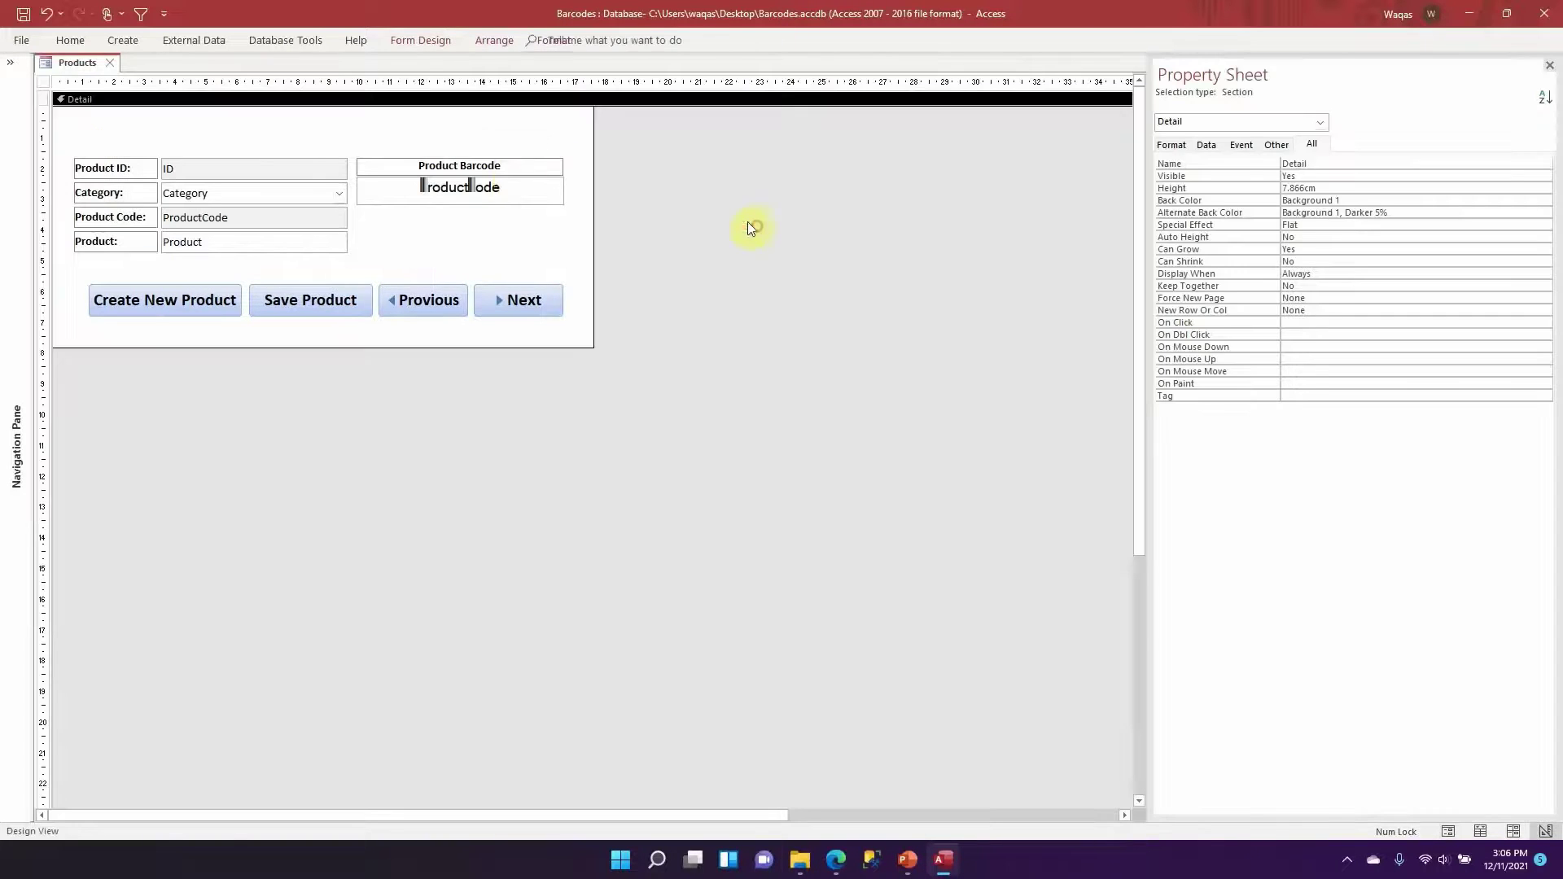
click(458, 191)
click(70, 40)
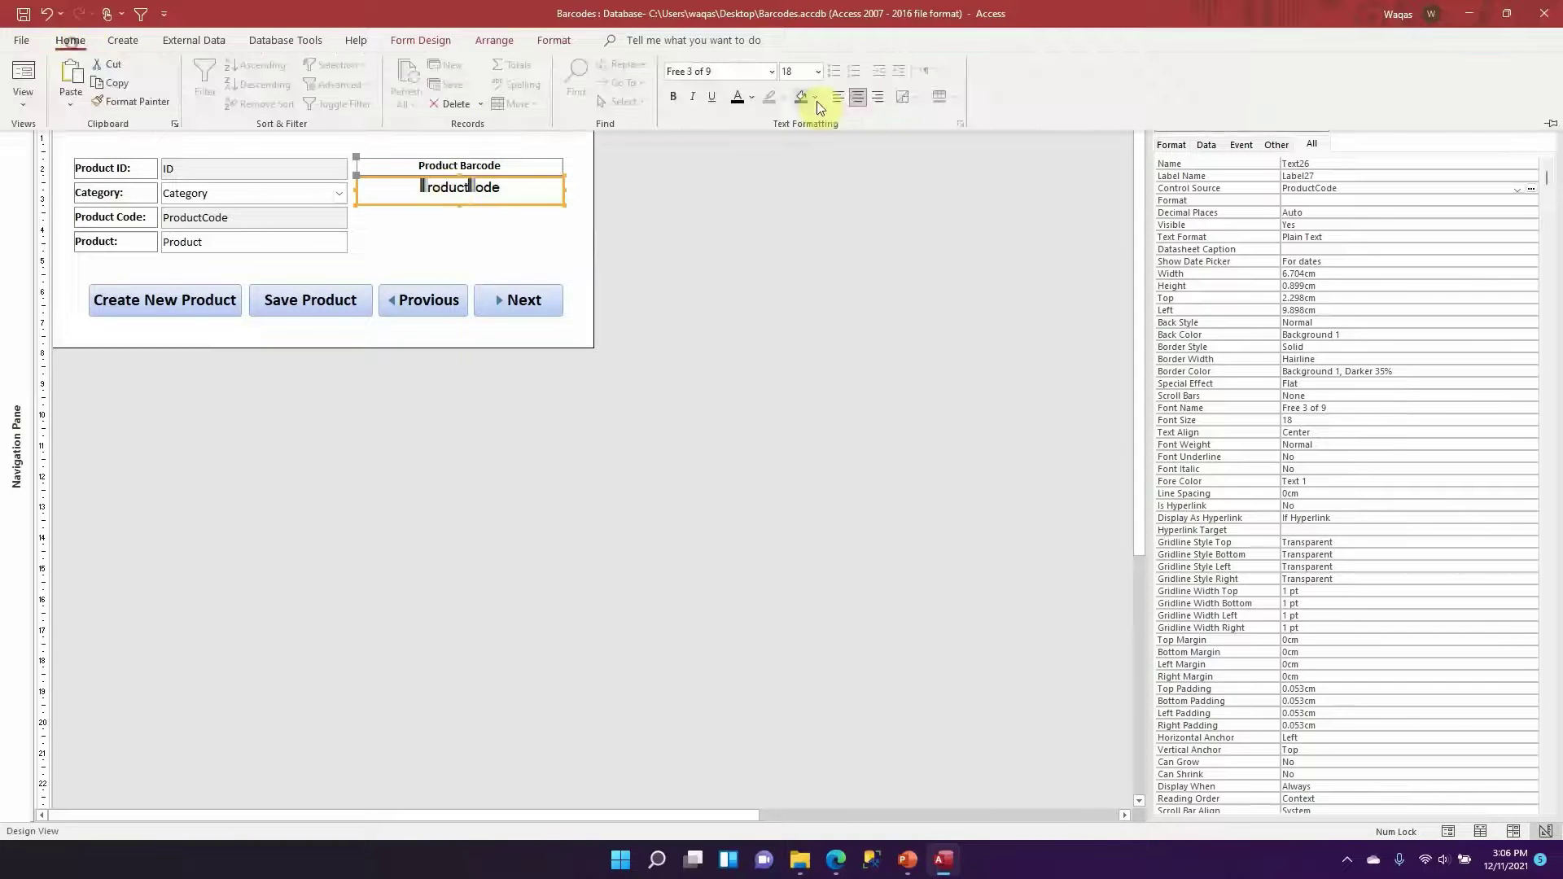
click(817, 72)
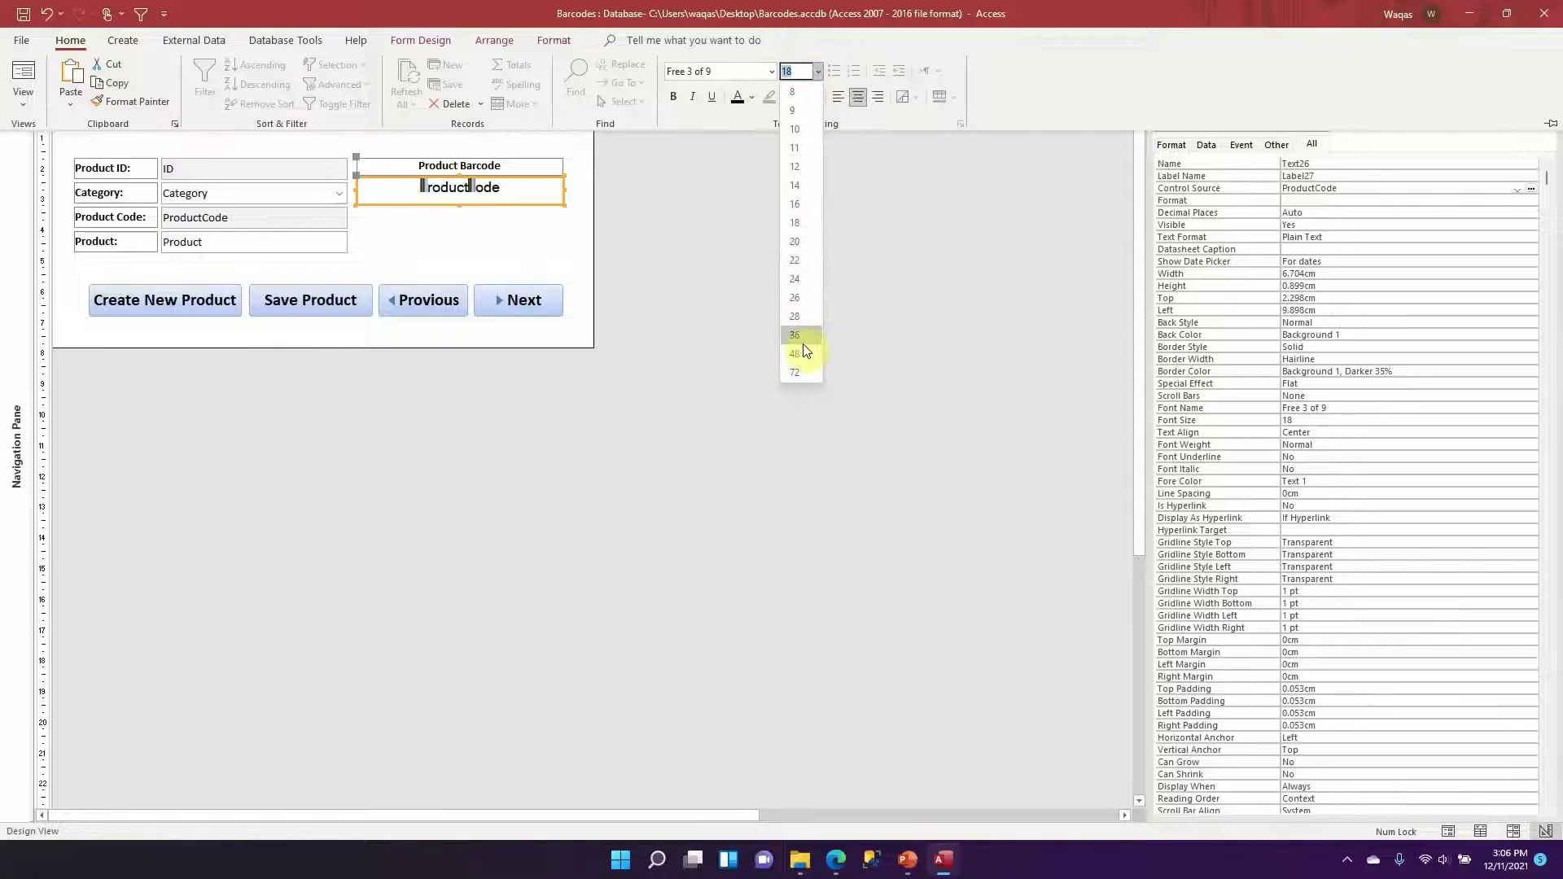
click(802, 342)
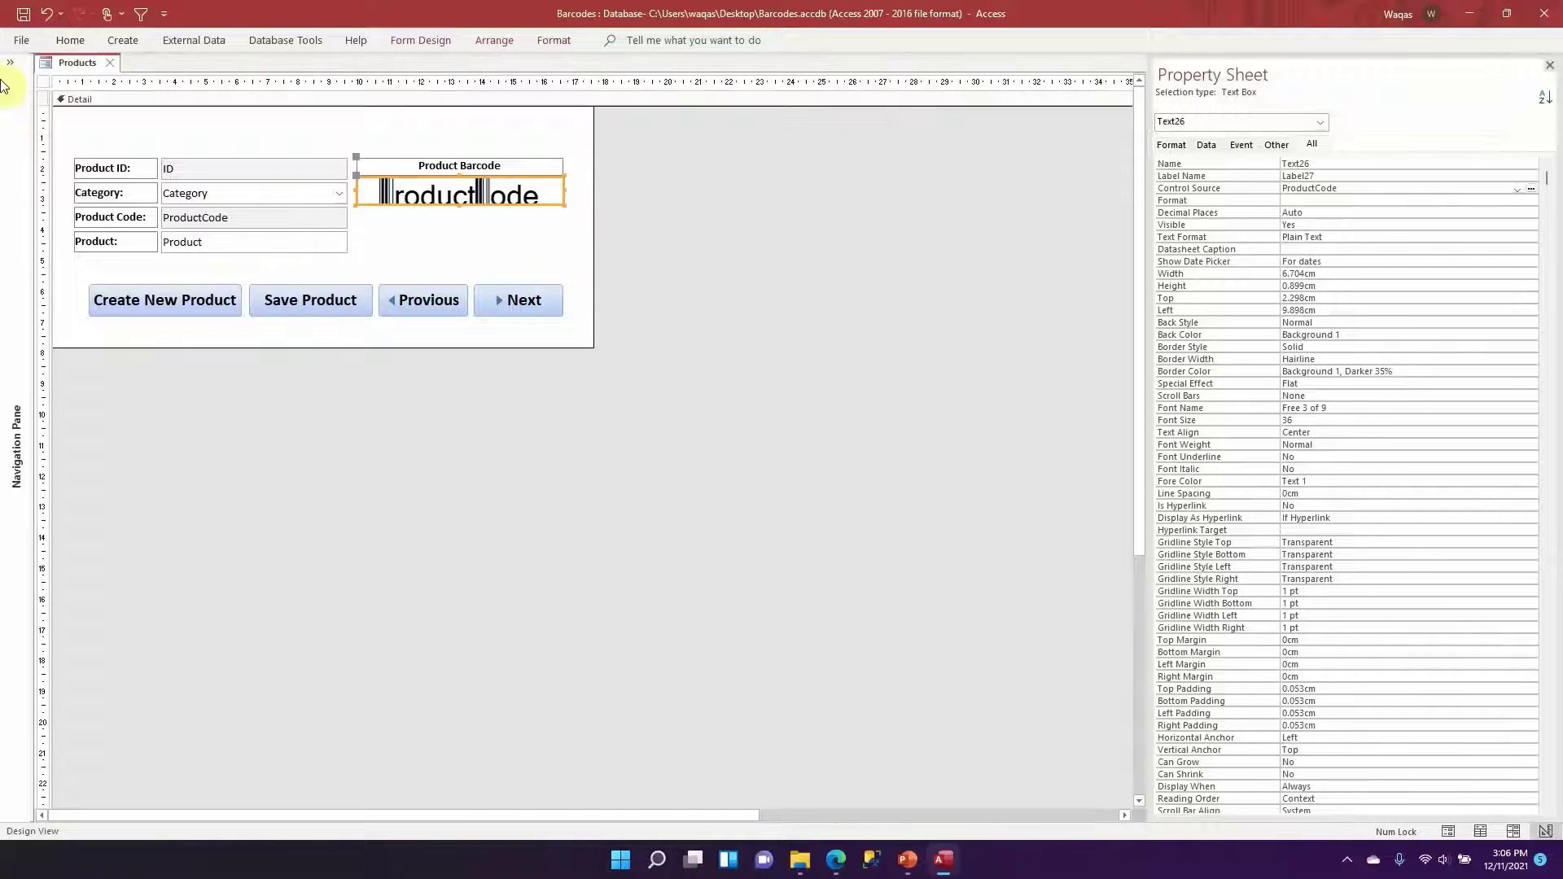
Show the form in Form View and browse back and forth through the products to inspect their enlarged barcodes
right_click(56, 59)
click(106, 134)
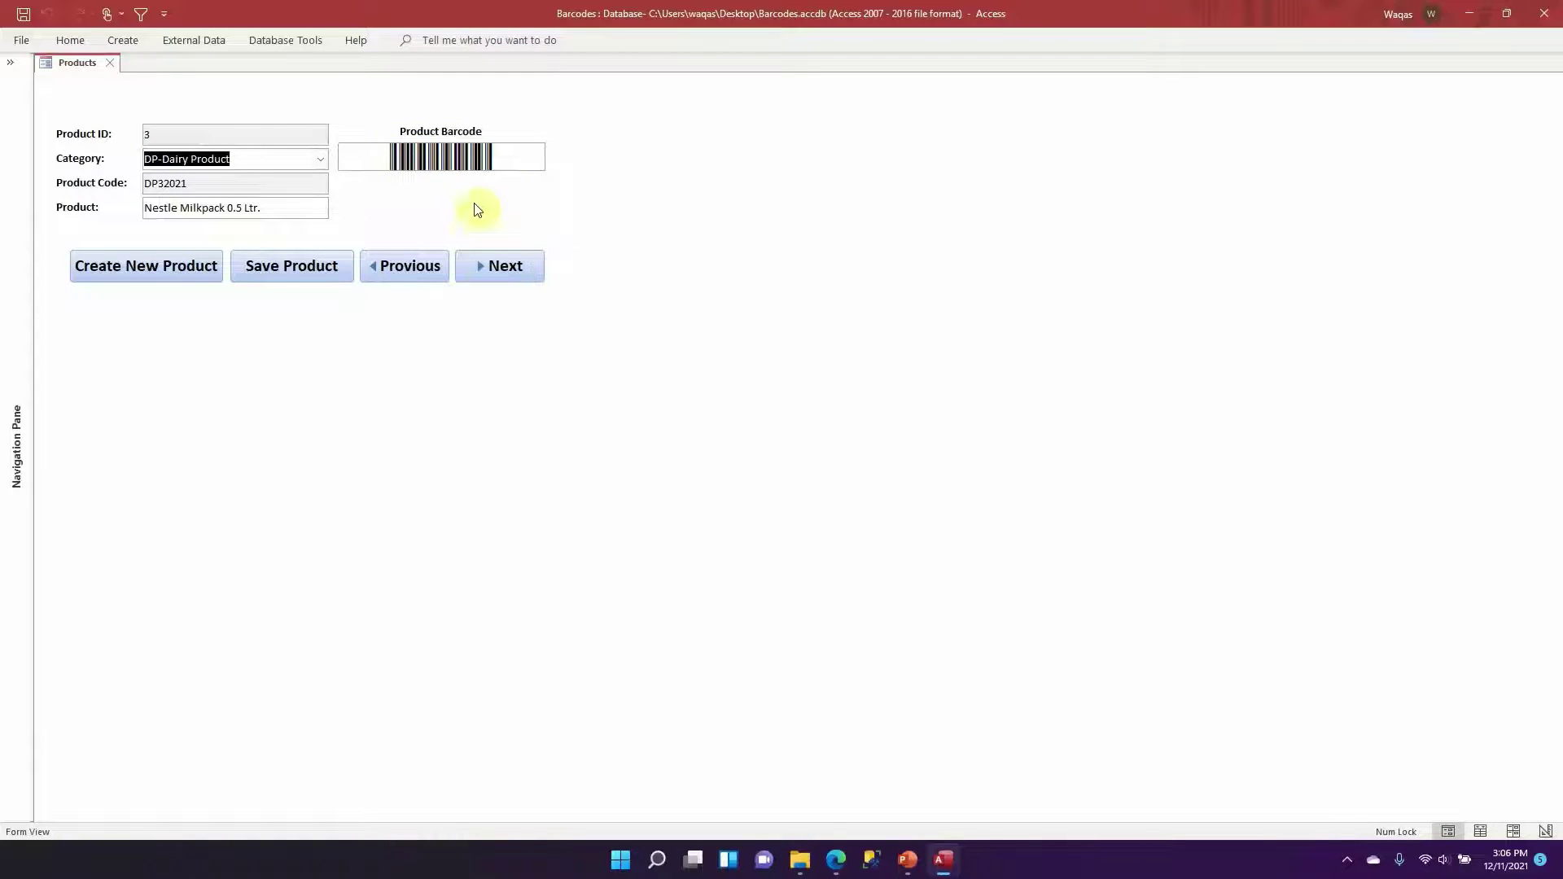
click(500, 277)
click(410, 278)
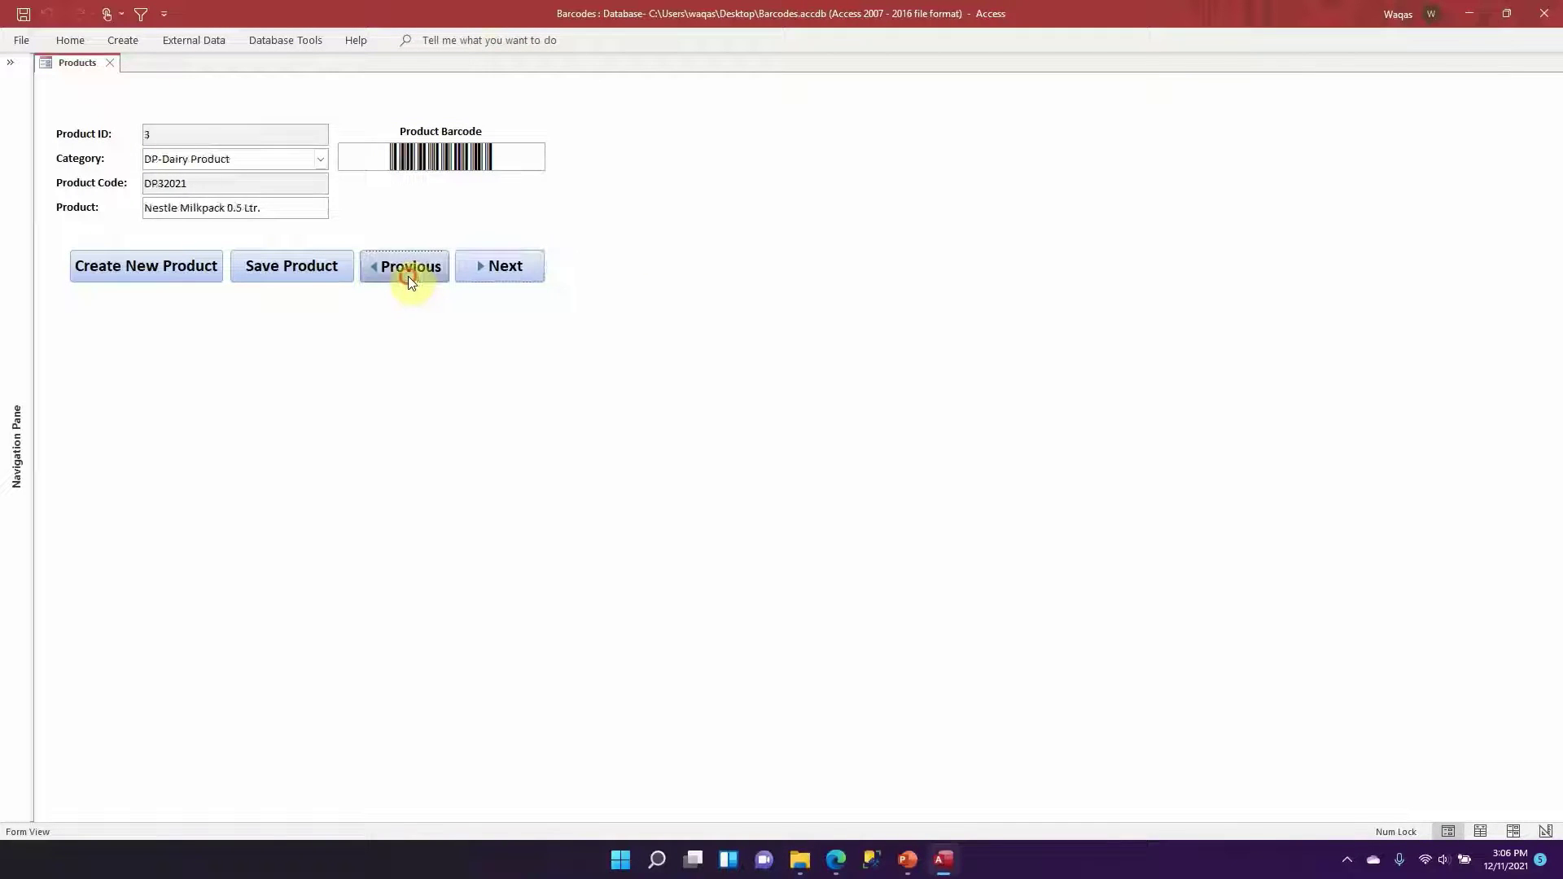
click(408, 276)
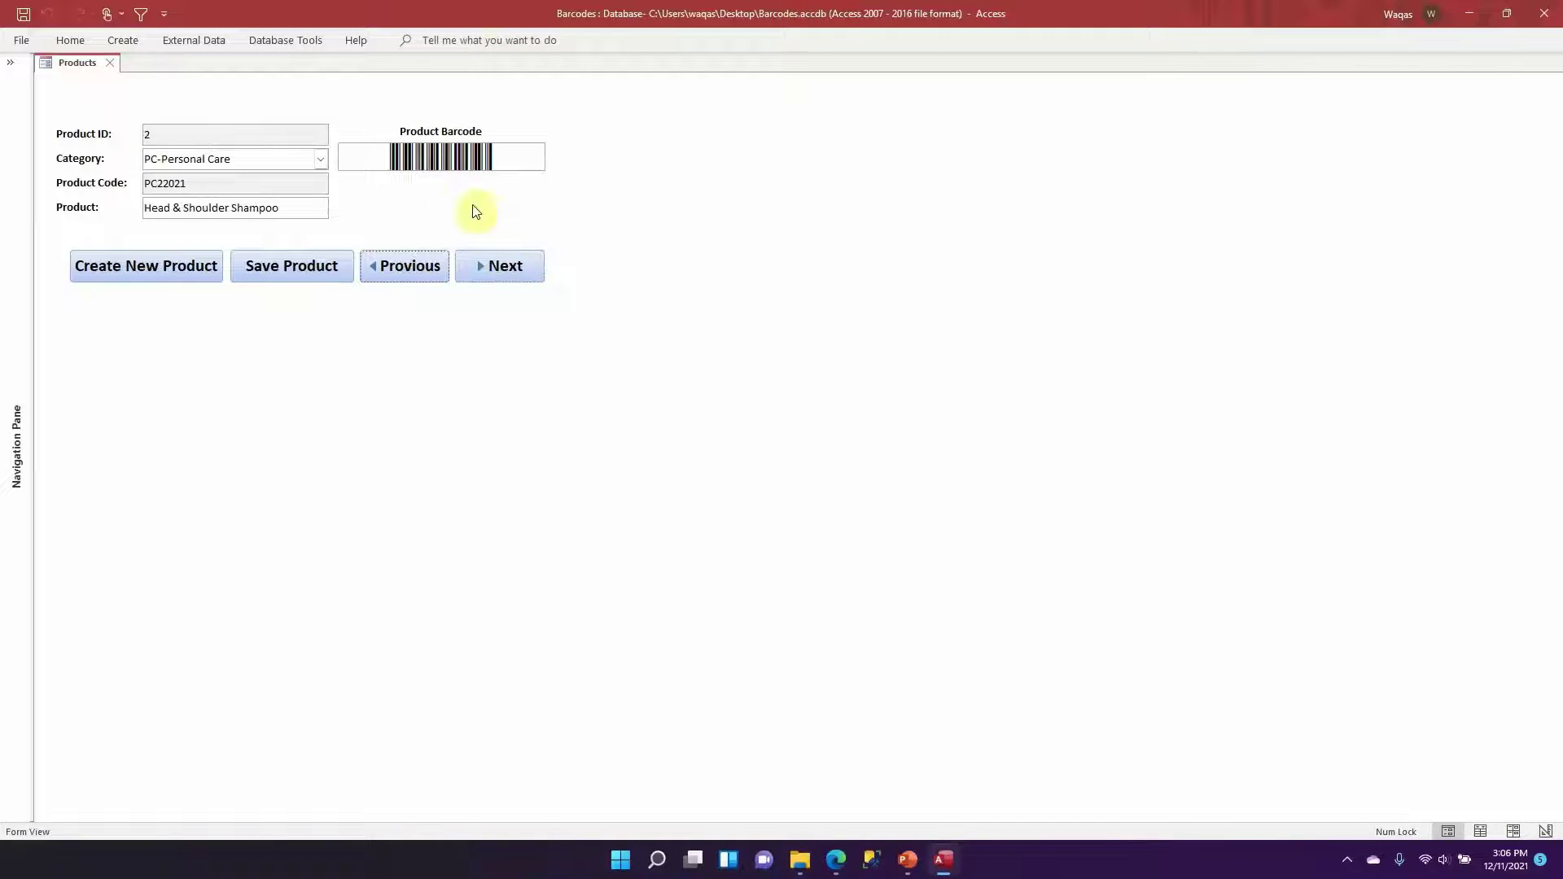
click(493, 268)
click(506, 266)
click(513, 276)
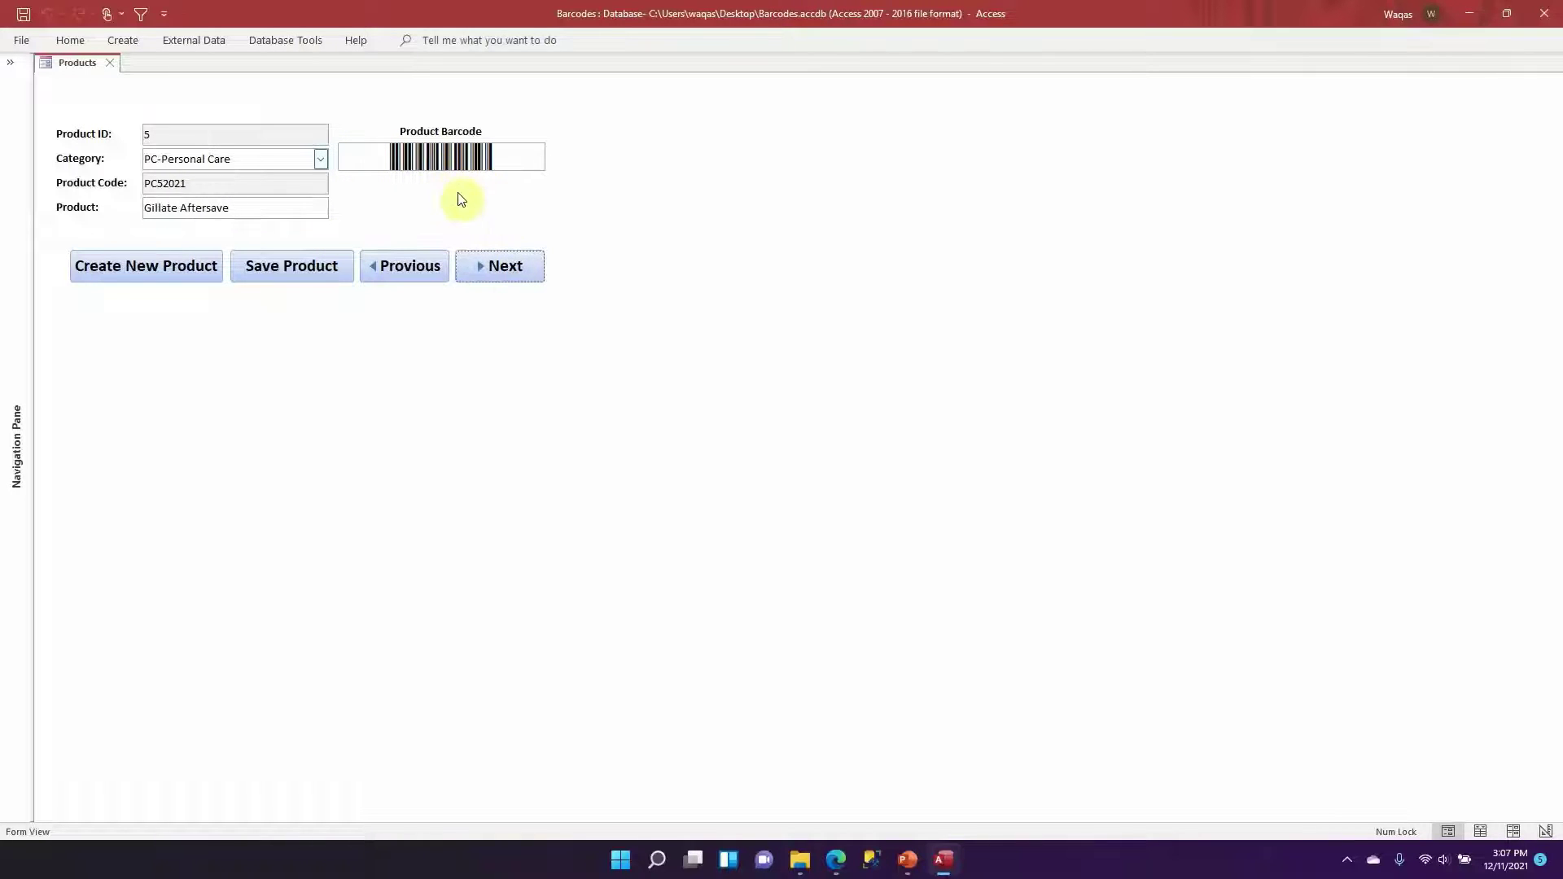
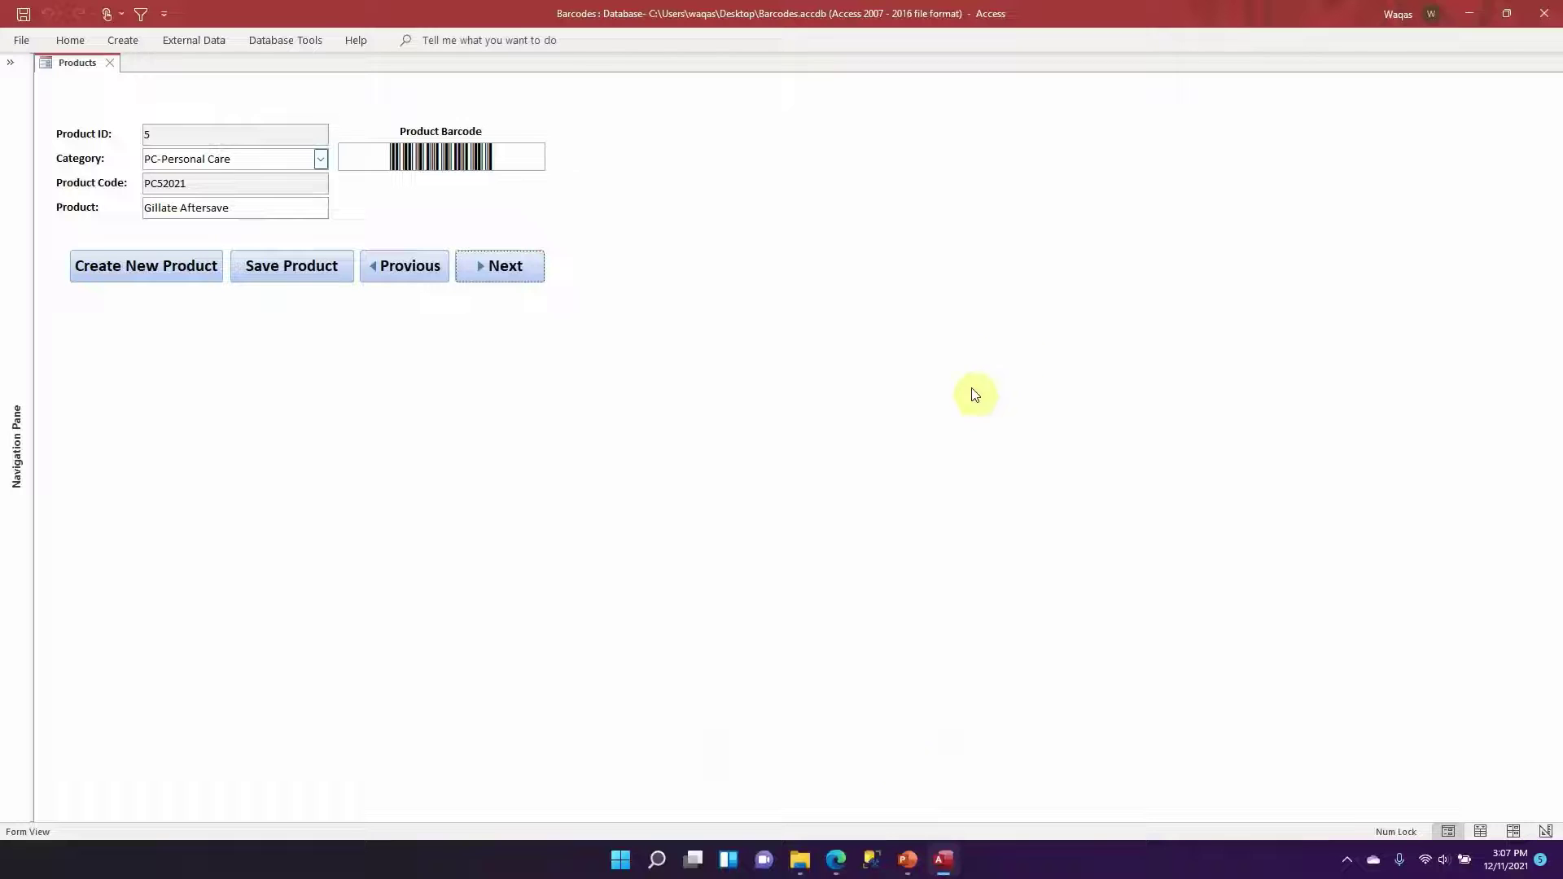
Switch to the Edge browser to view the QR & Barcode Reader page on Google Play, and return to the Product Barcode box in Access
click(838, 858)
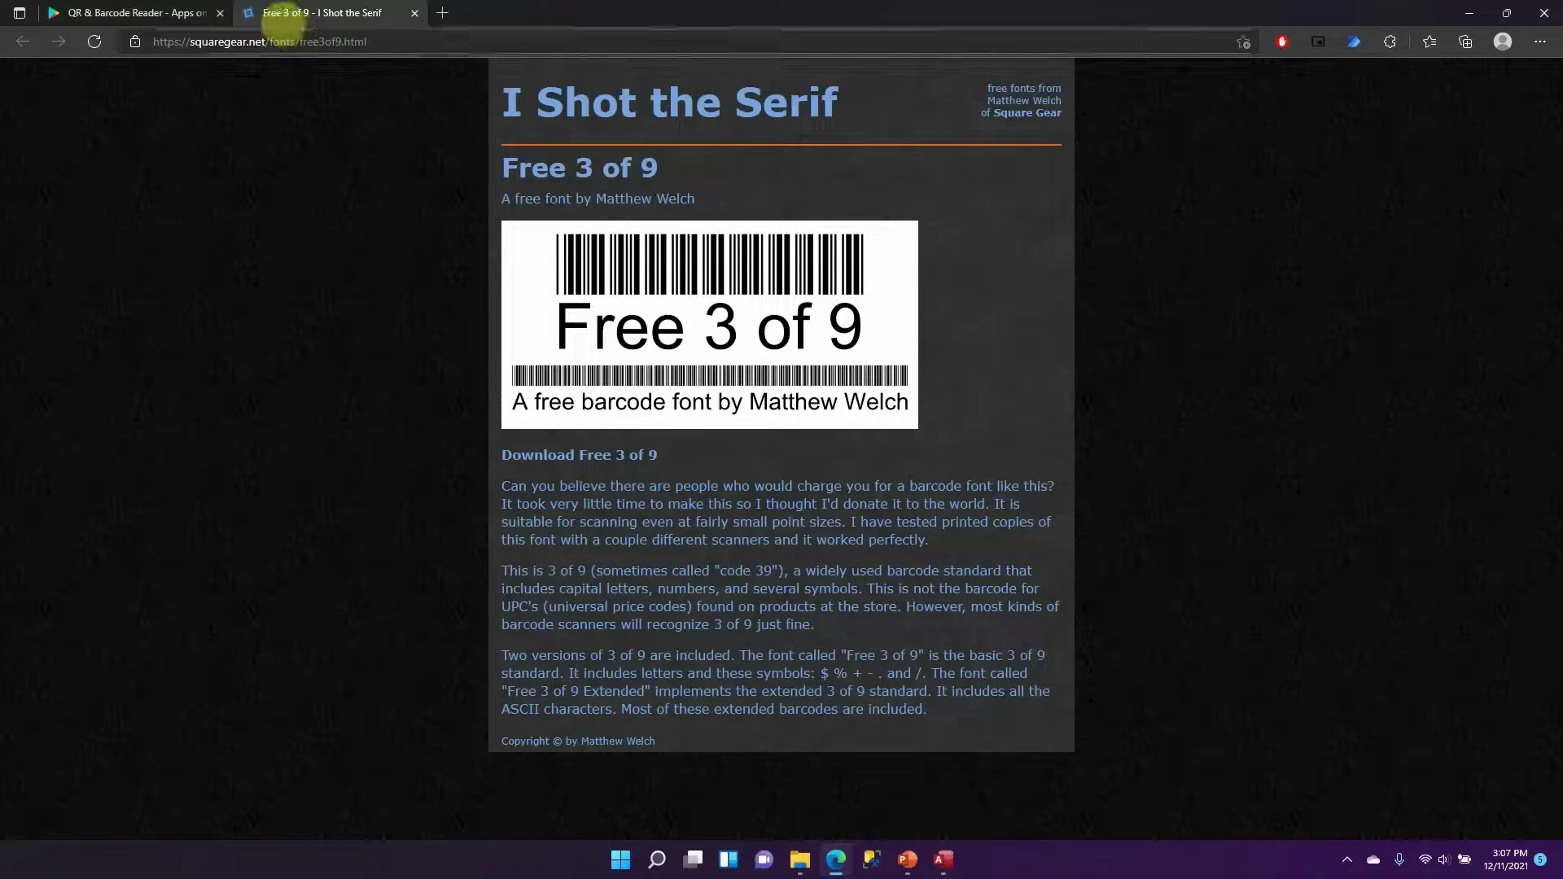
click(158, 8)
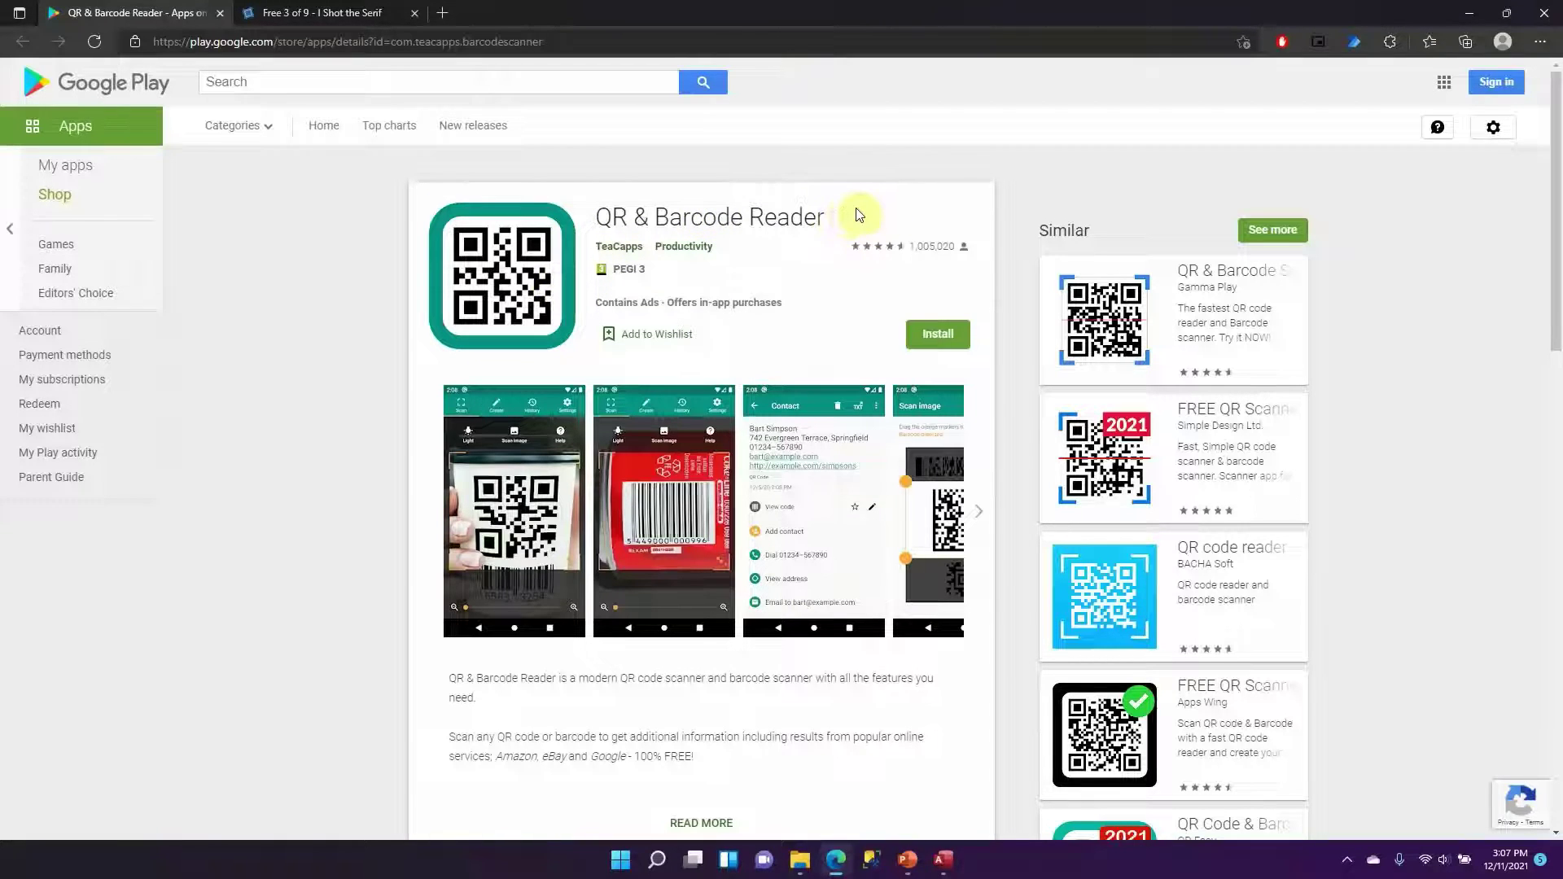
click(1468, 13)
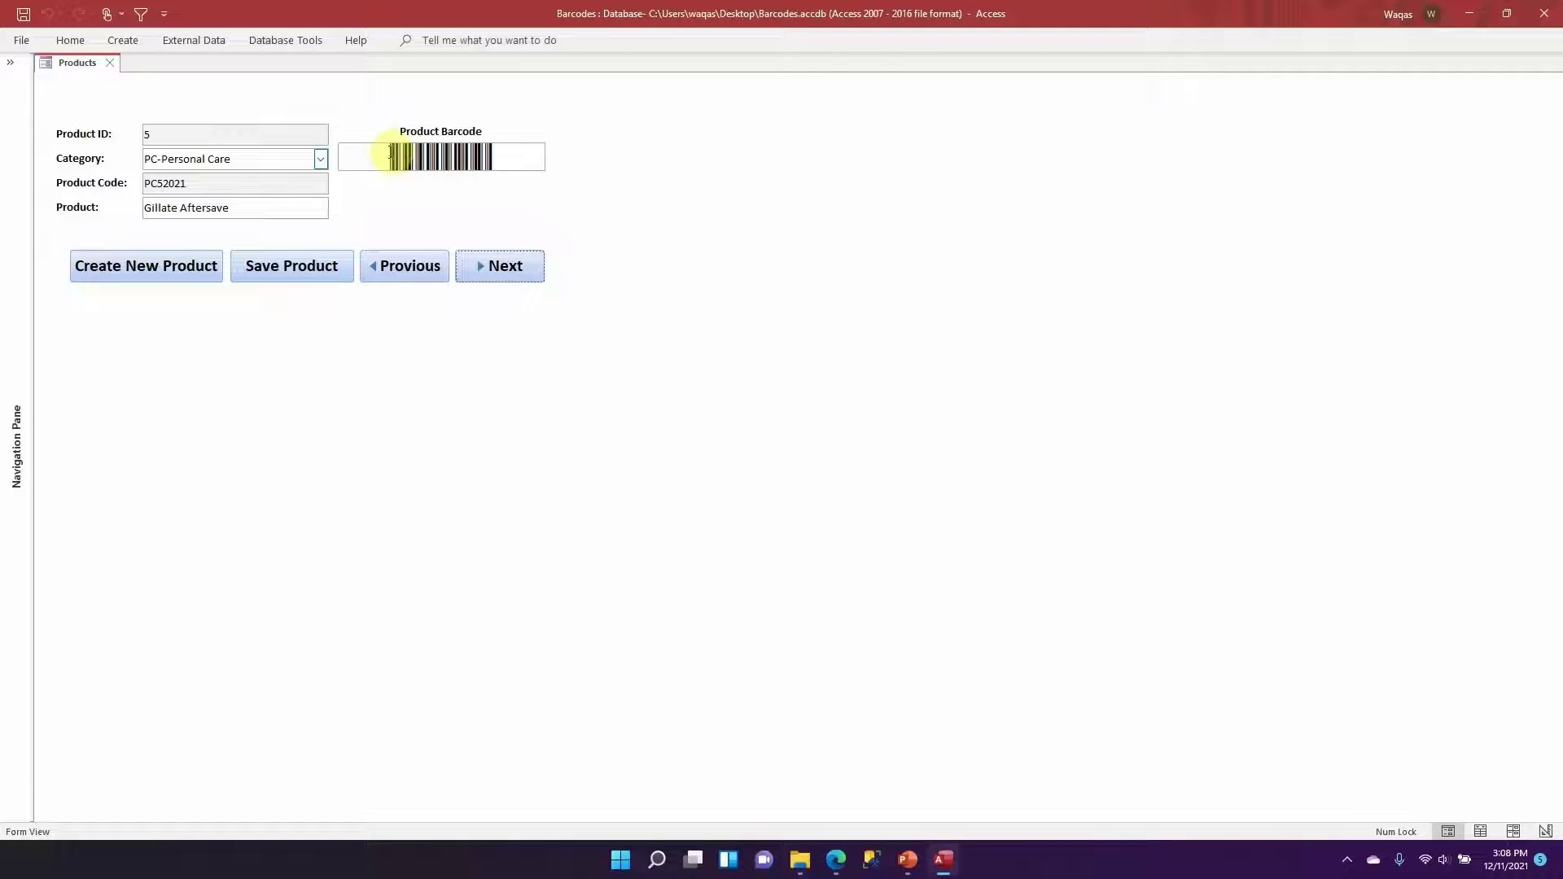
click(427, 158)
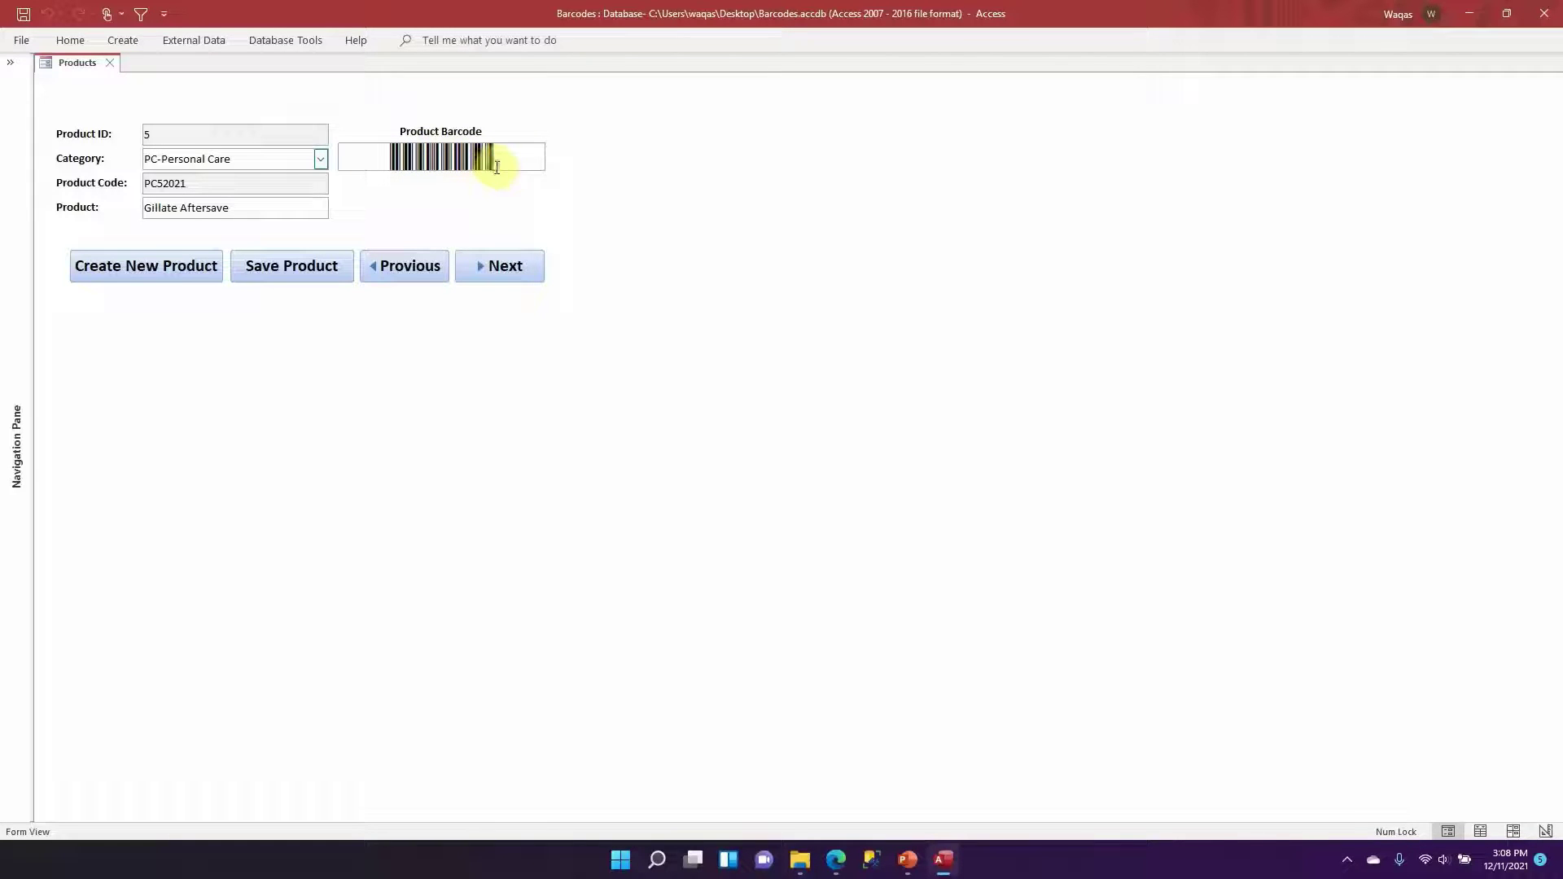
In Design View, set the Product Barcode text box's control source to ="*" & [ProductCode] & "*"
right_click(648, 166)
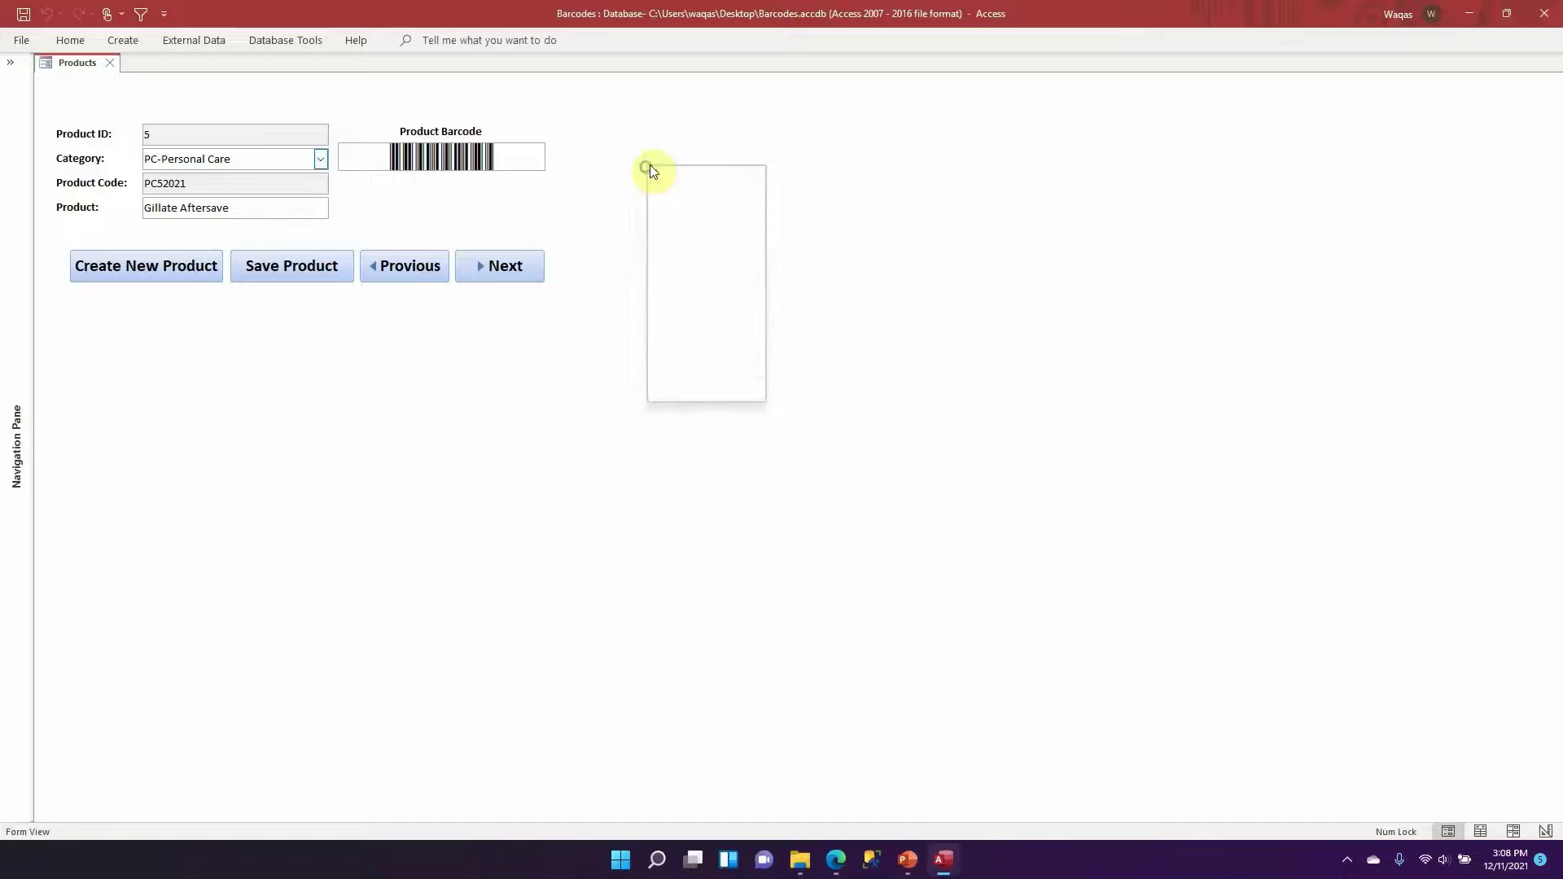
click(679, 216)
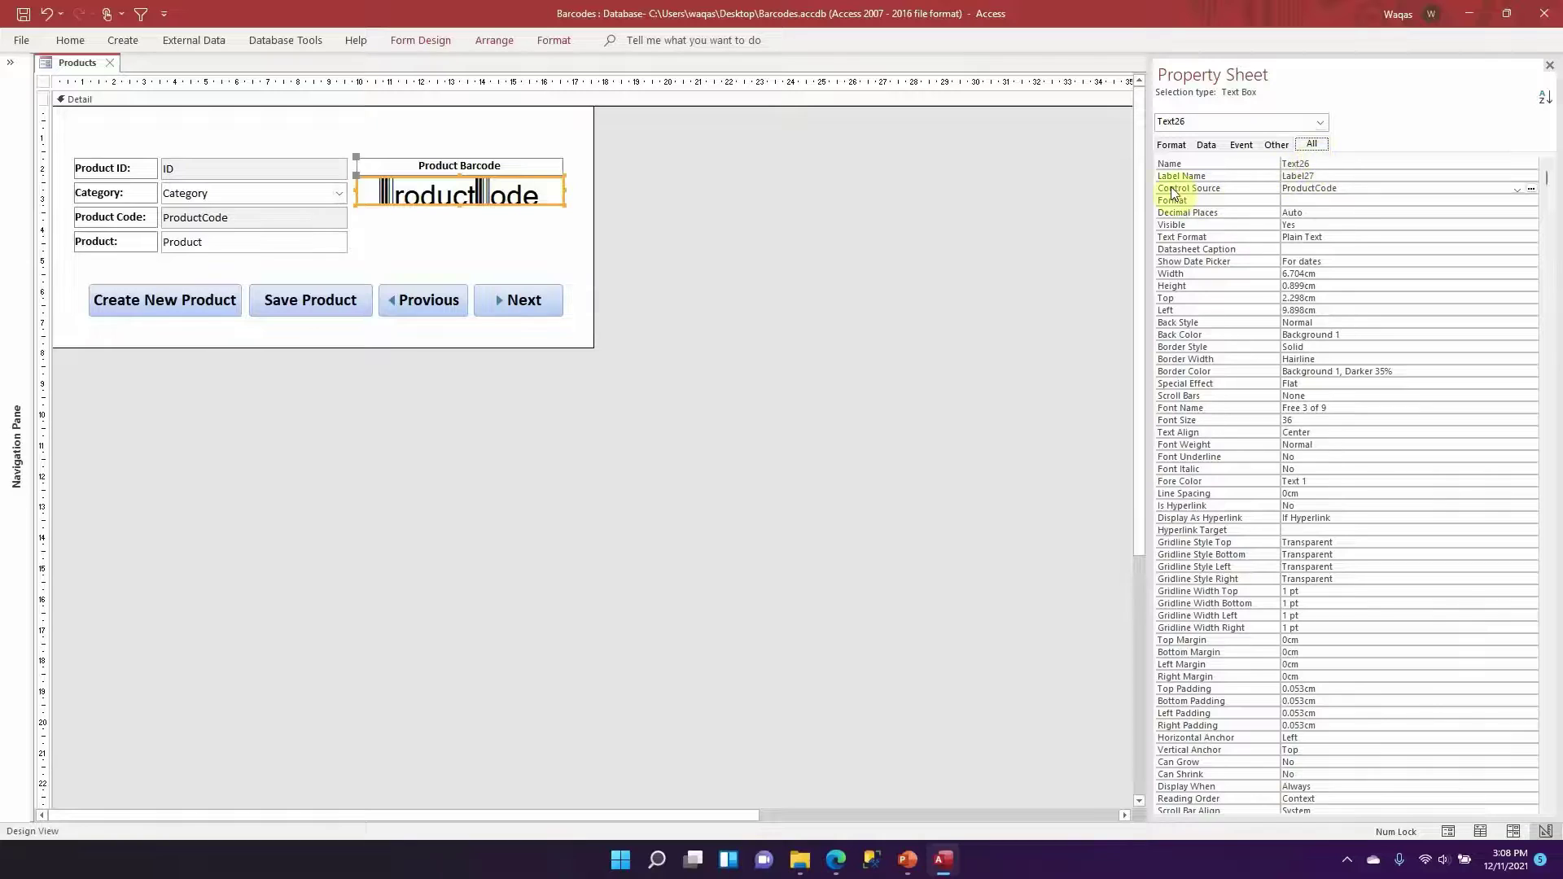
click(1283, 189)
click(1285, 188)
text(=)
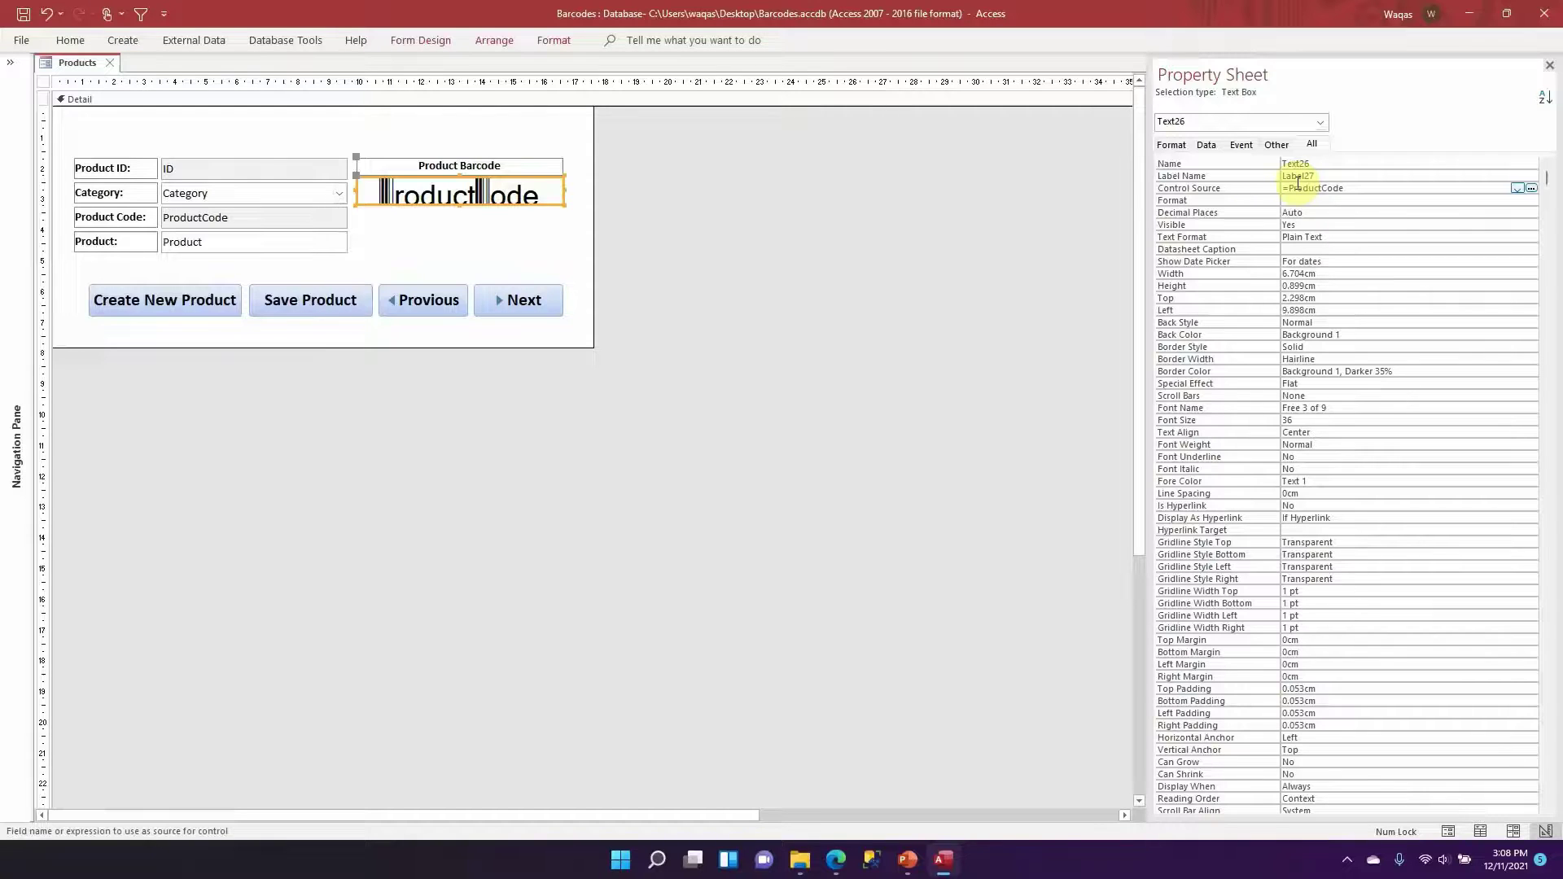
text( "*")
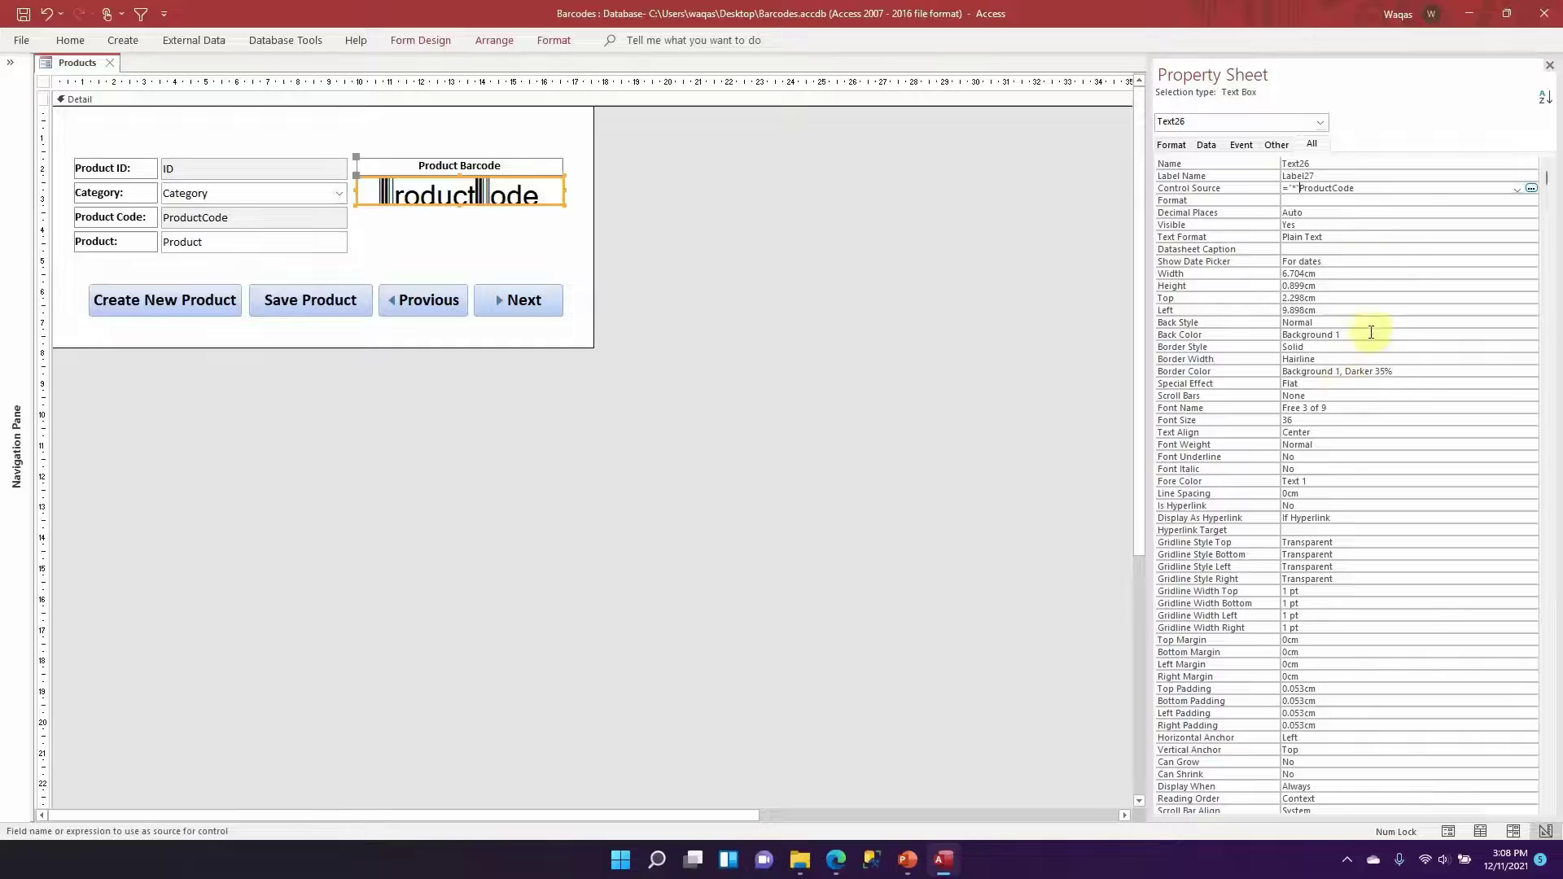
text(&)
click(1398, 188)
text(& )
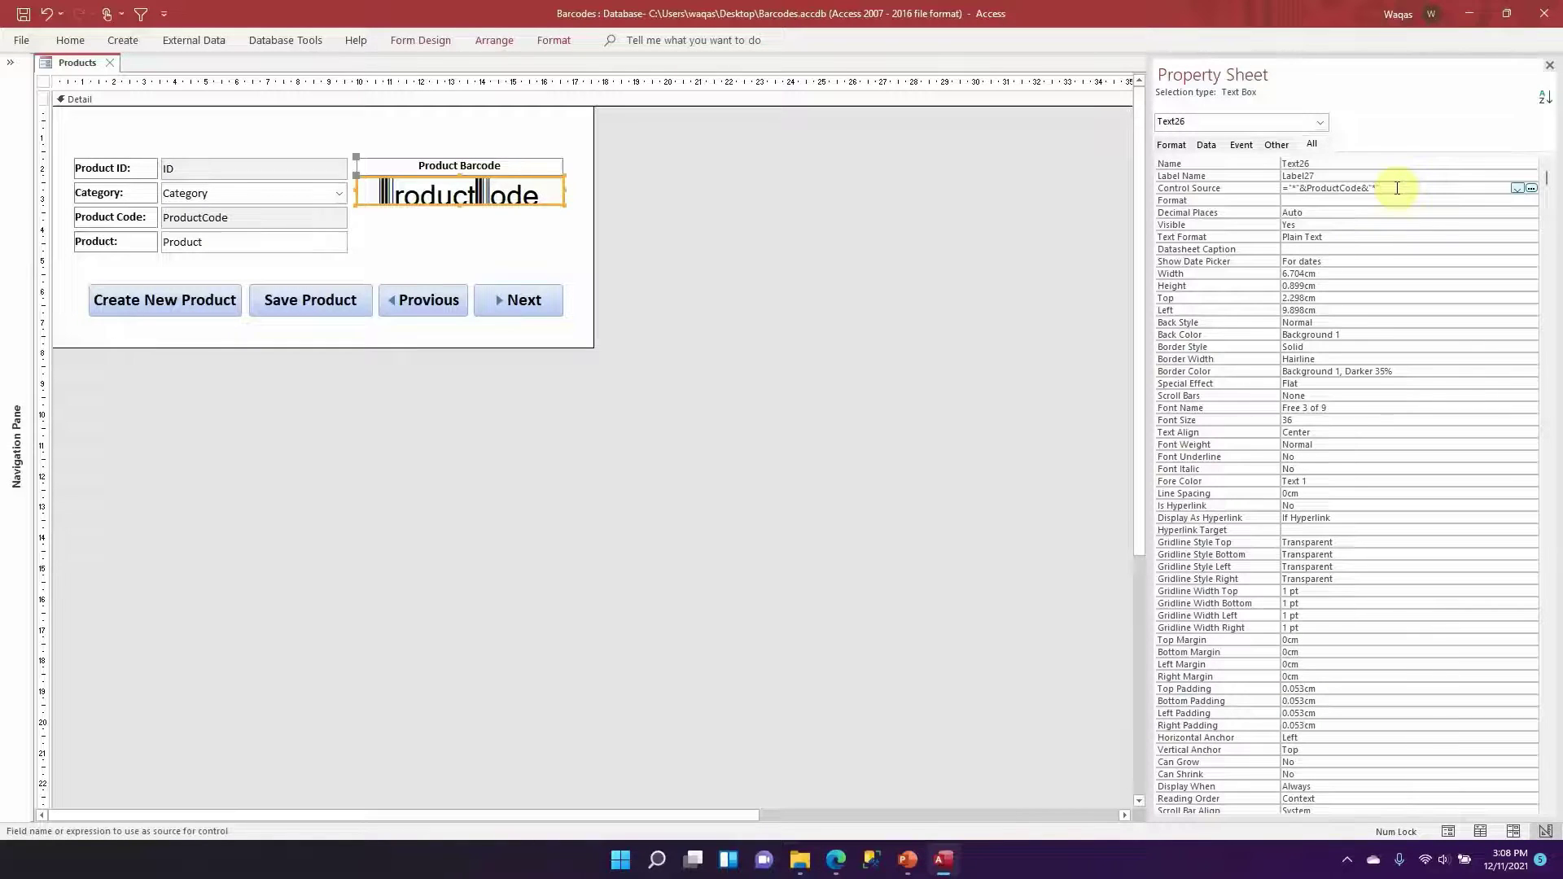
text("*")
key(Return)
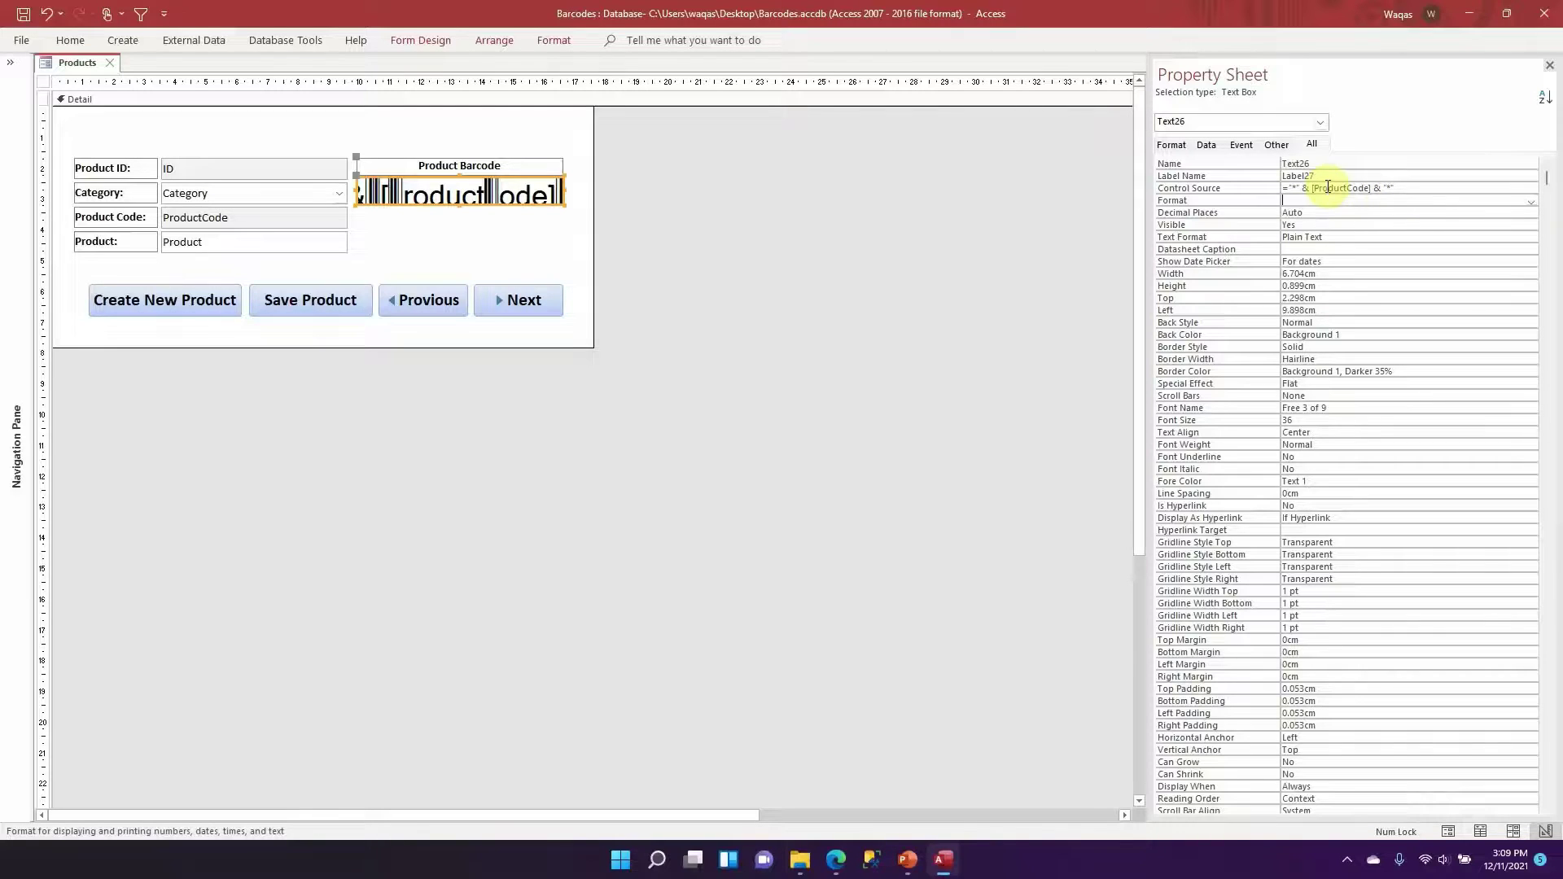
Show the form in Form View and go to the previous product to inspect its barcode
right_click(61, 64)
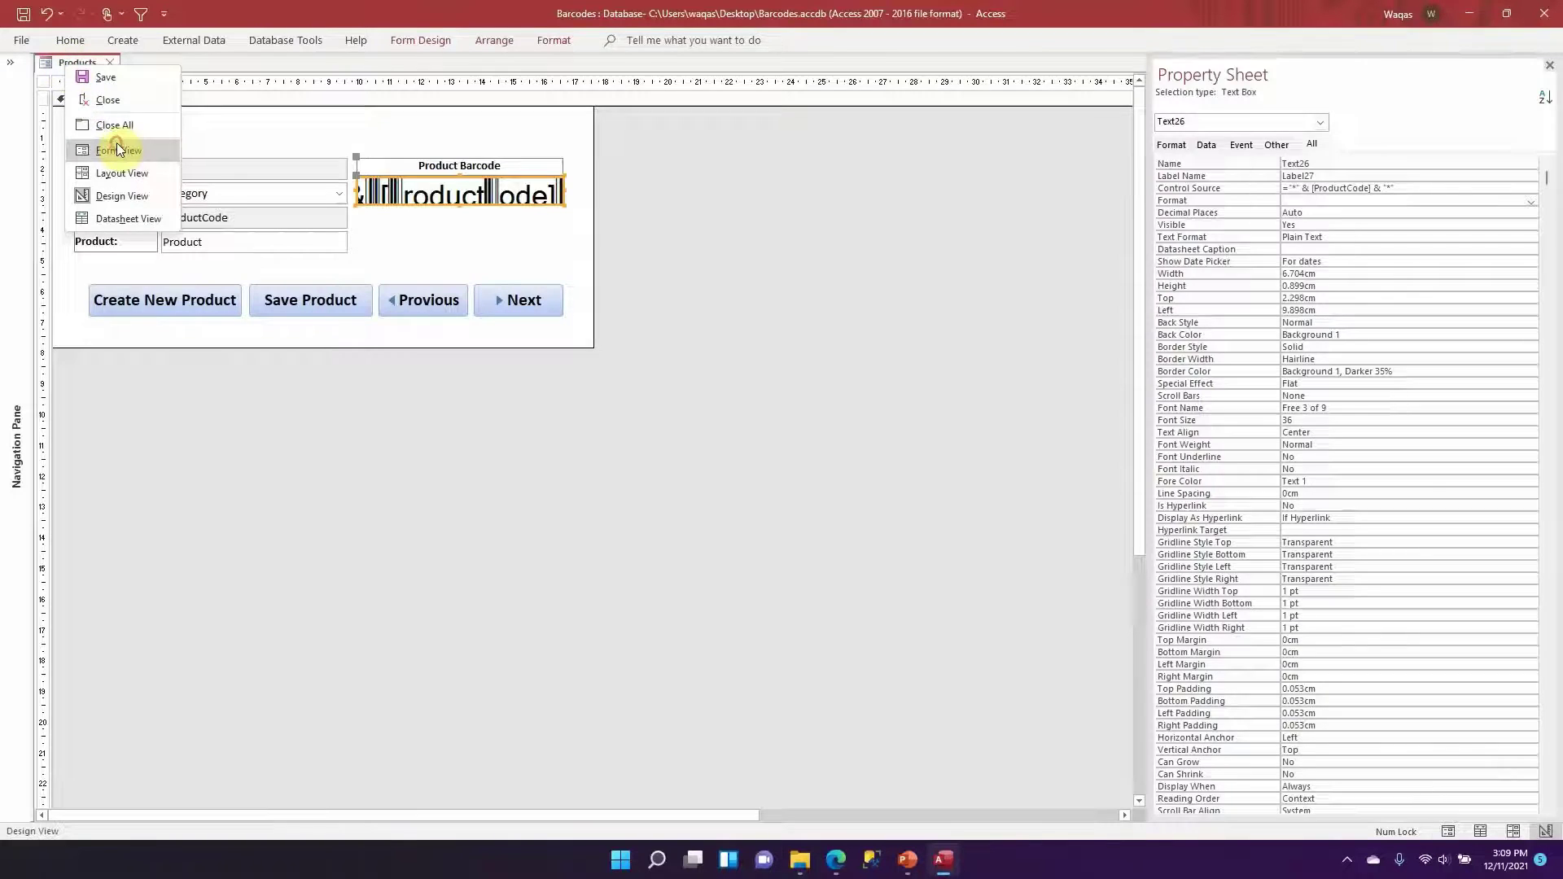
click(116, 143)
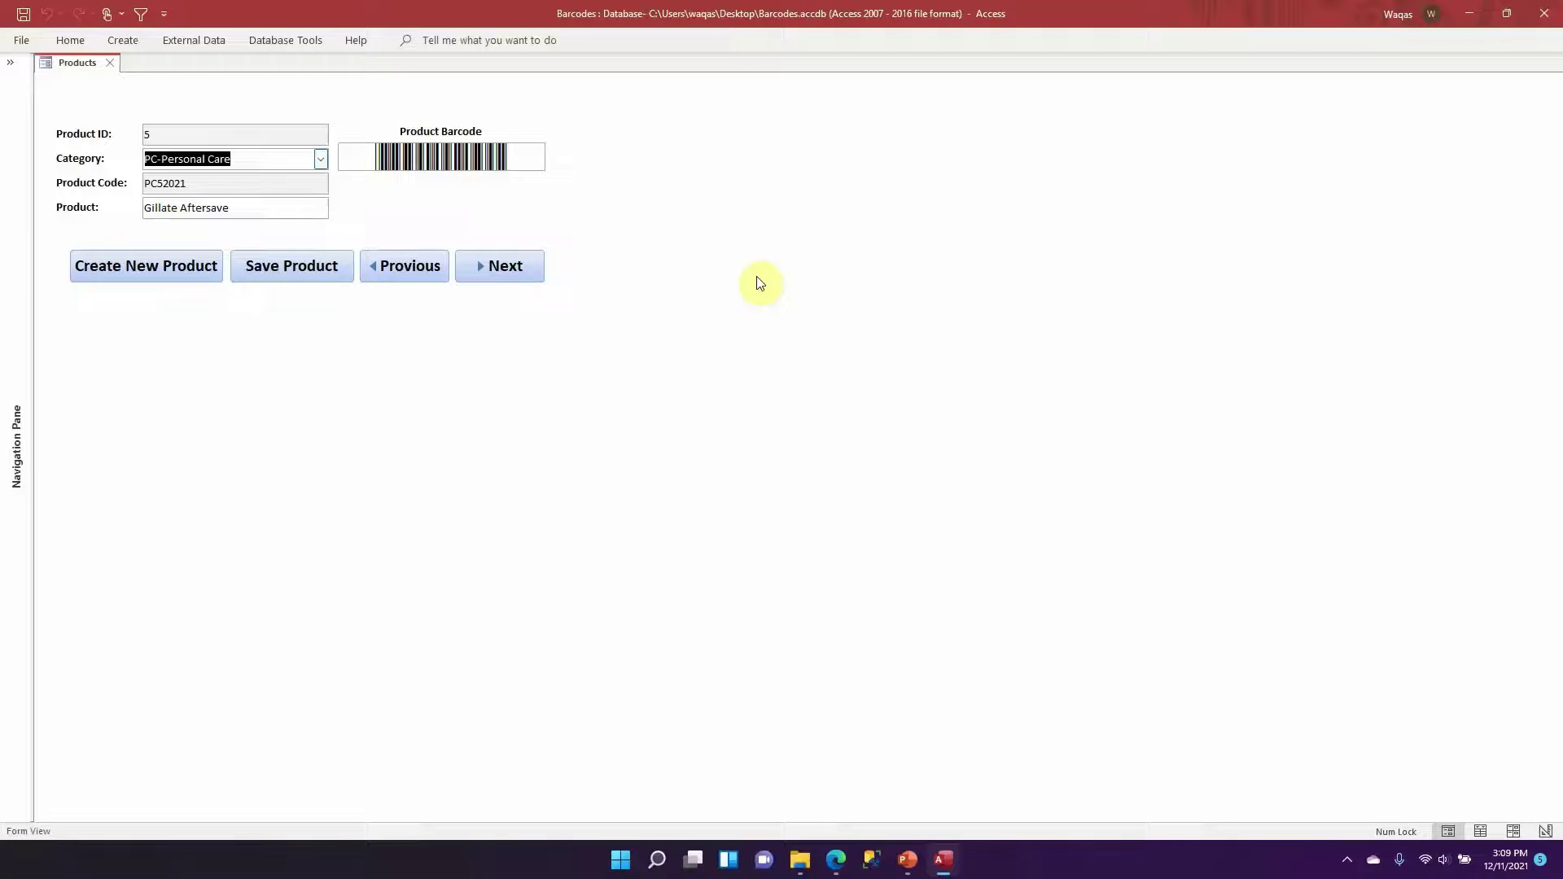
click(418, 270)
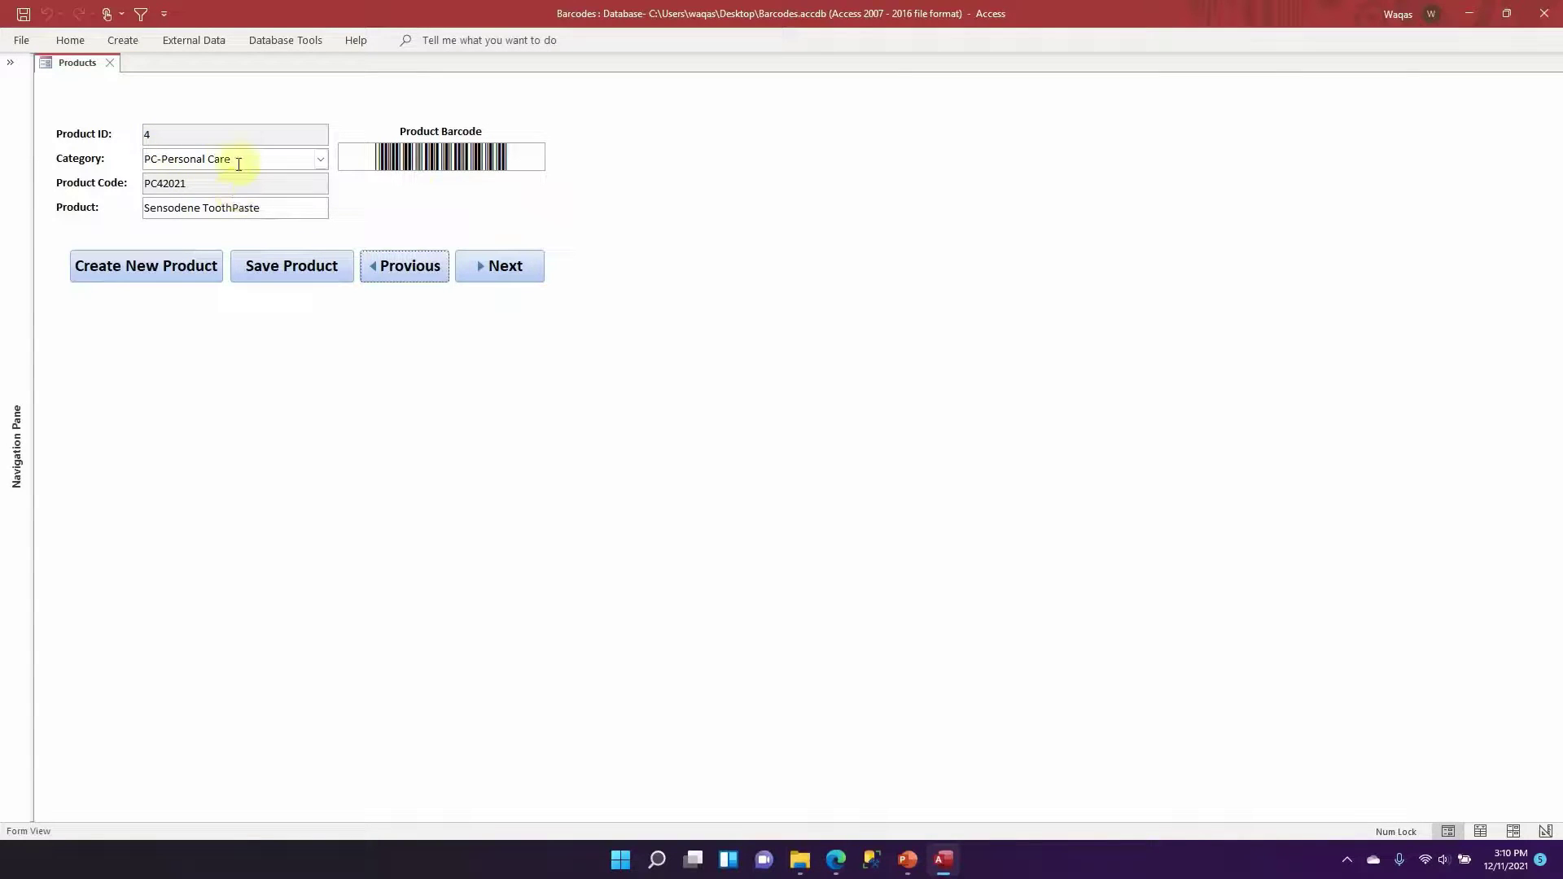
click(314, 266)
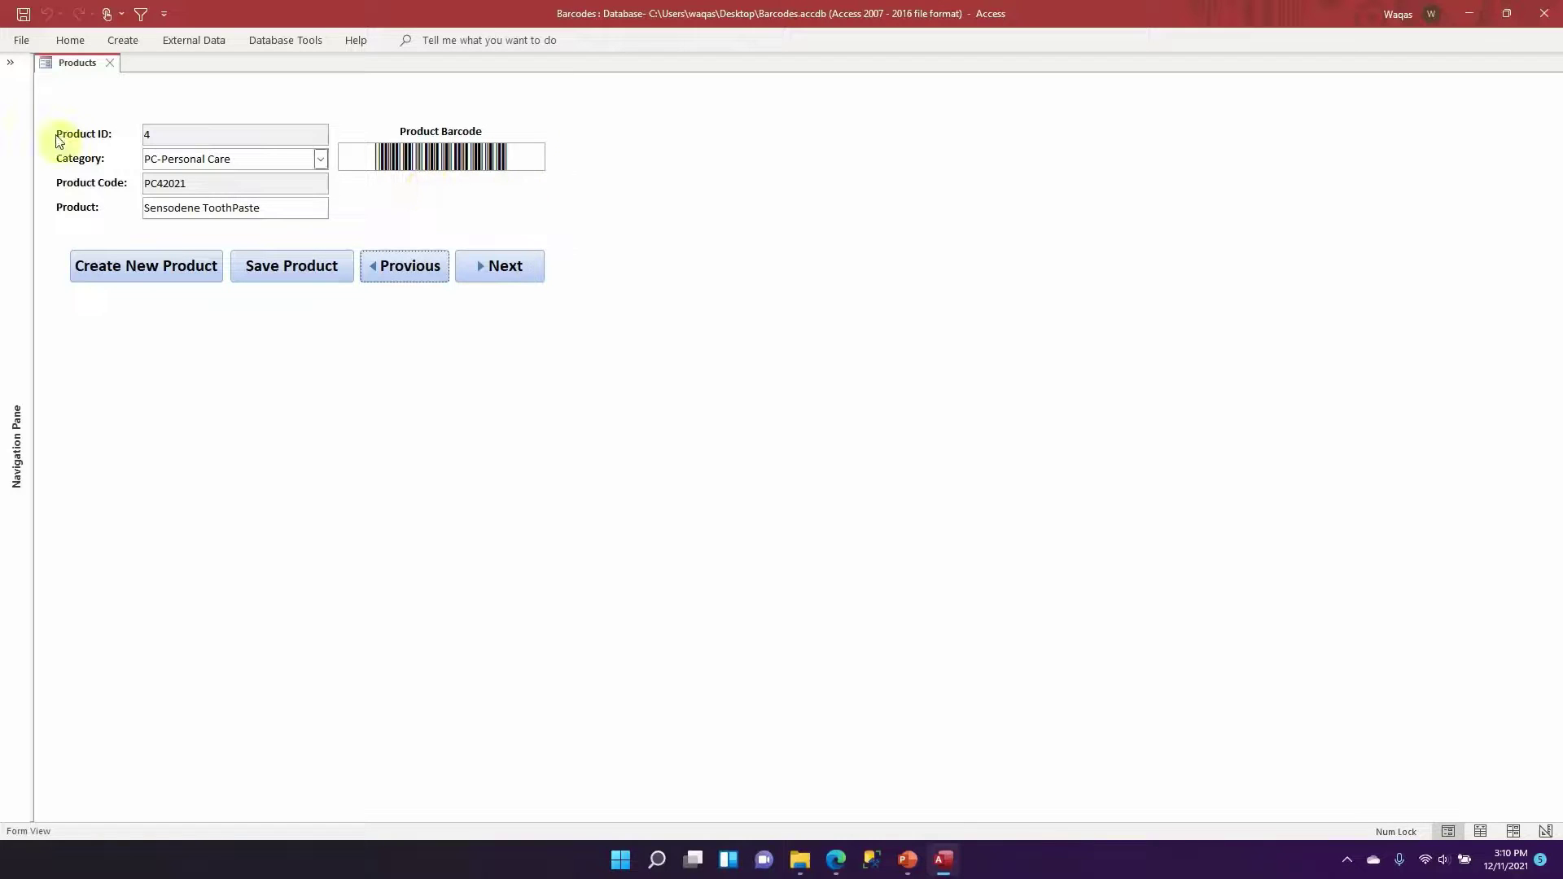
Start the Label Wizard for the Products table, keeping label size 5160 and the light Arial font at size 8
click(11, 63)
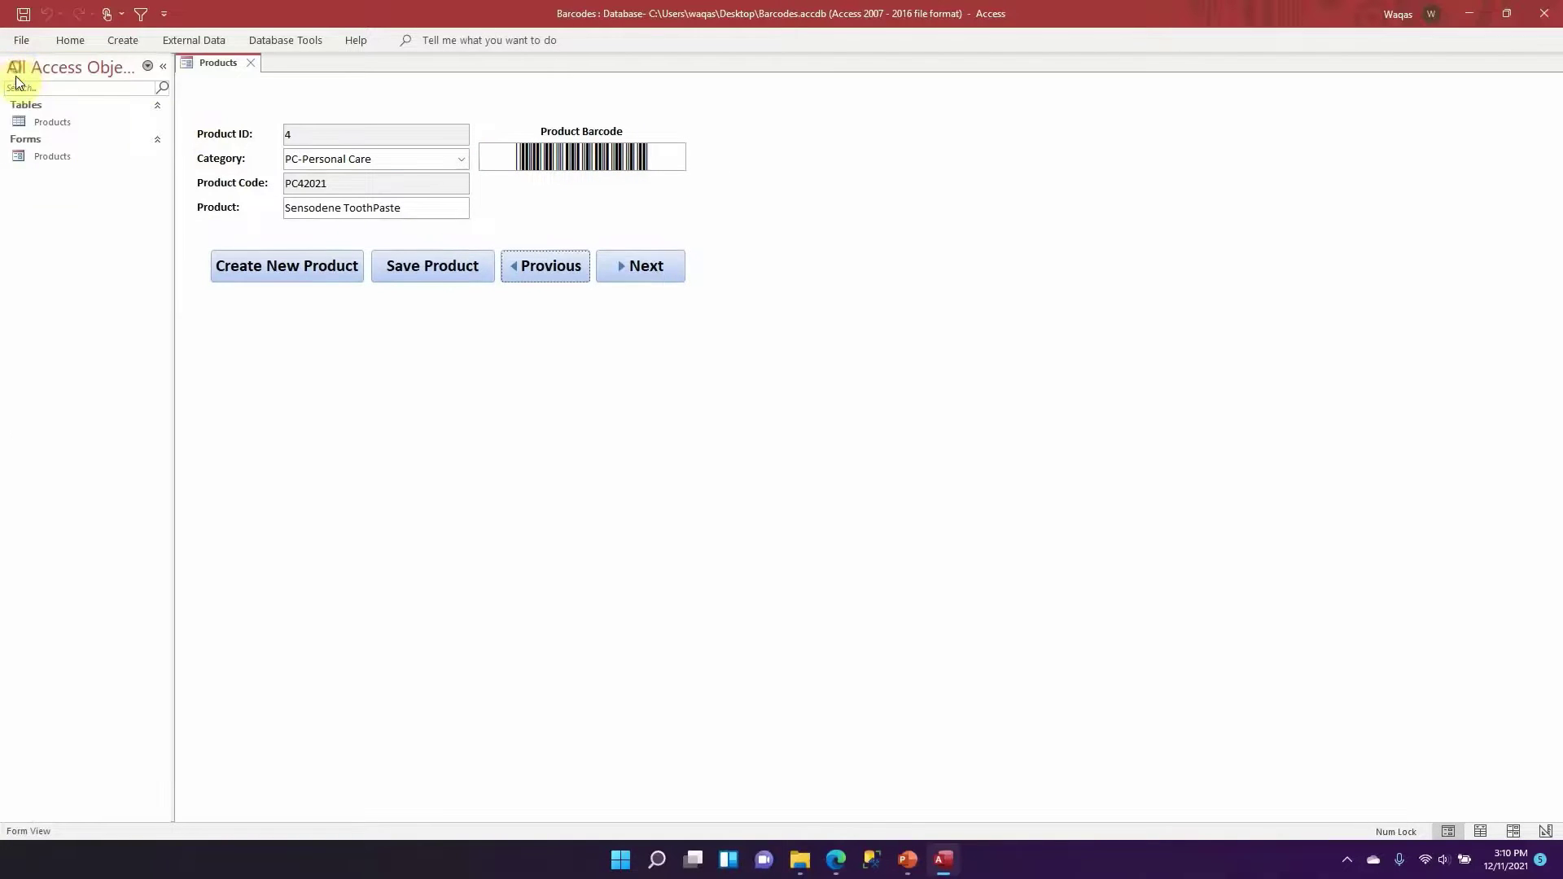
click(75, 120)
click(123, 43)
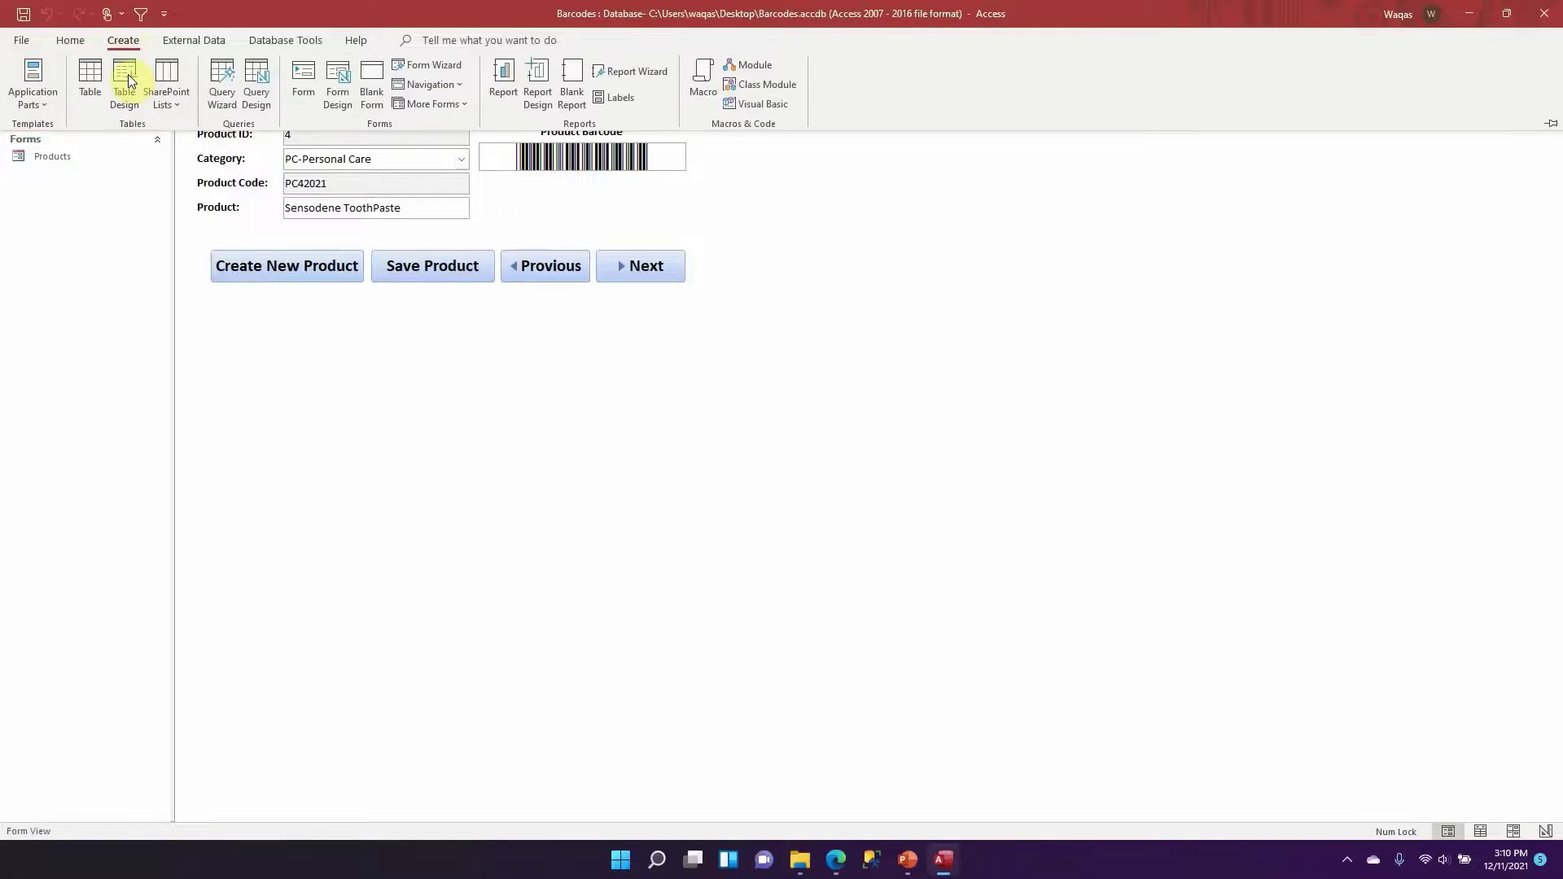
click(616, 98)
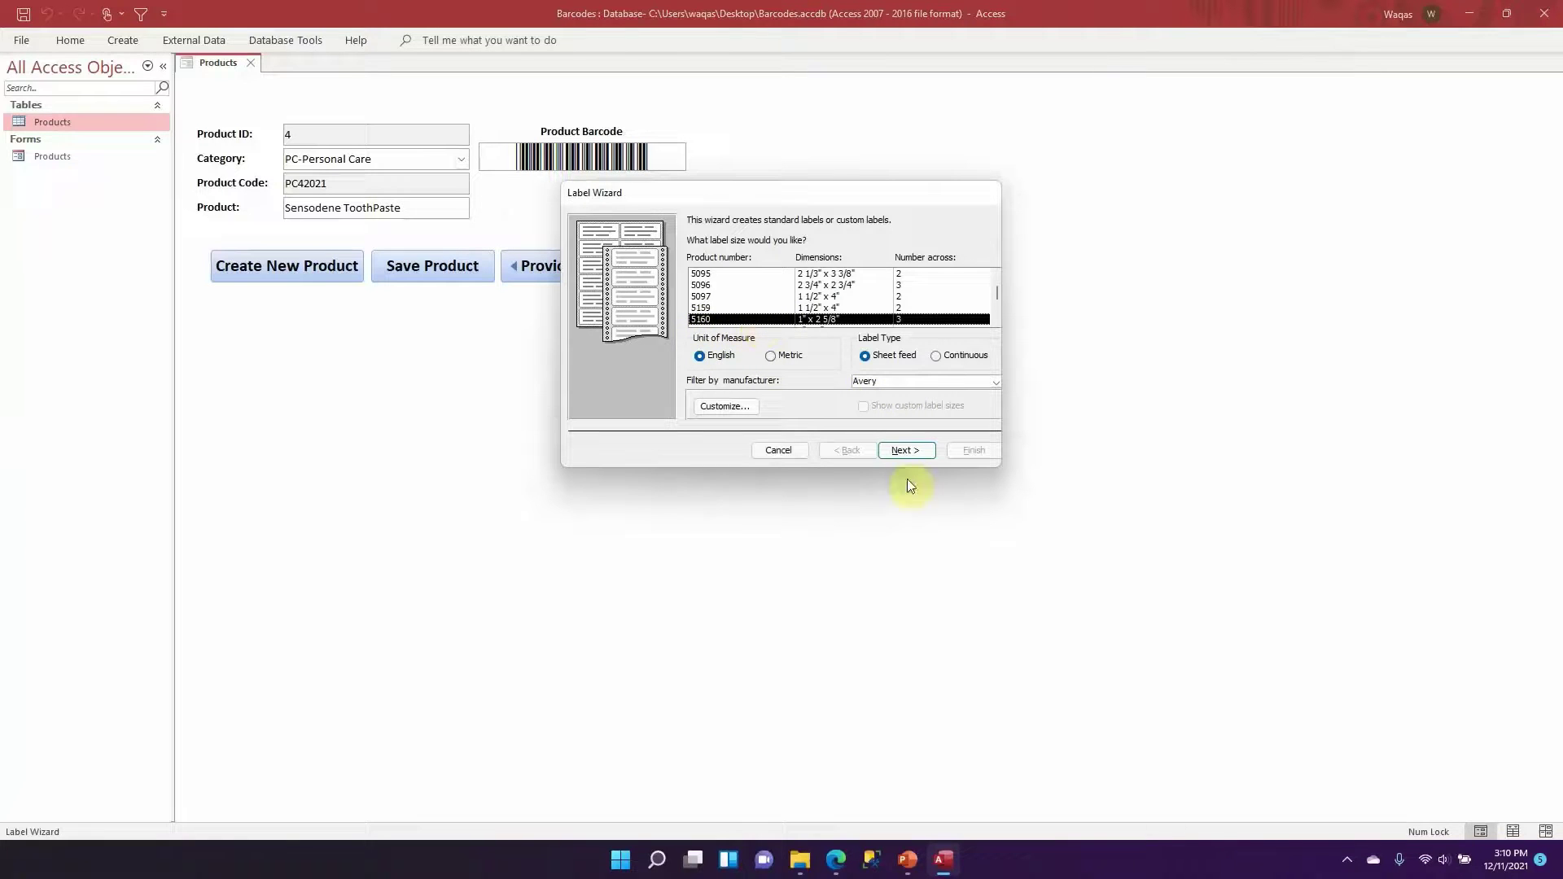
click(911, 450)
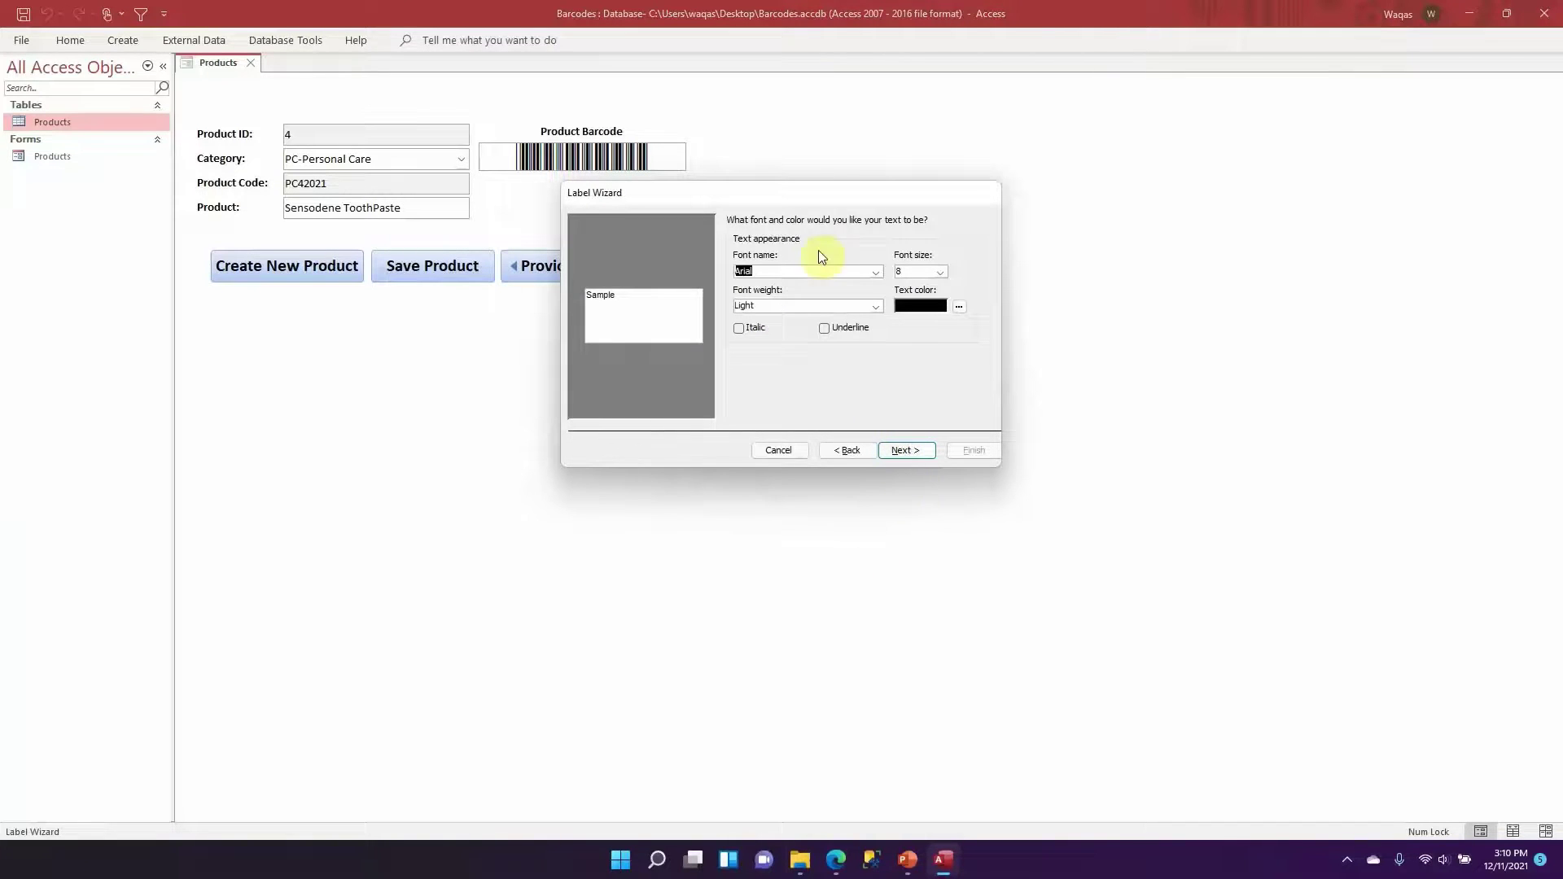
click(905, 450)
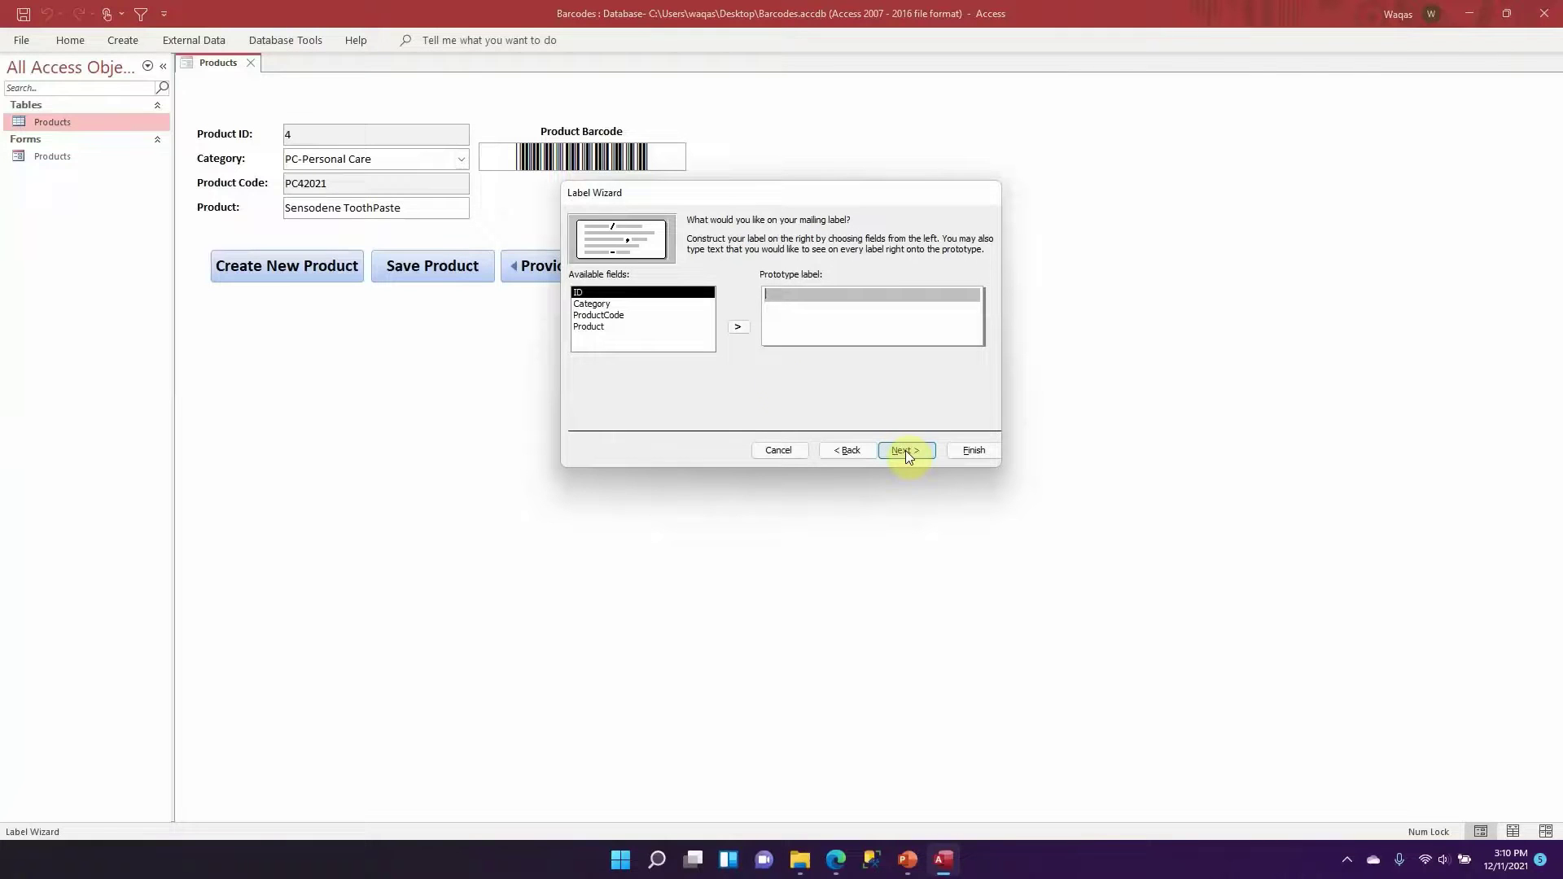
Place the ID, ProductCode and Product fields on separate lines of the prototype label, and sort the labels by ID
double_click(610, 292)
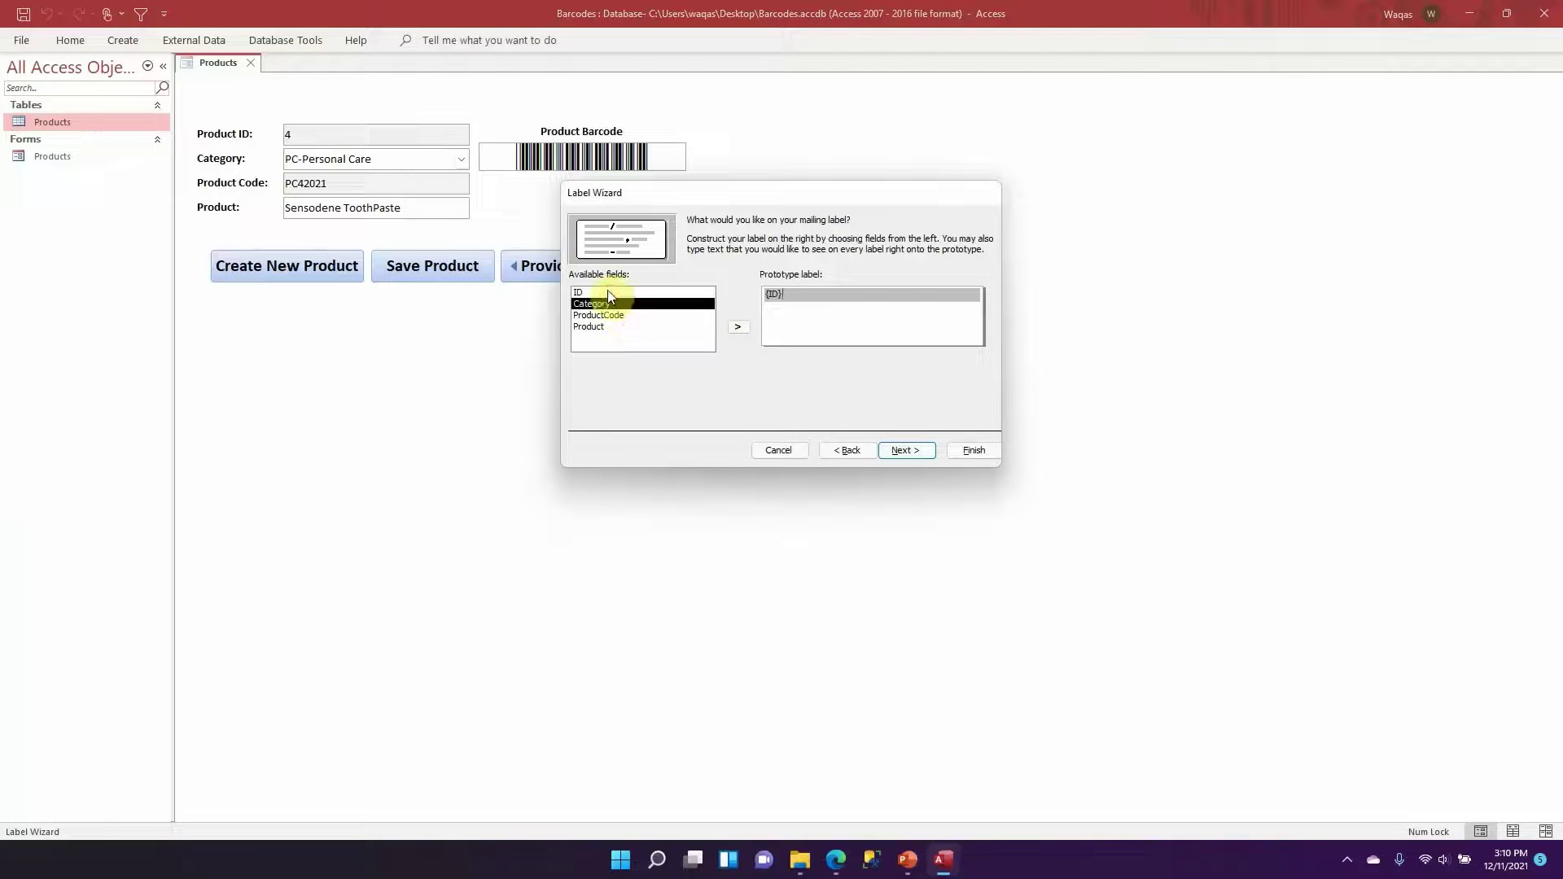
click(800, 305)
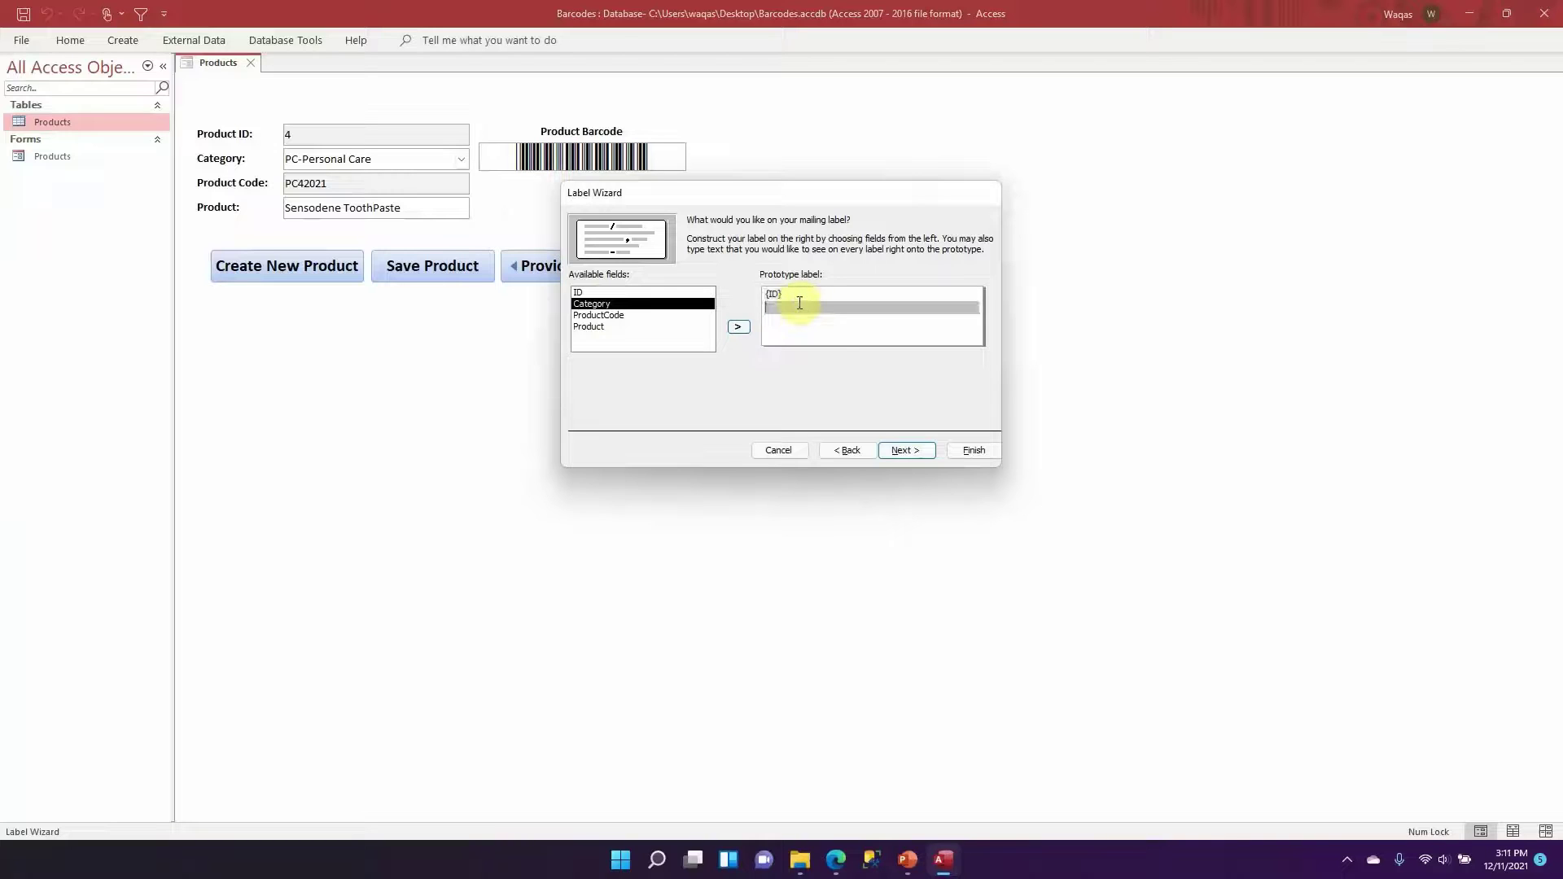
double_click(631, 317)
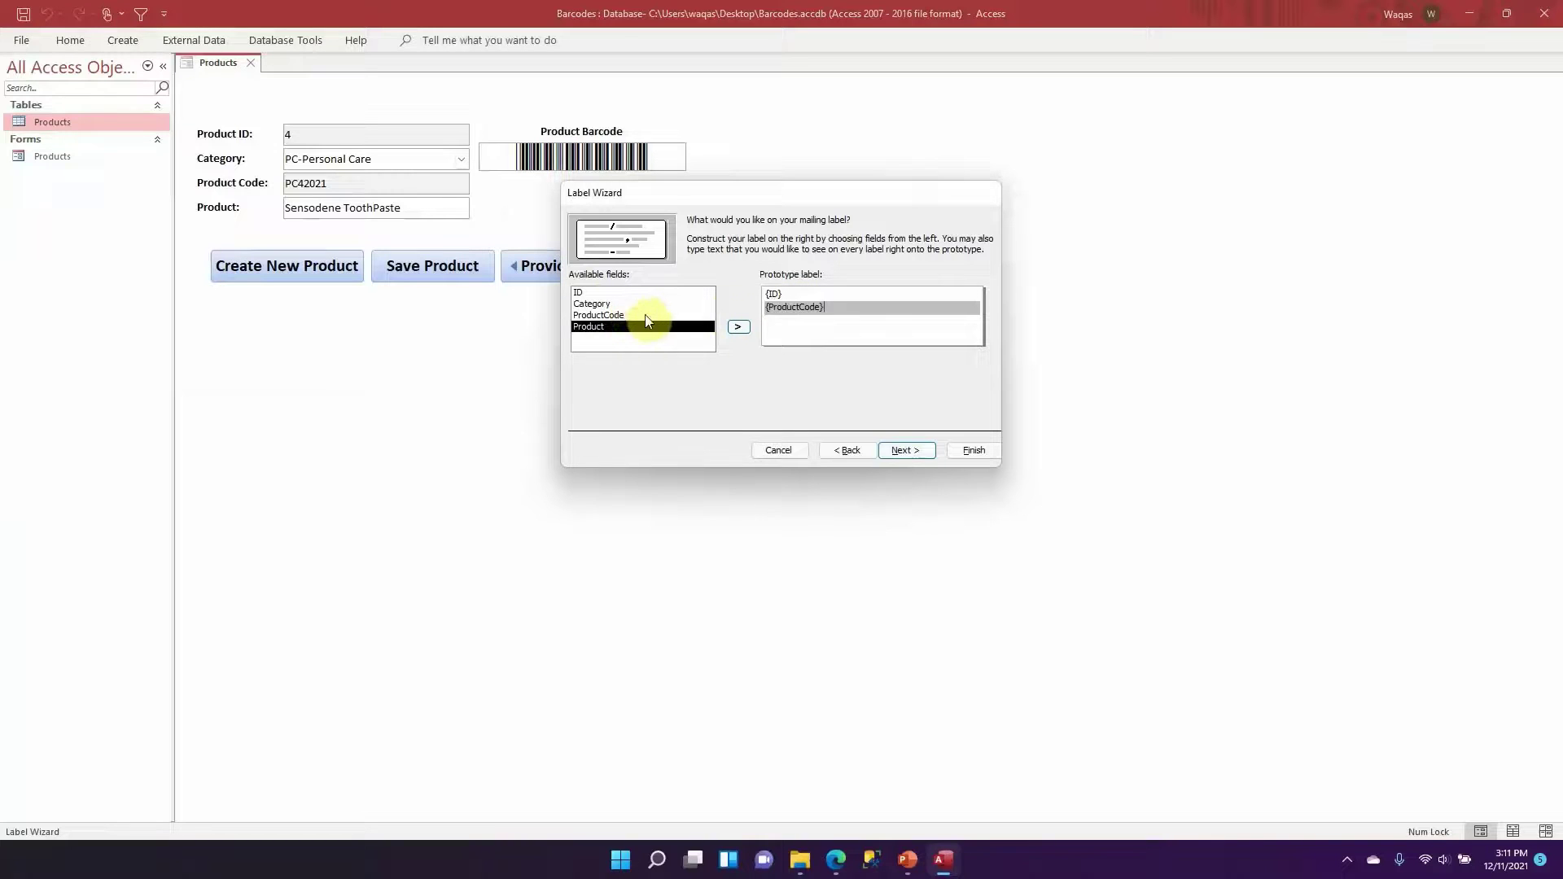
key(Return)
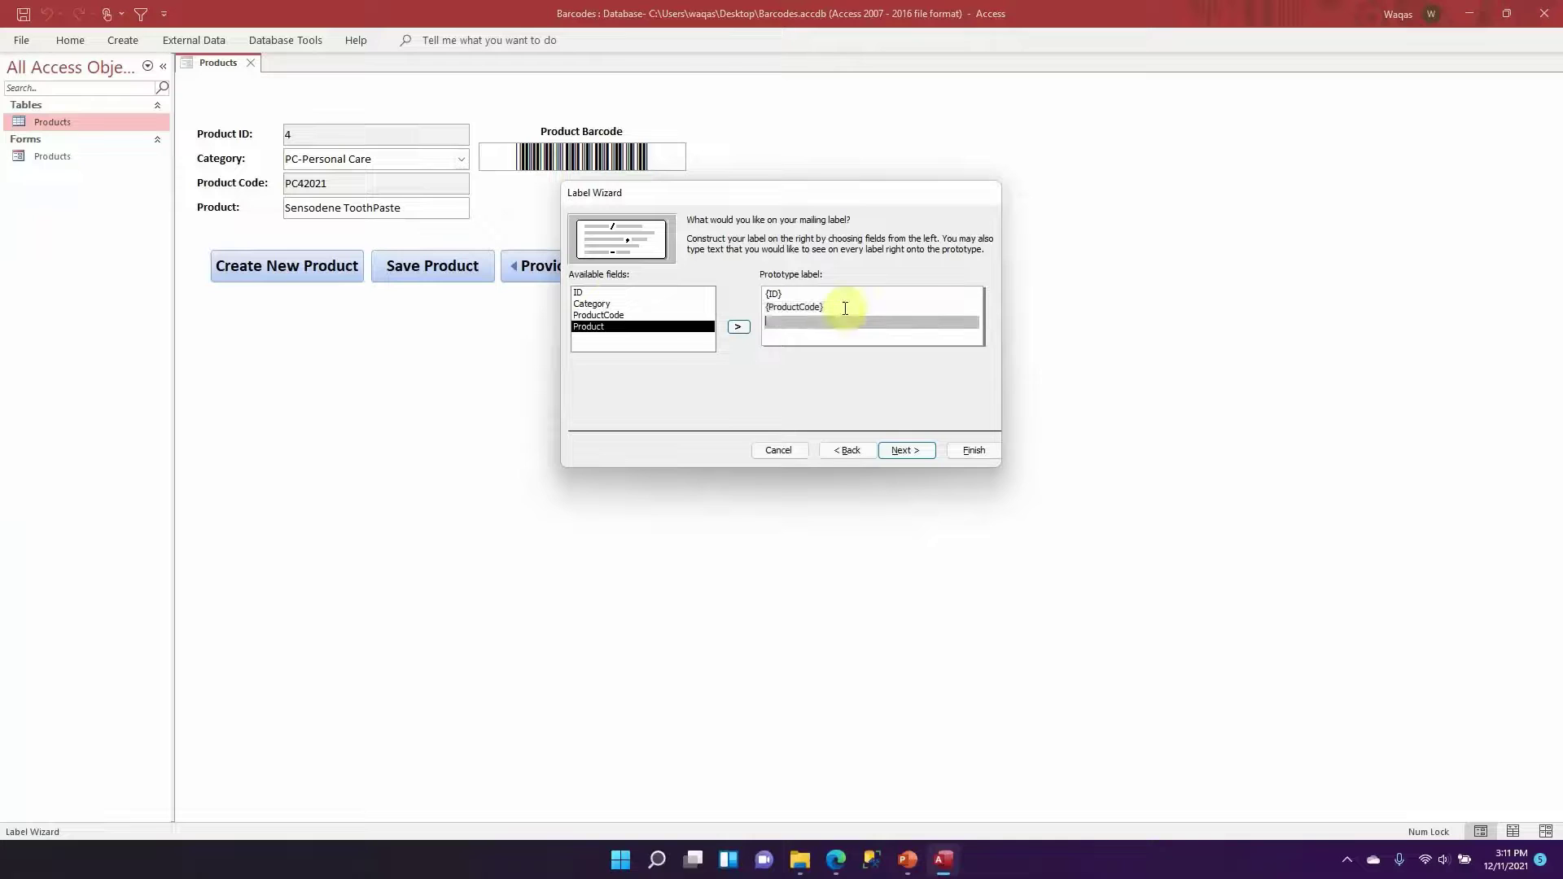
click(598, 327)
double_click(598, 326)
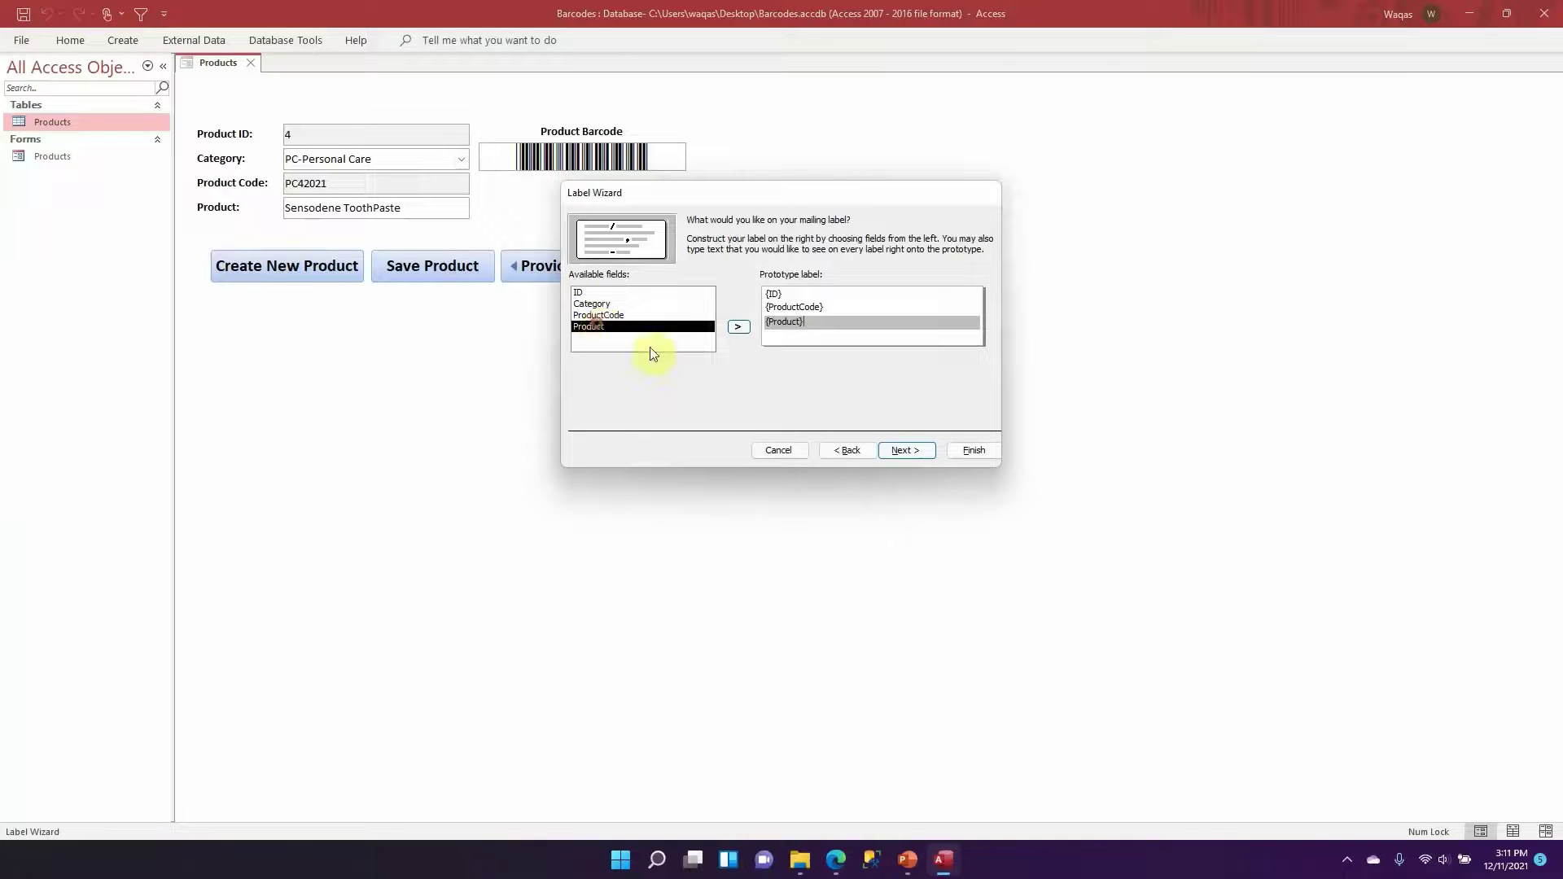
click(906, 451)
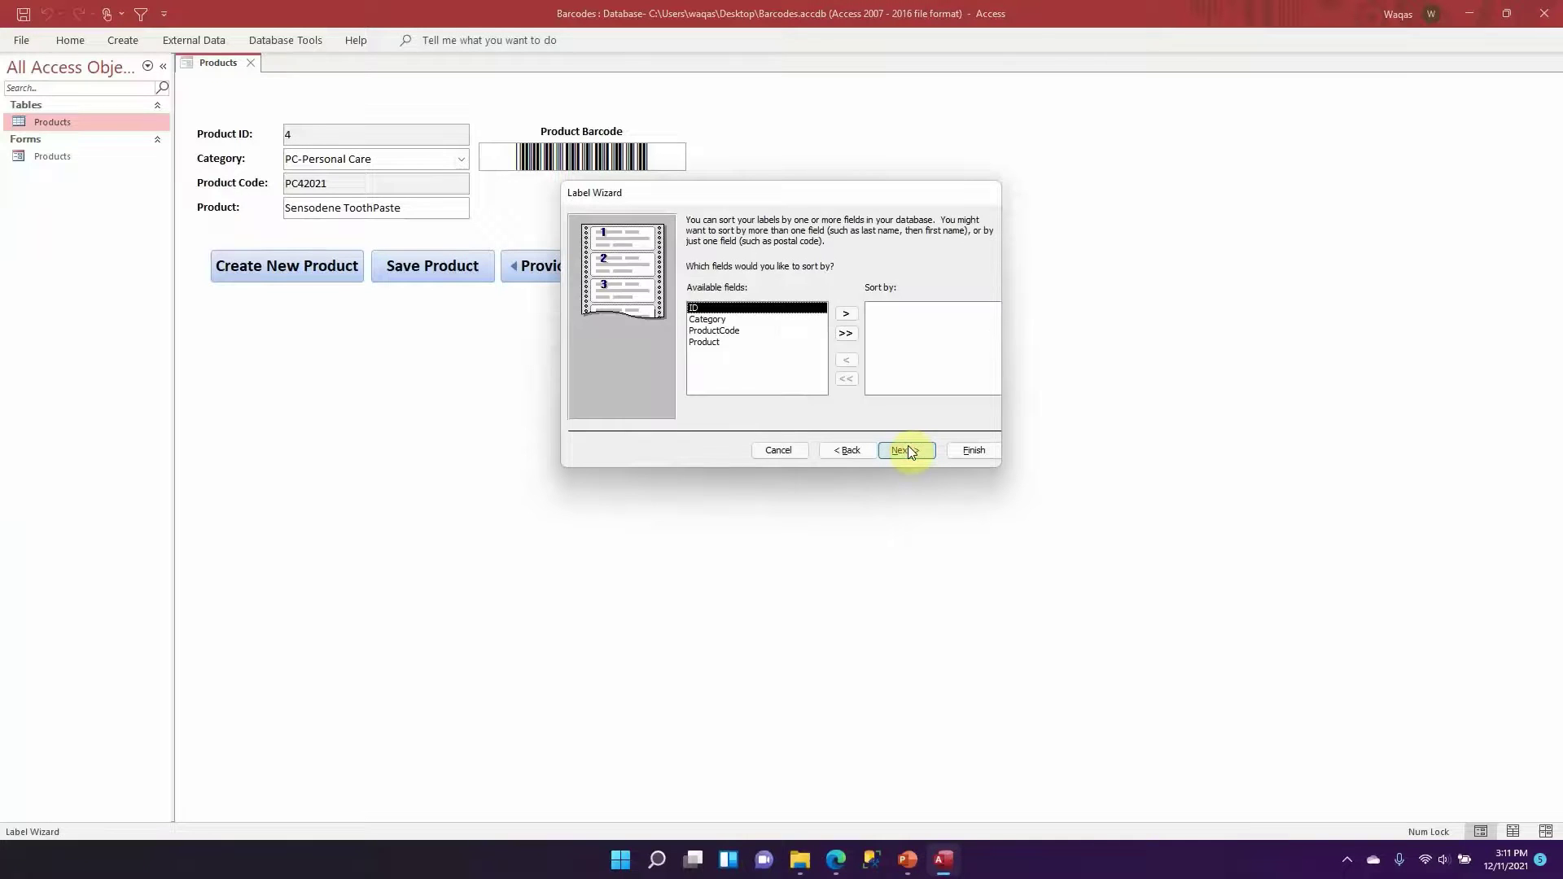
click(846, 314)
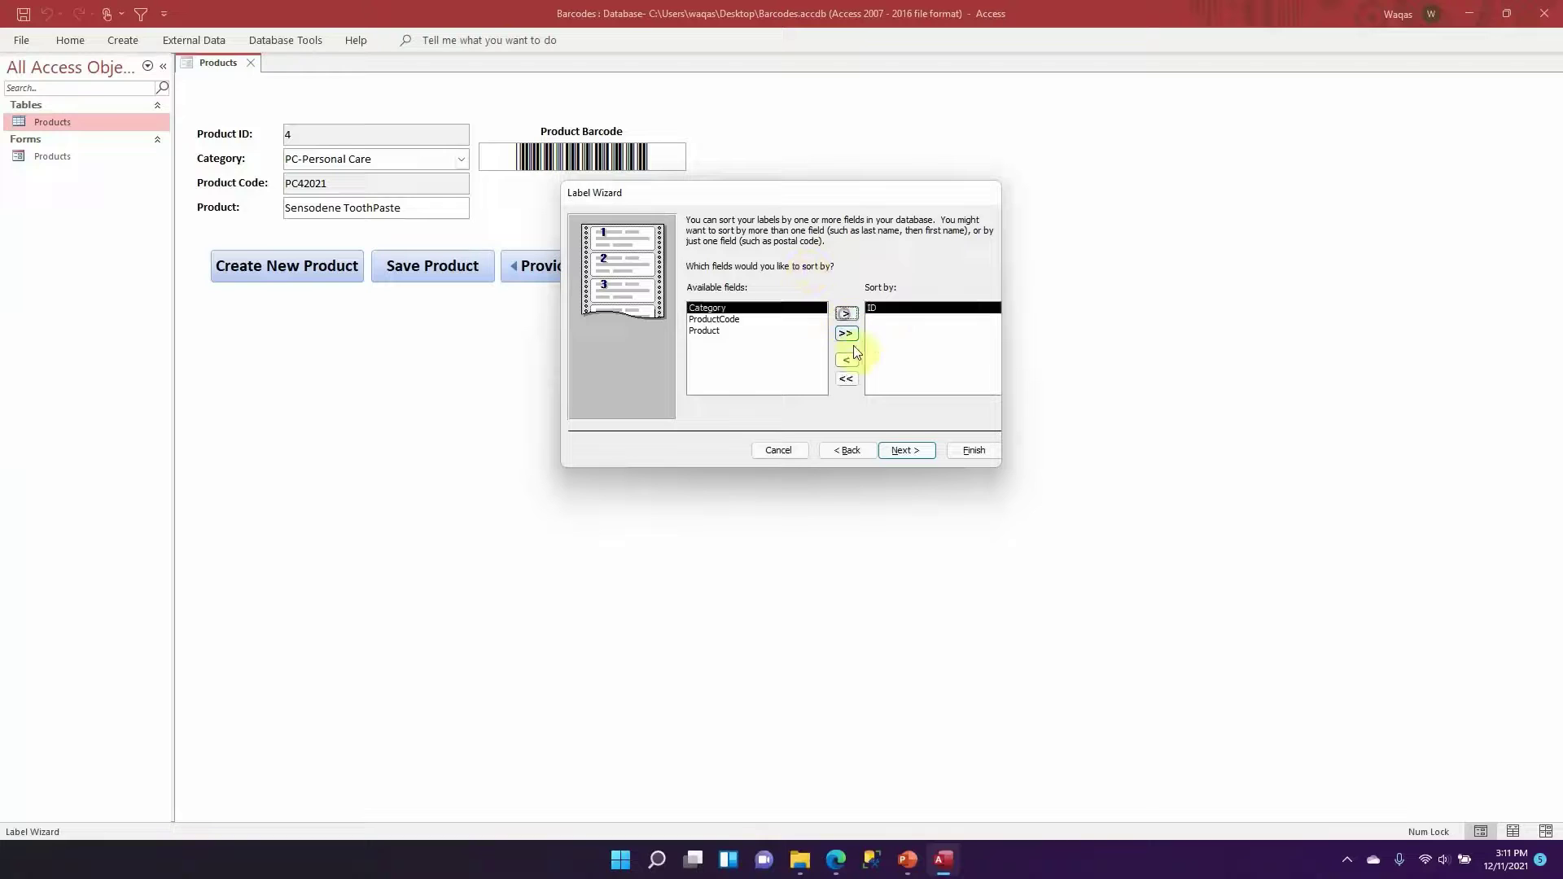
Name the label report LabelsProducts and finish the wizard to see the labels as they will look printed
click(903, 451)
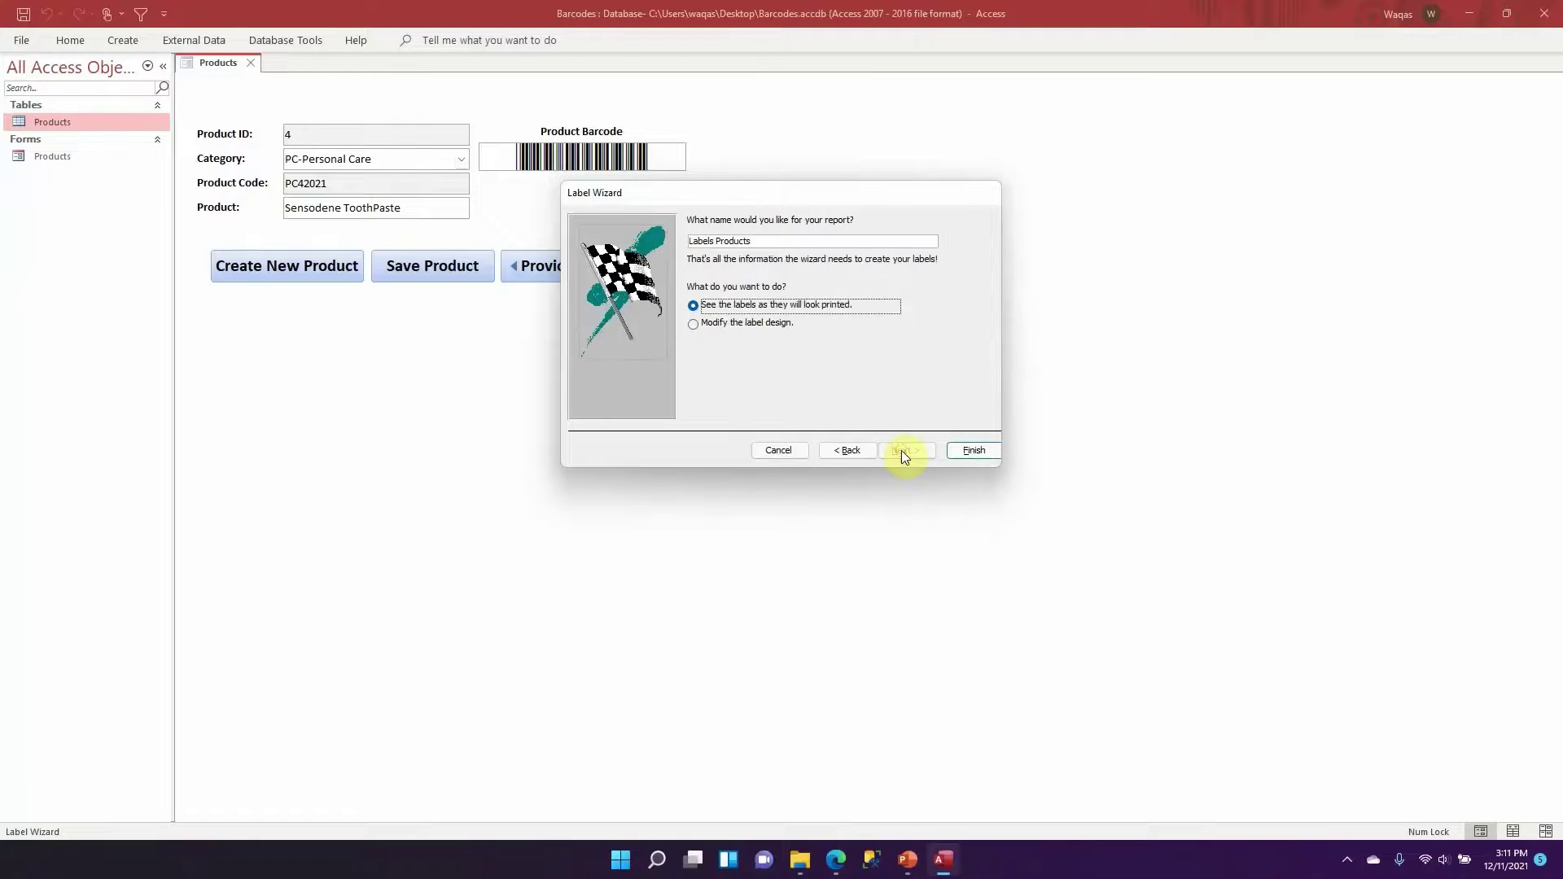
click(718, 241)
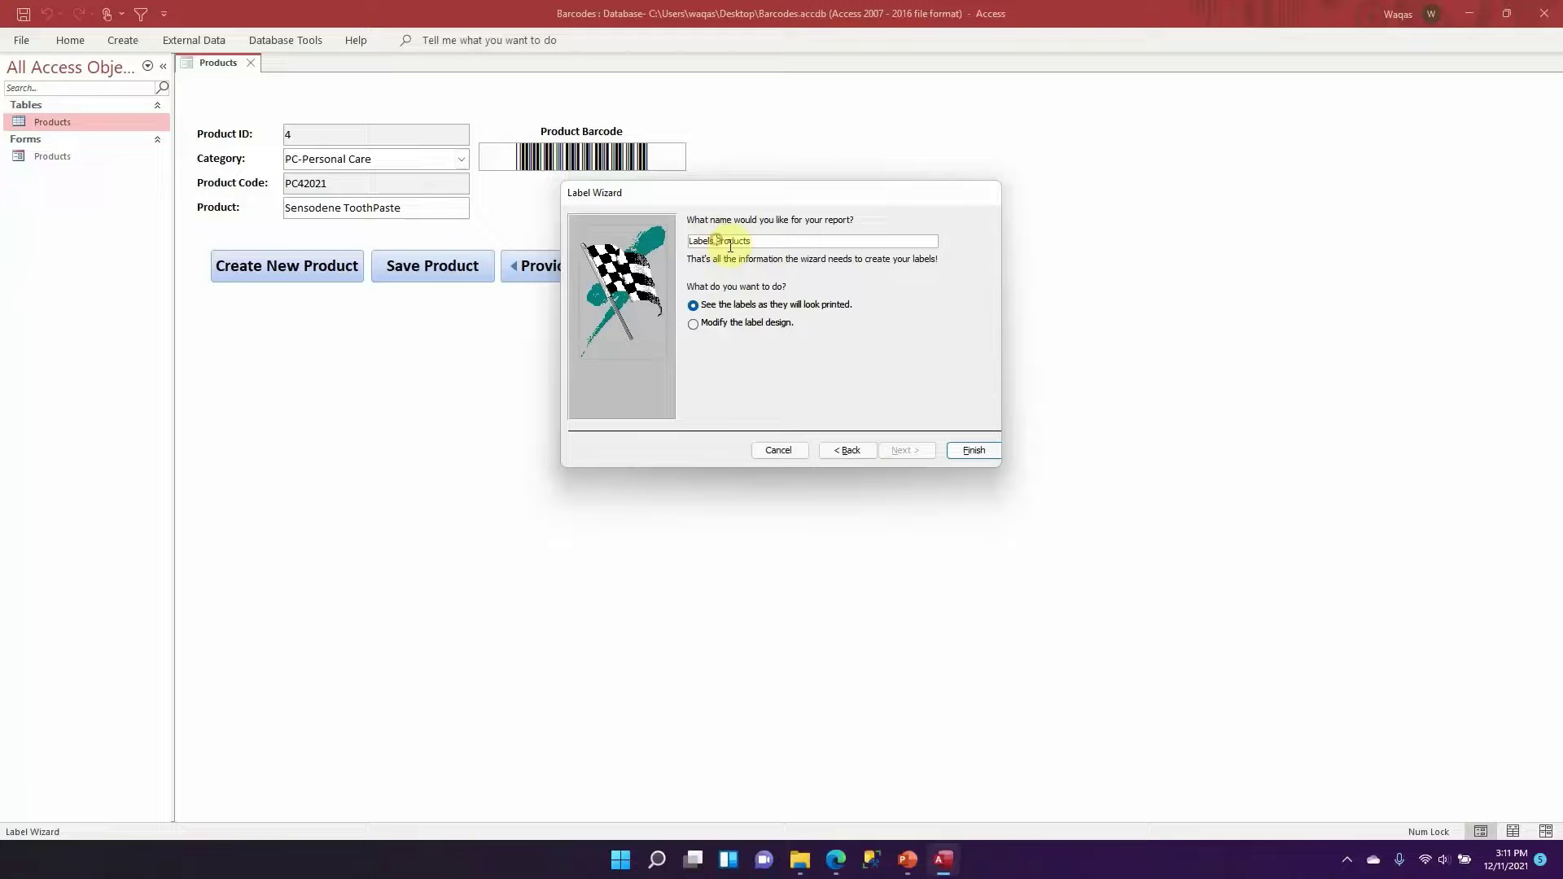
key(BackSpace)
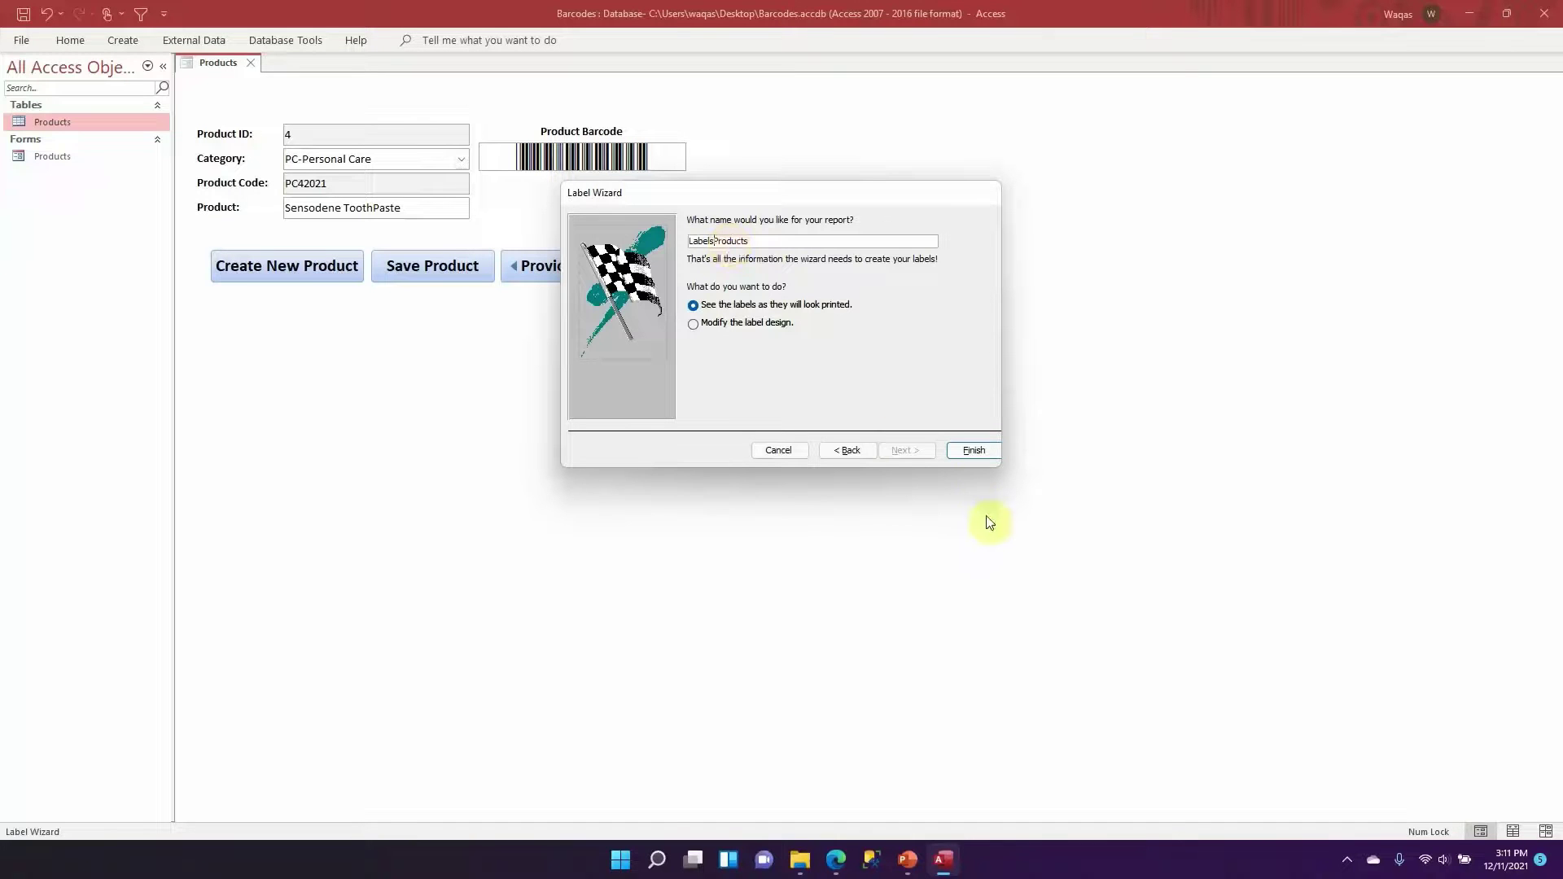
click(974, 450)
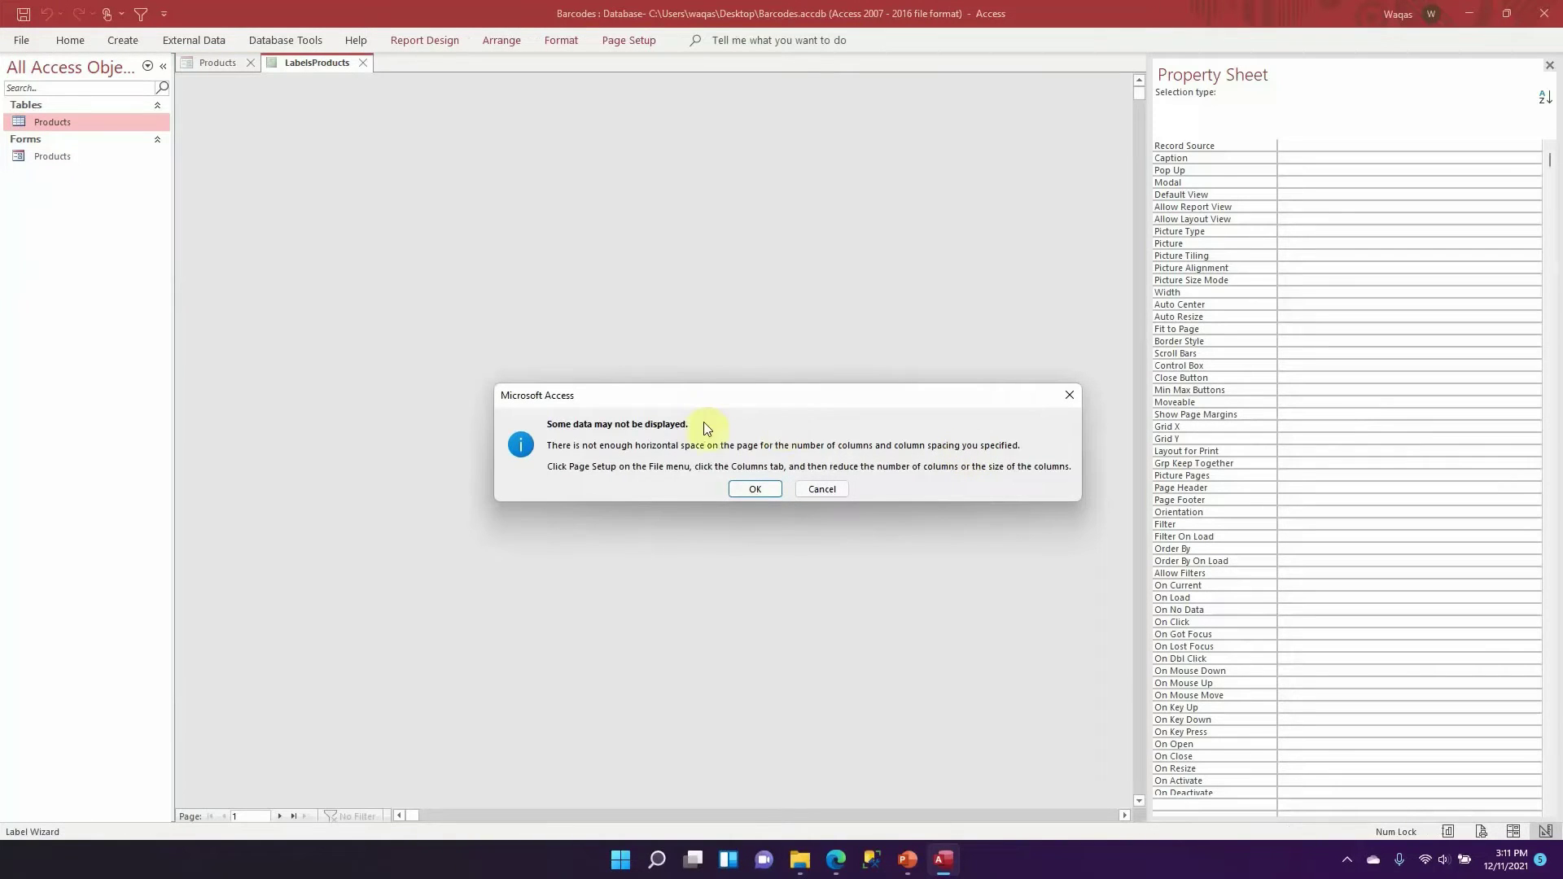
click(755, 489)
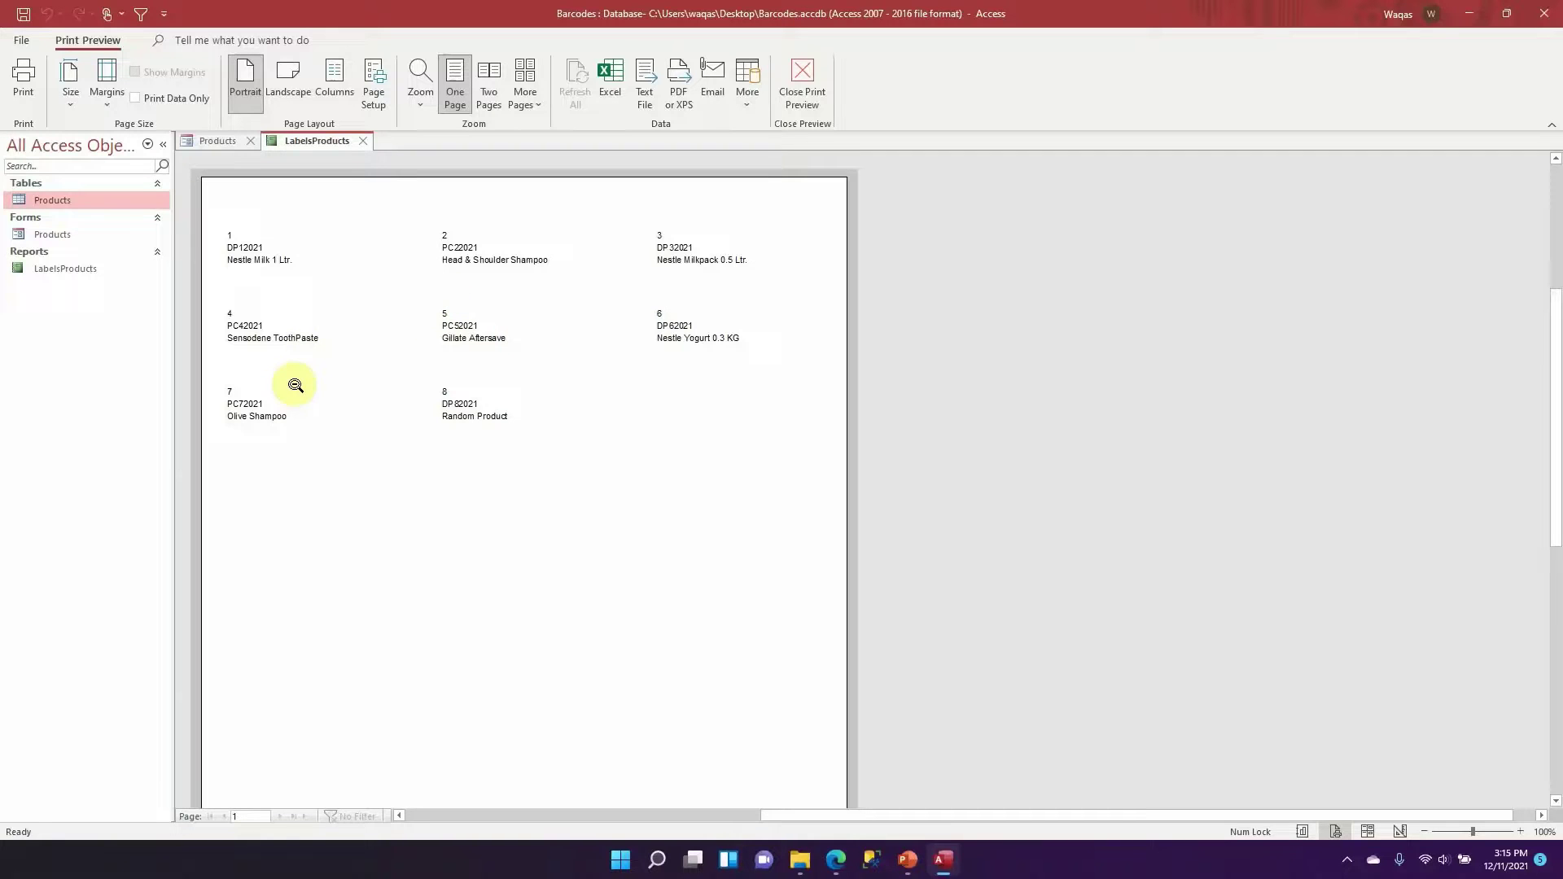
In the report's Design View, shrink the ID text box to about 0.08 cm wide and set its Visible property to No
right_click(362, 233)
click(412, 286)
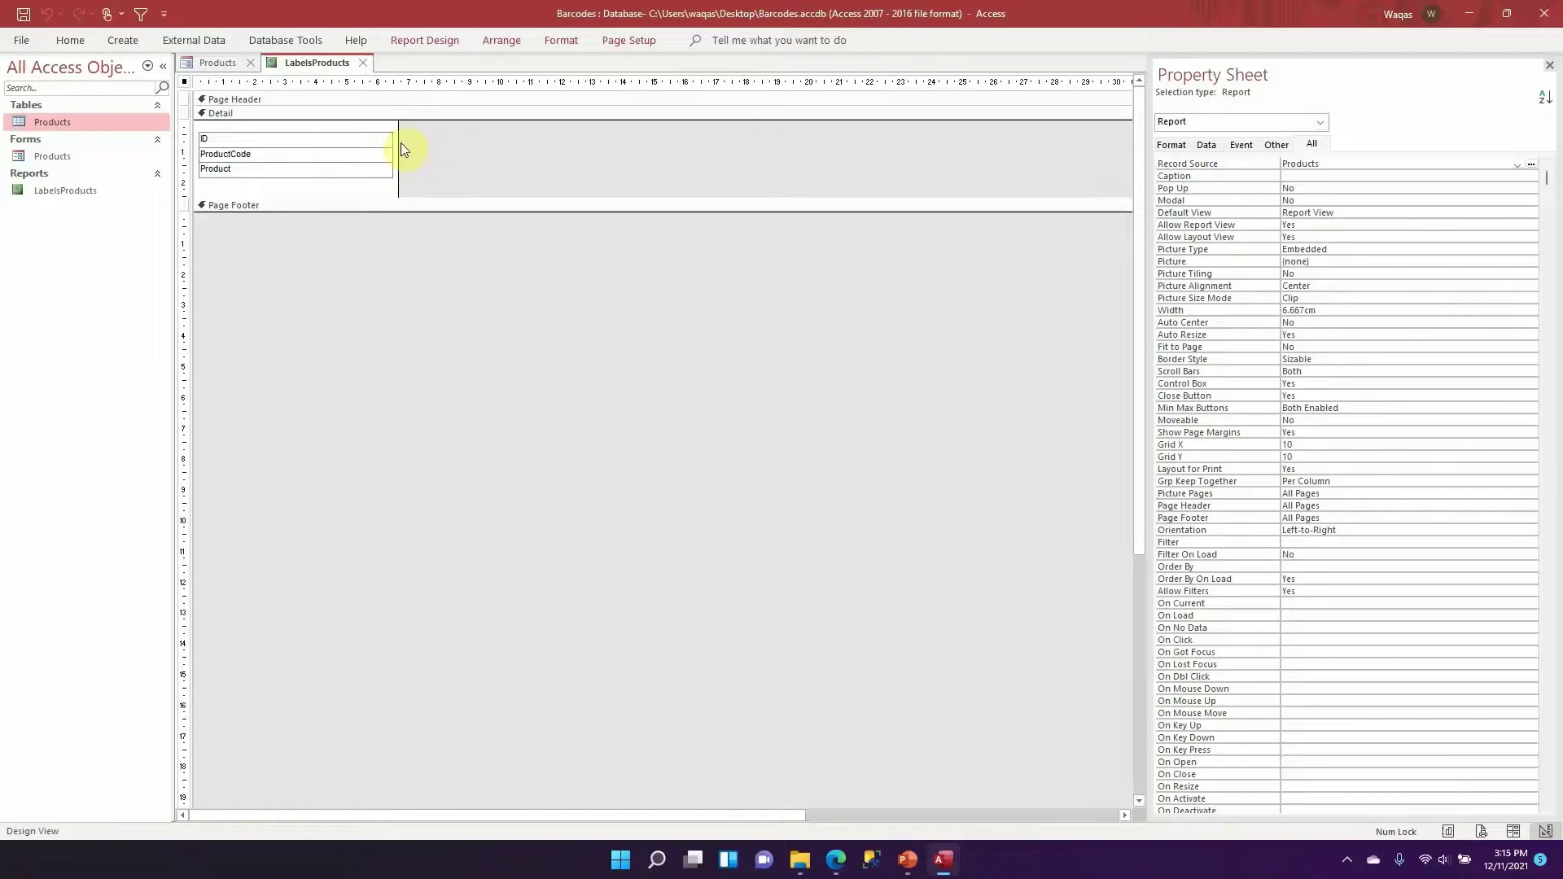
click(345, 137)
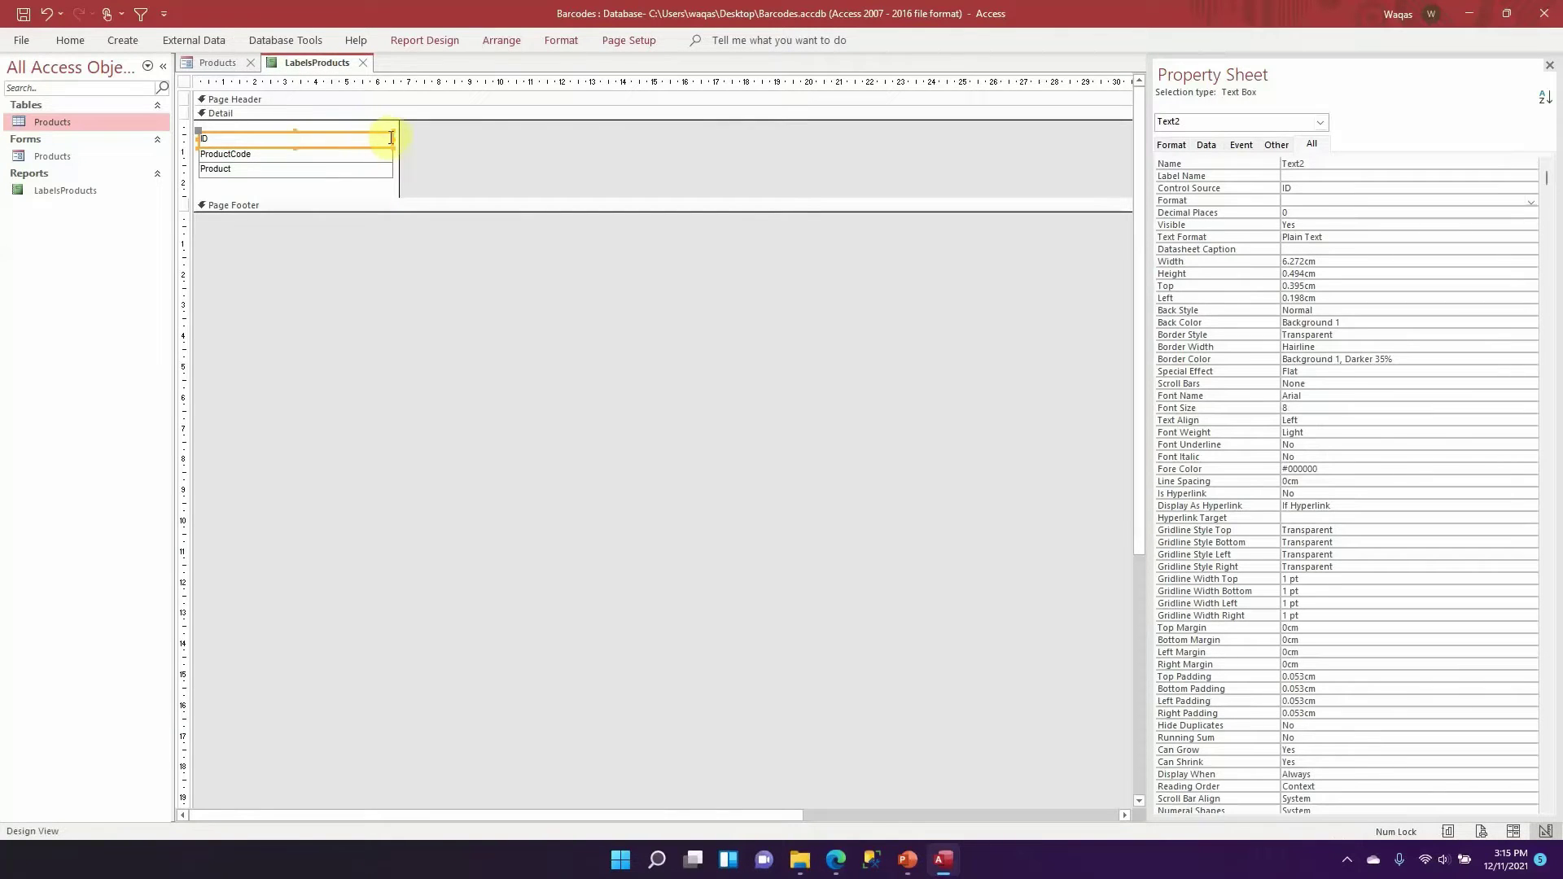
drag(394, 138, 201, 136)
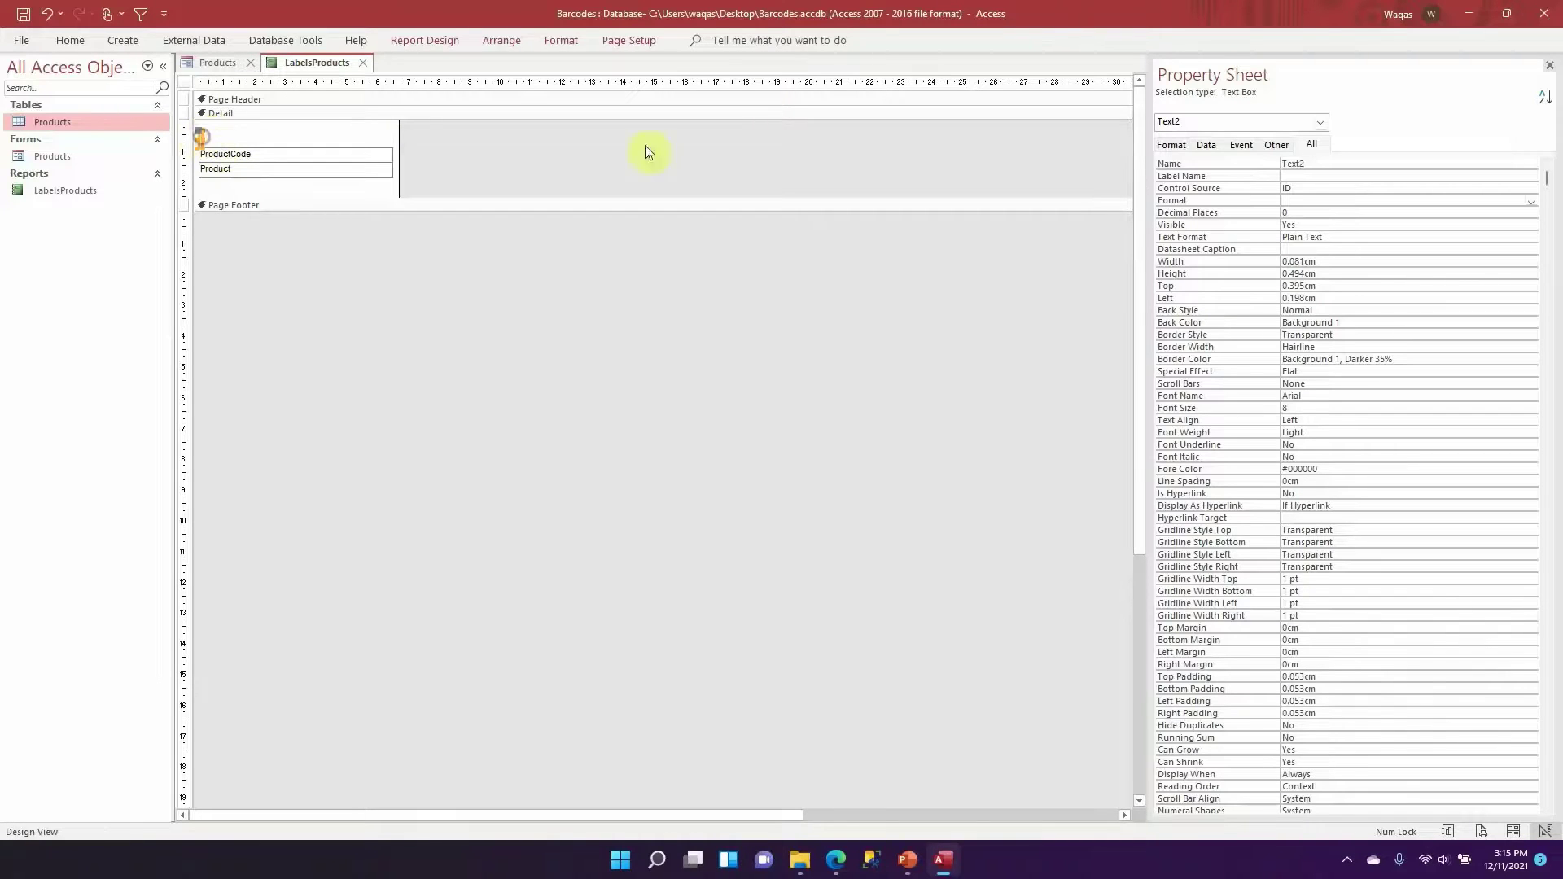
click(1170, 144)
double_click(1315, 192)
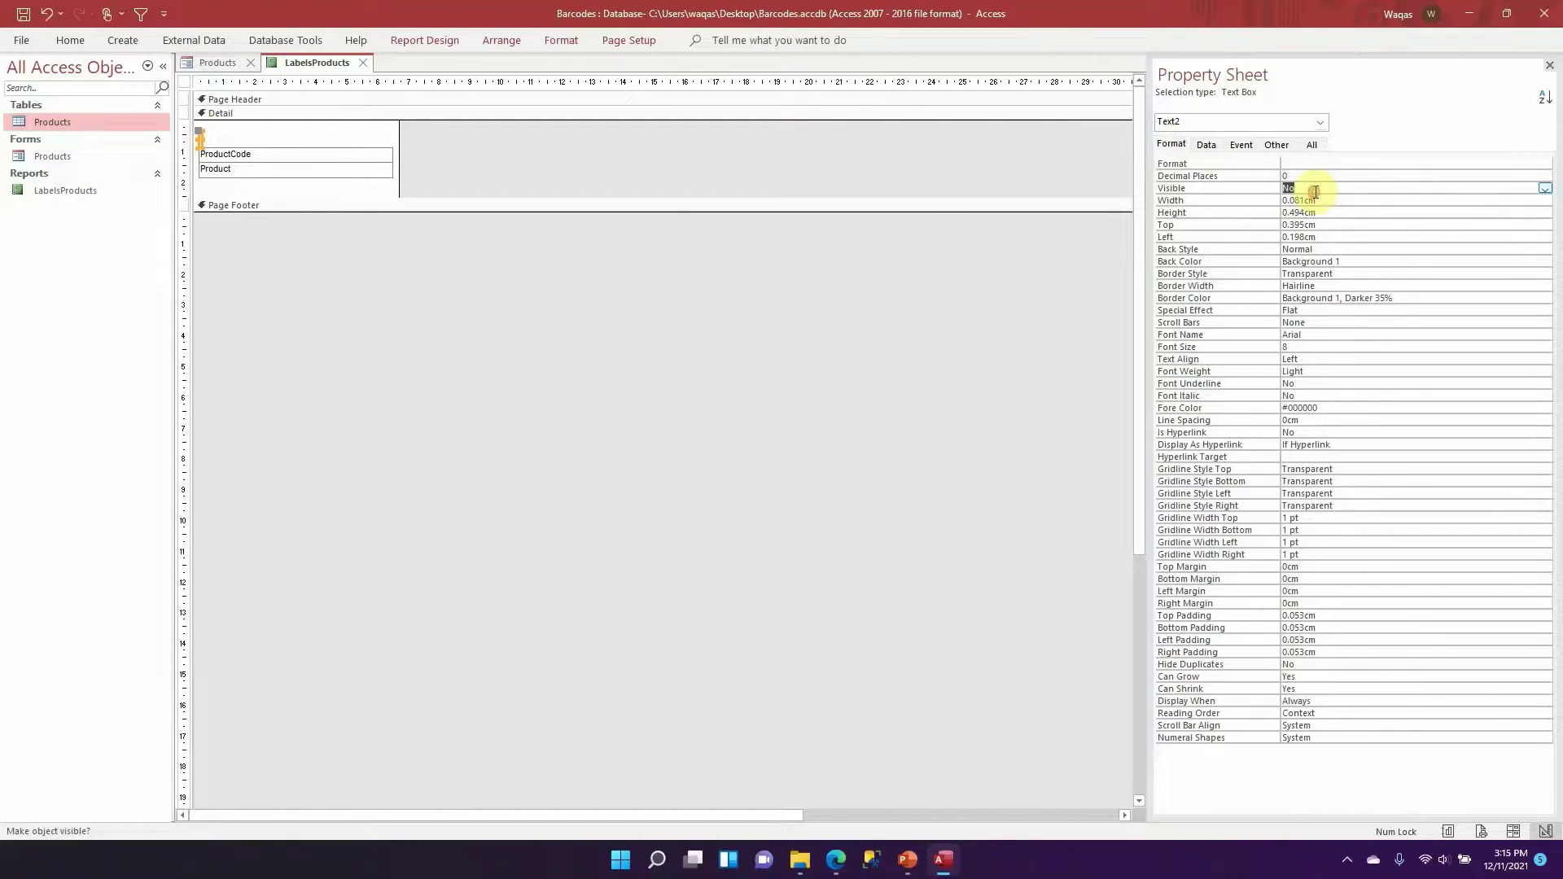
Move the Product text box down to the lower edge of the Detail section and increase the ProductCode box's height to about 1.13 cm
click(329, 171)
drag(329, 173, 331, 192)
click(322, 158)
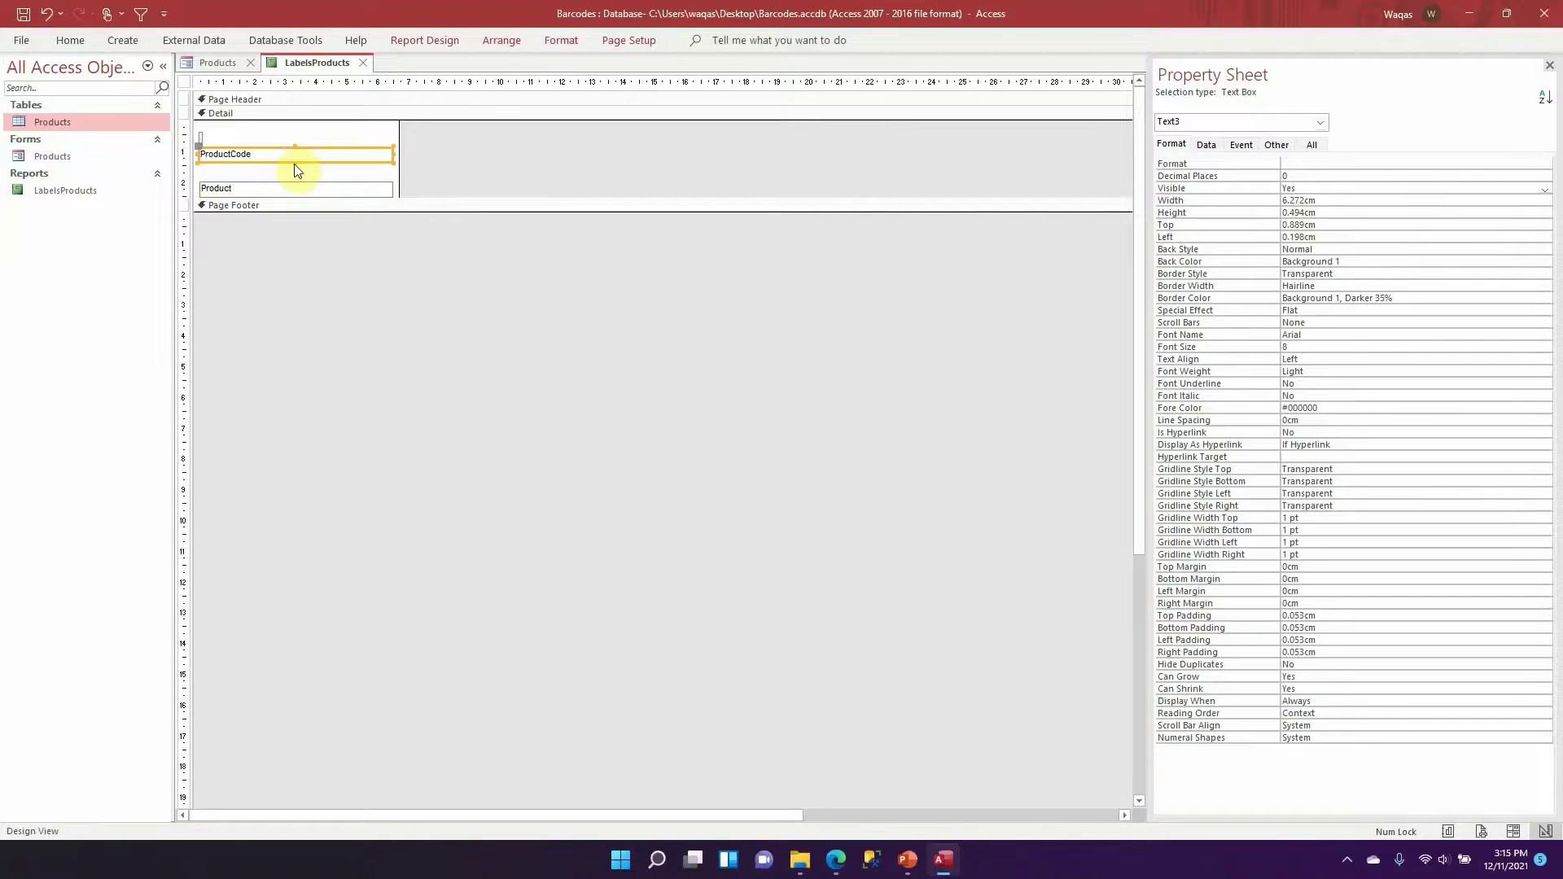
drag(293, 160, 293, 177)
Center the text of the ProductCode and Product text boxes and set their font color to Text 1 black
drag(410, 155, 303, 200)
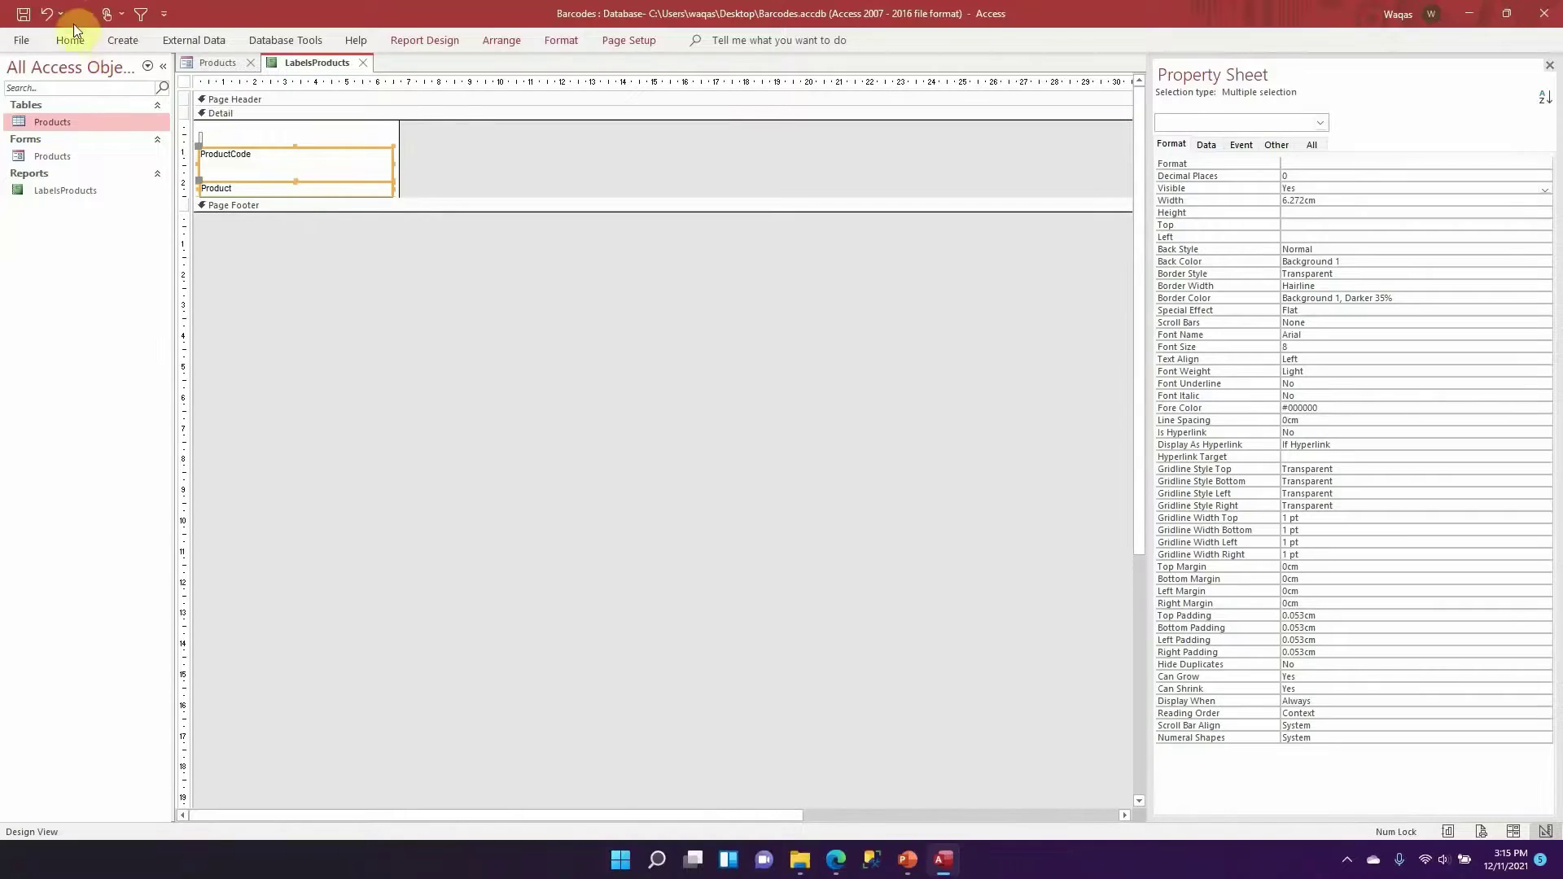
click(70, 40)
click(859, 96)
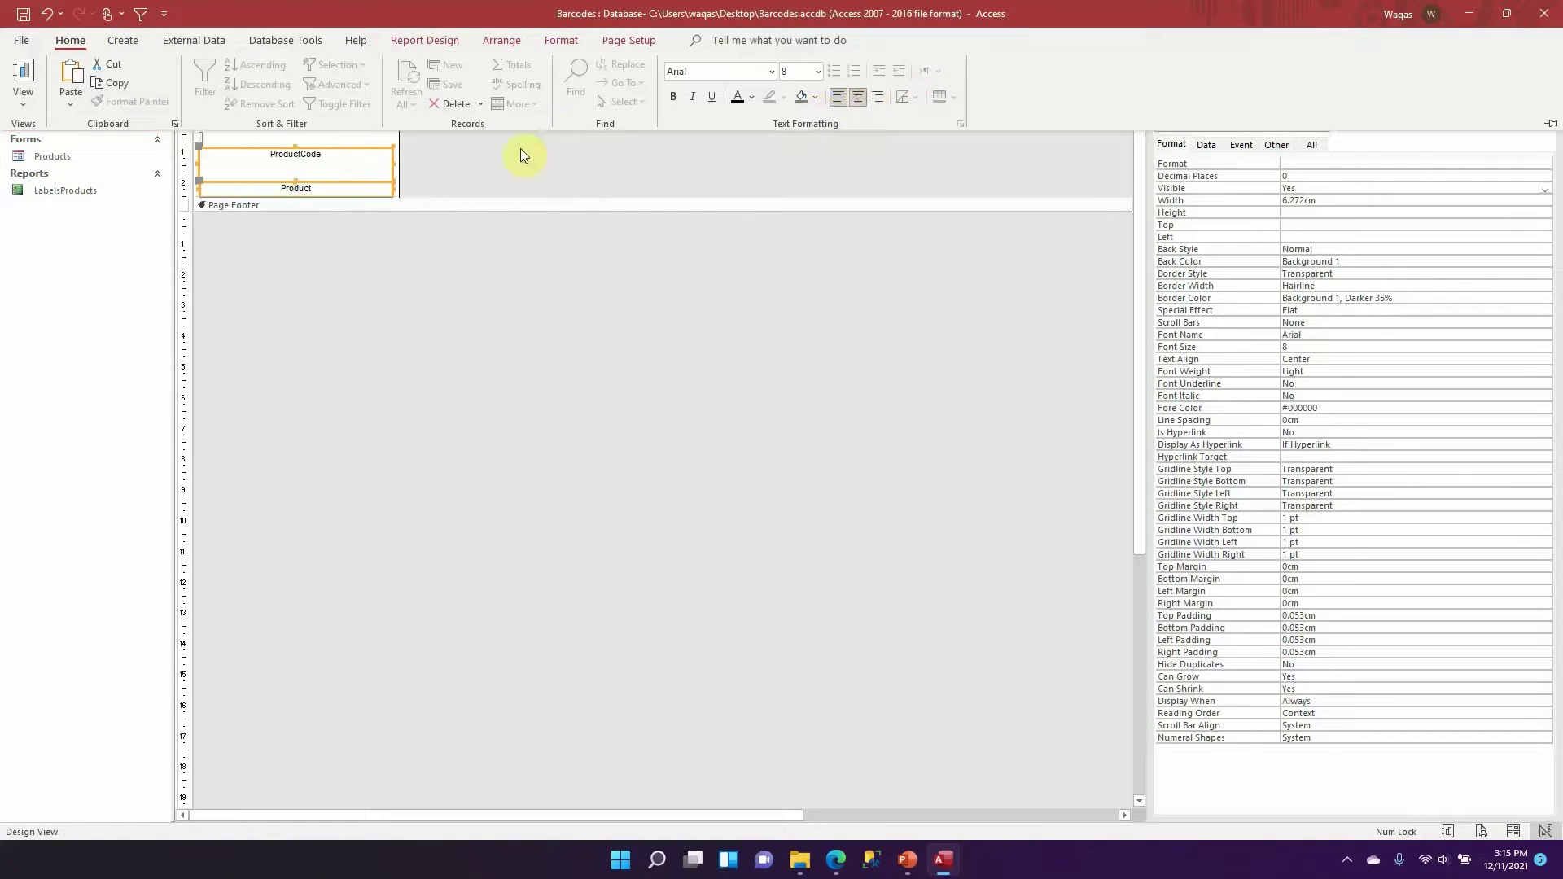
click(751, 103)
click(747, 163)
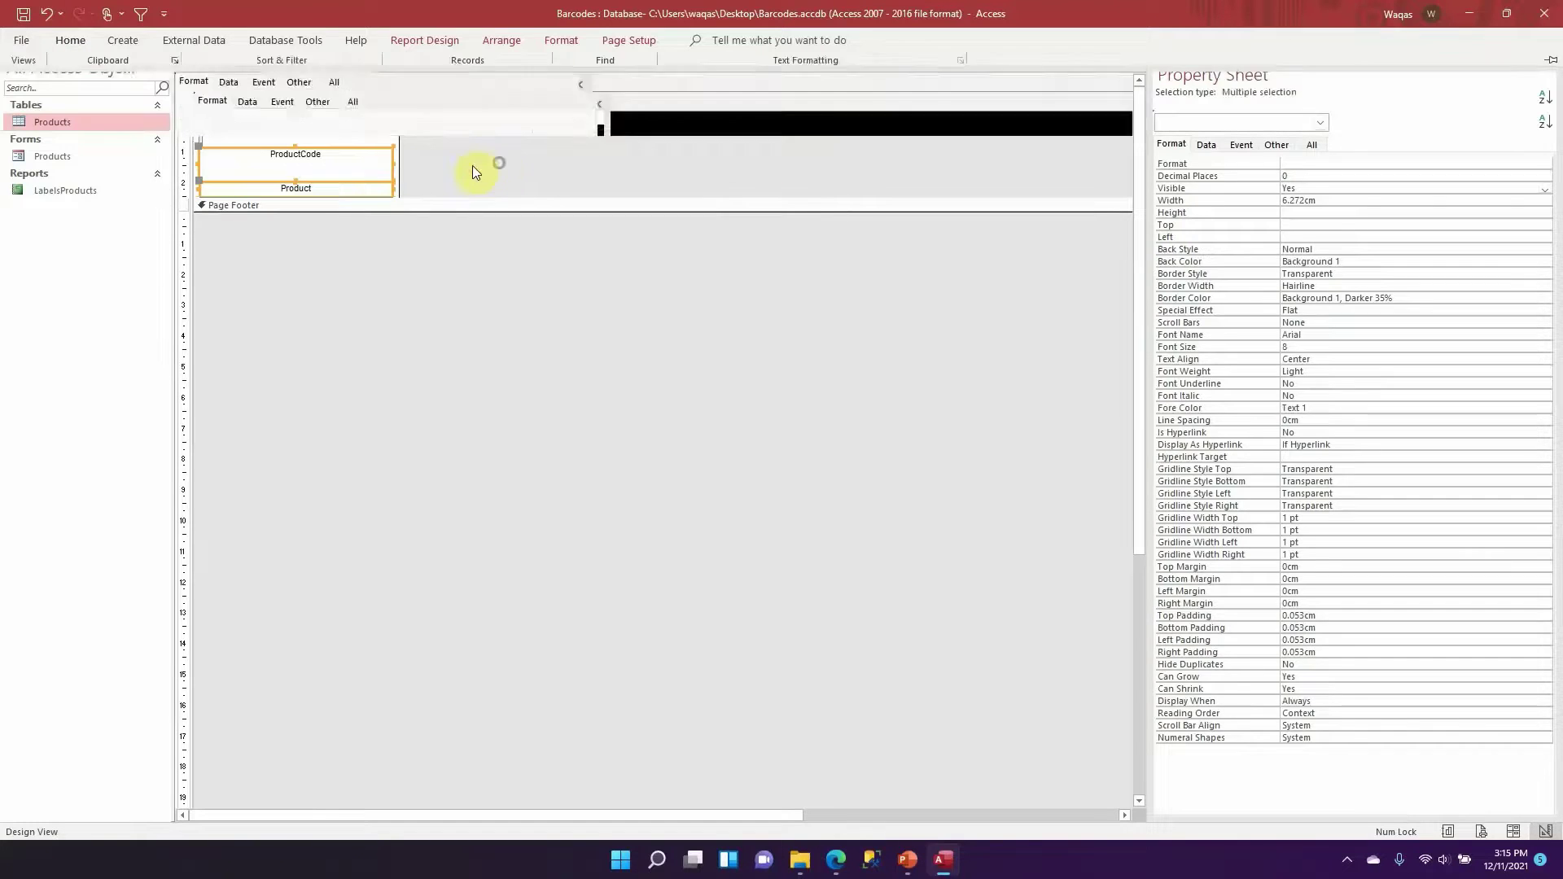
click(472, 165)
Set the ProductCode text box's font to Free 3 of 9, trying size 48 before settling on size 36
click(358, 173)
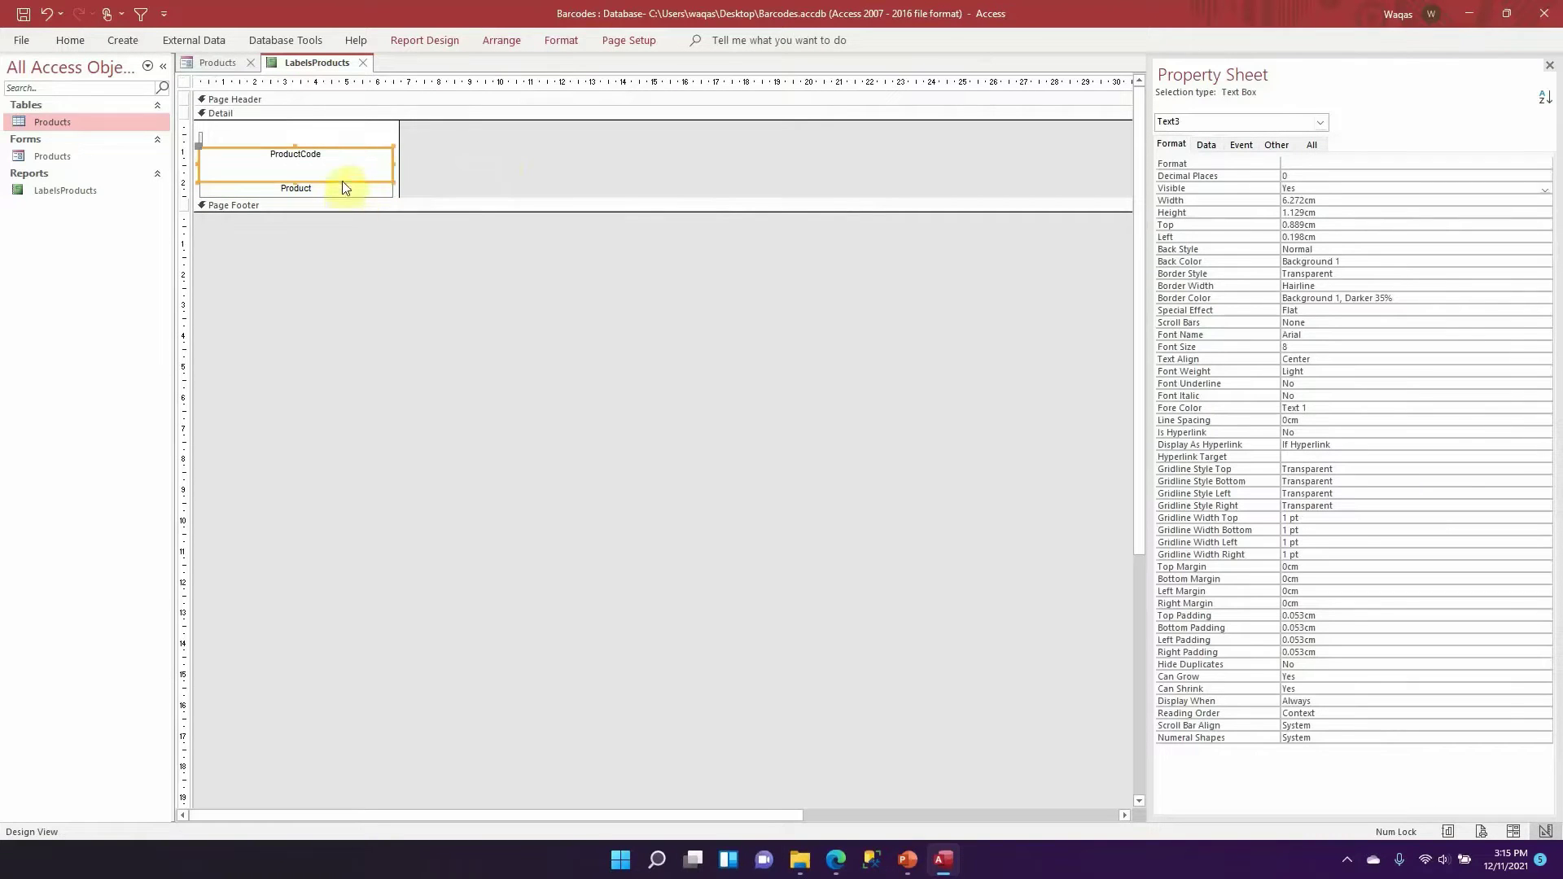
click(73, 40)
click(814, 76)
click(727, 72)
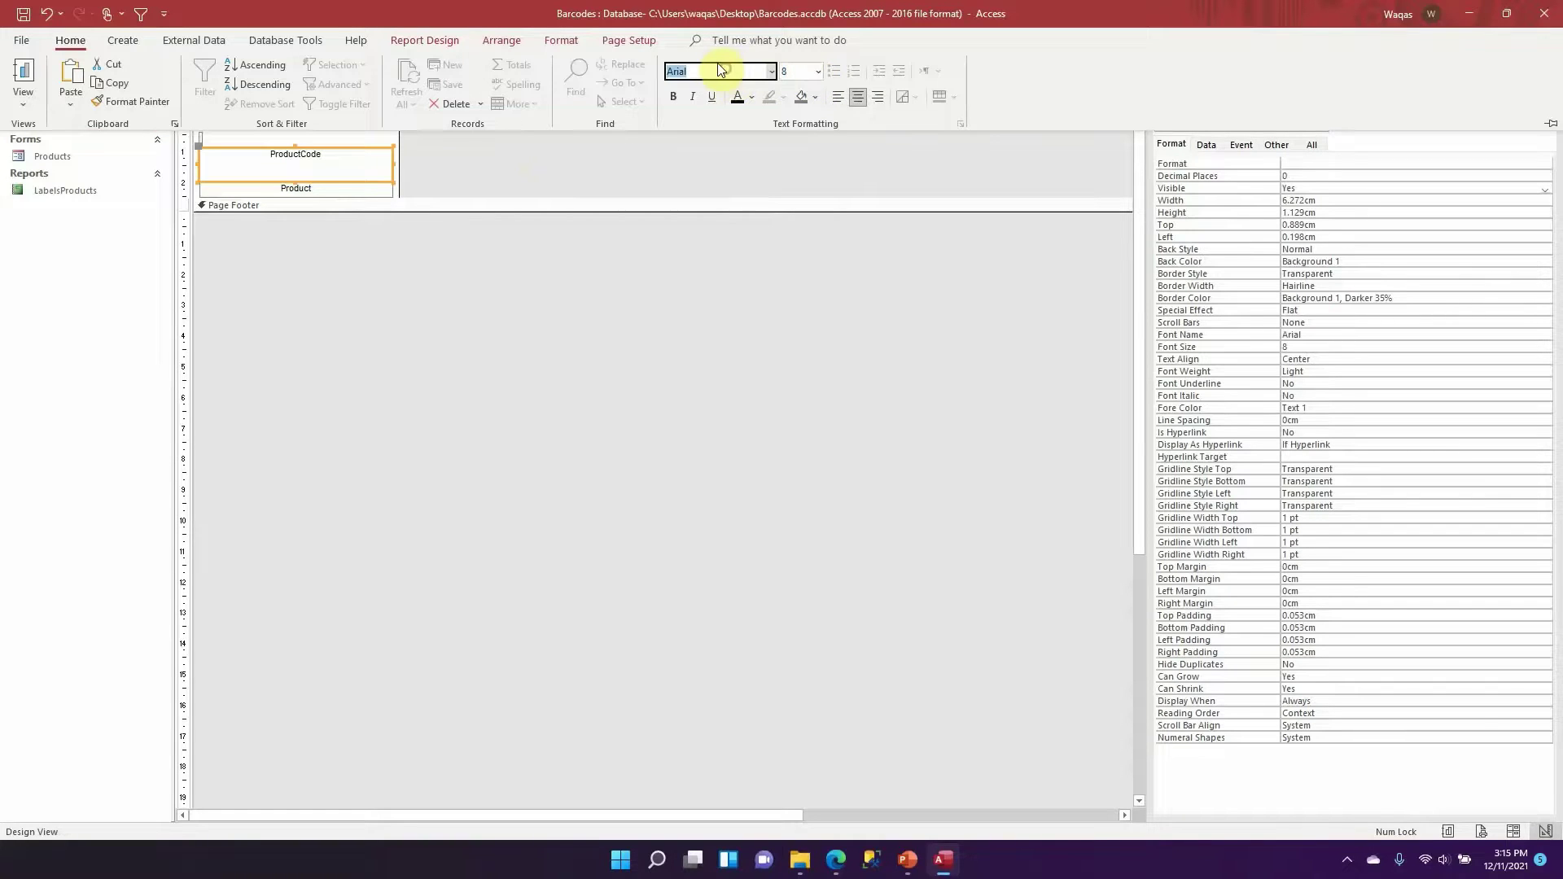
text(Free 3 of 9)
key(Tab)
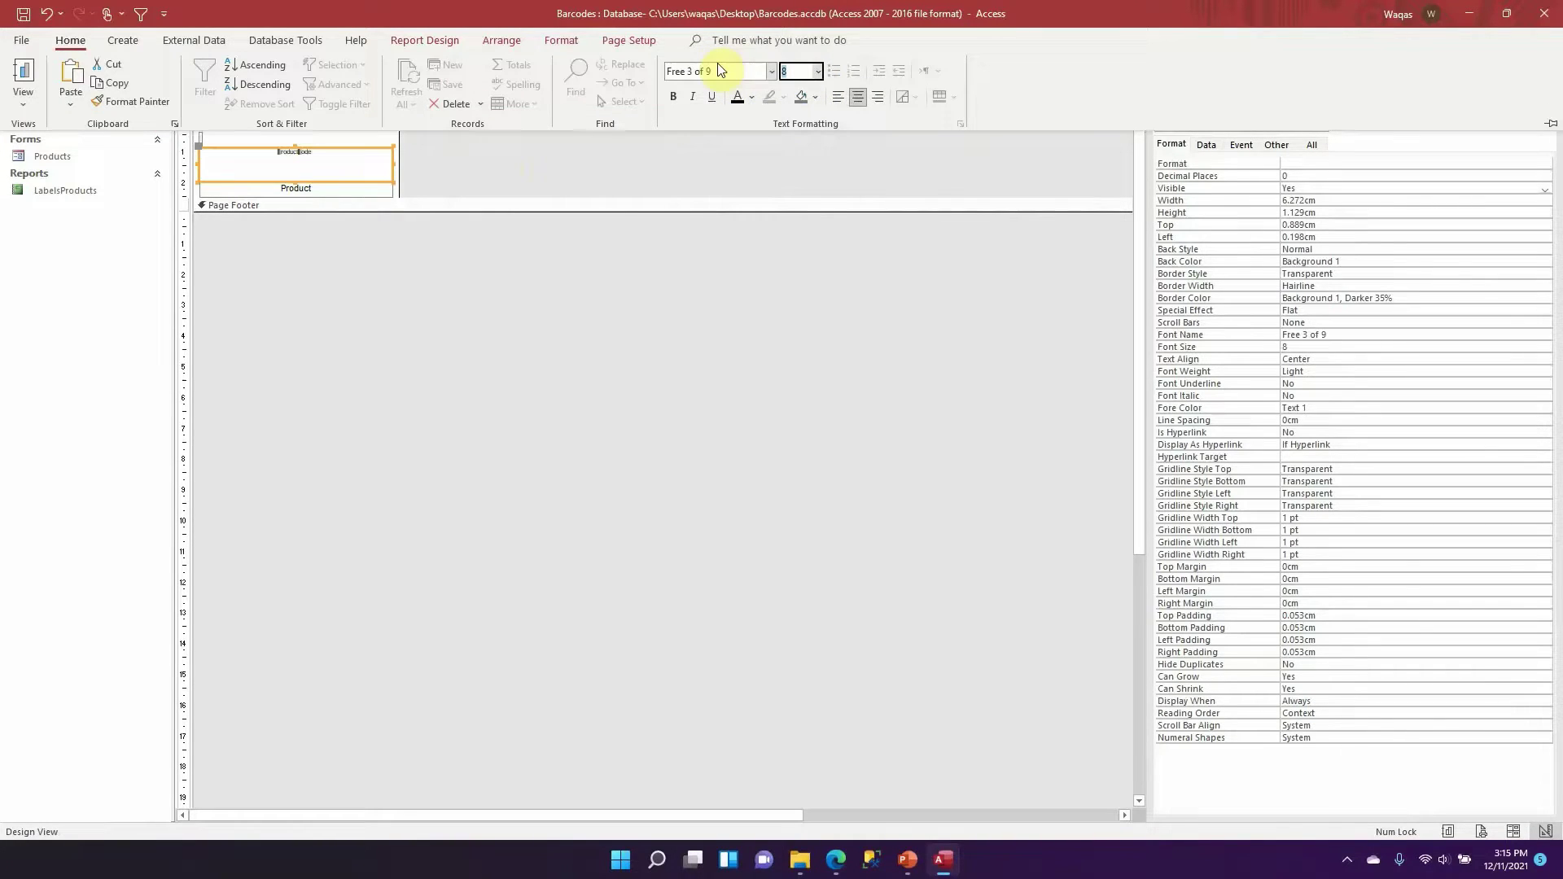
click(818, 71)
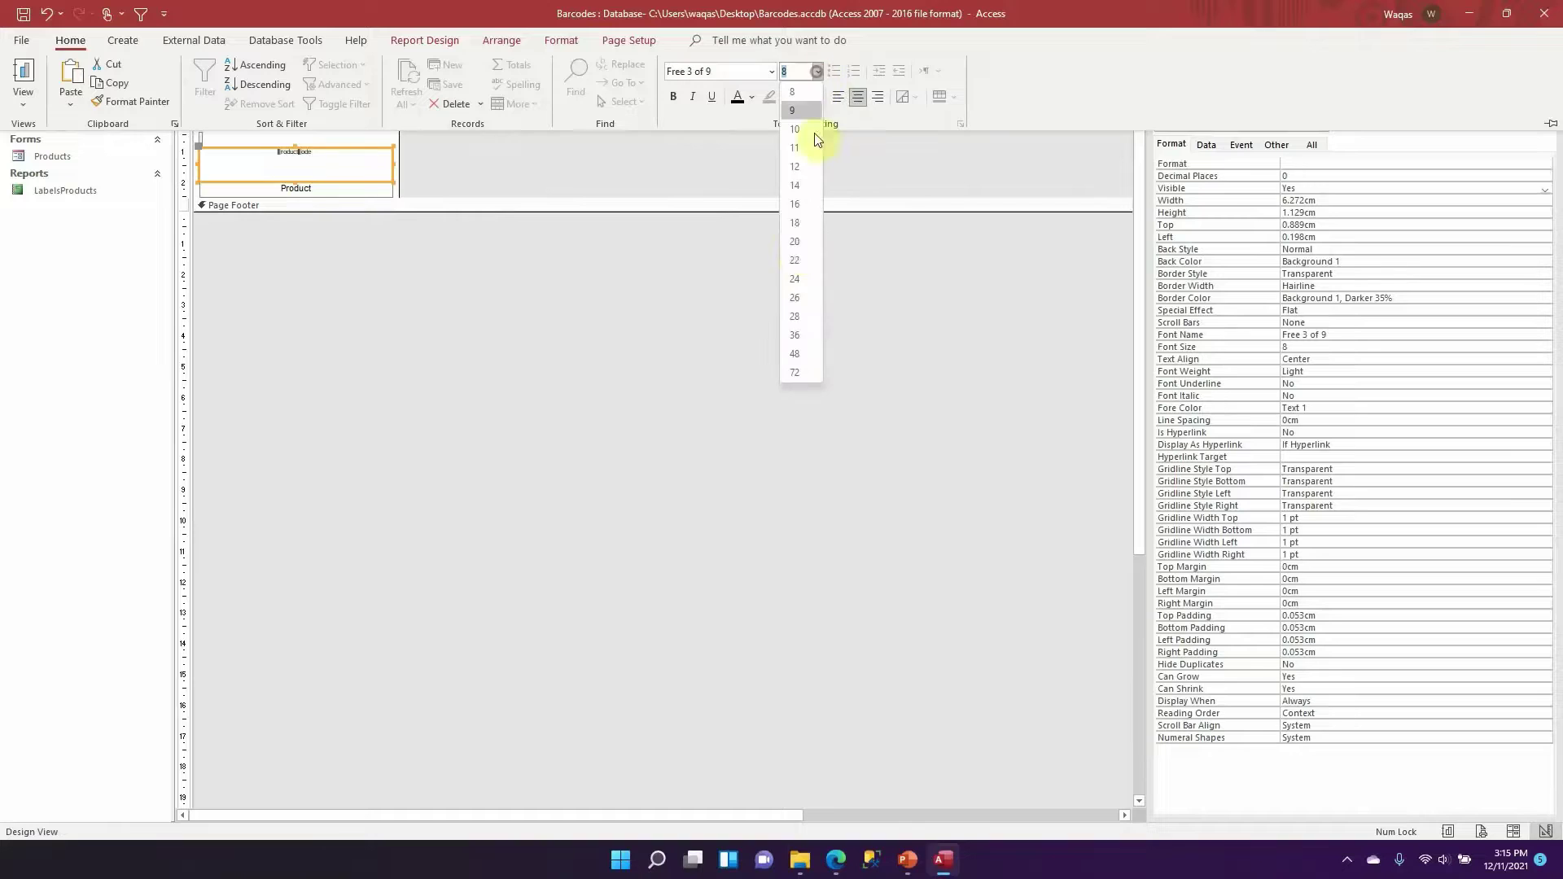
click(798, 351)
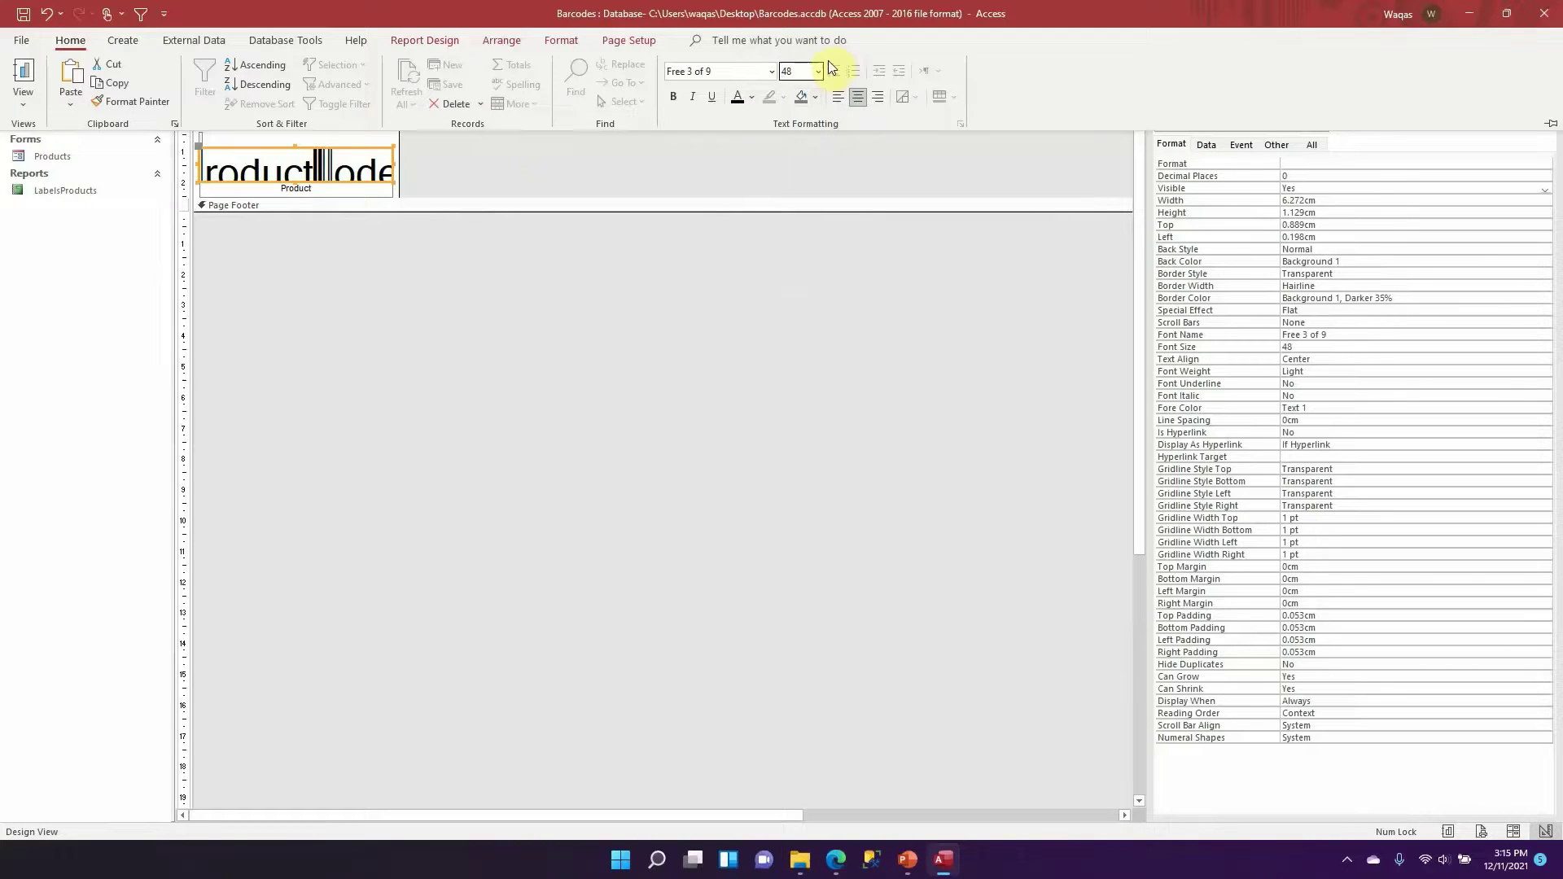
click(818, 72)
click(805, 335)
click(514, 168)
Set the Product text box's font size to 12 and show the label report in Report View
click(345, 192)
click(70, 40)
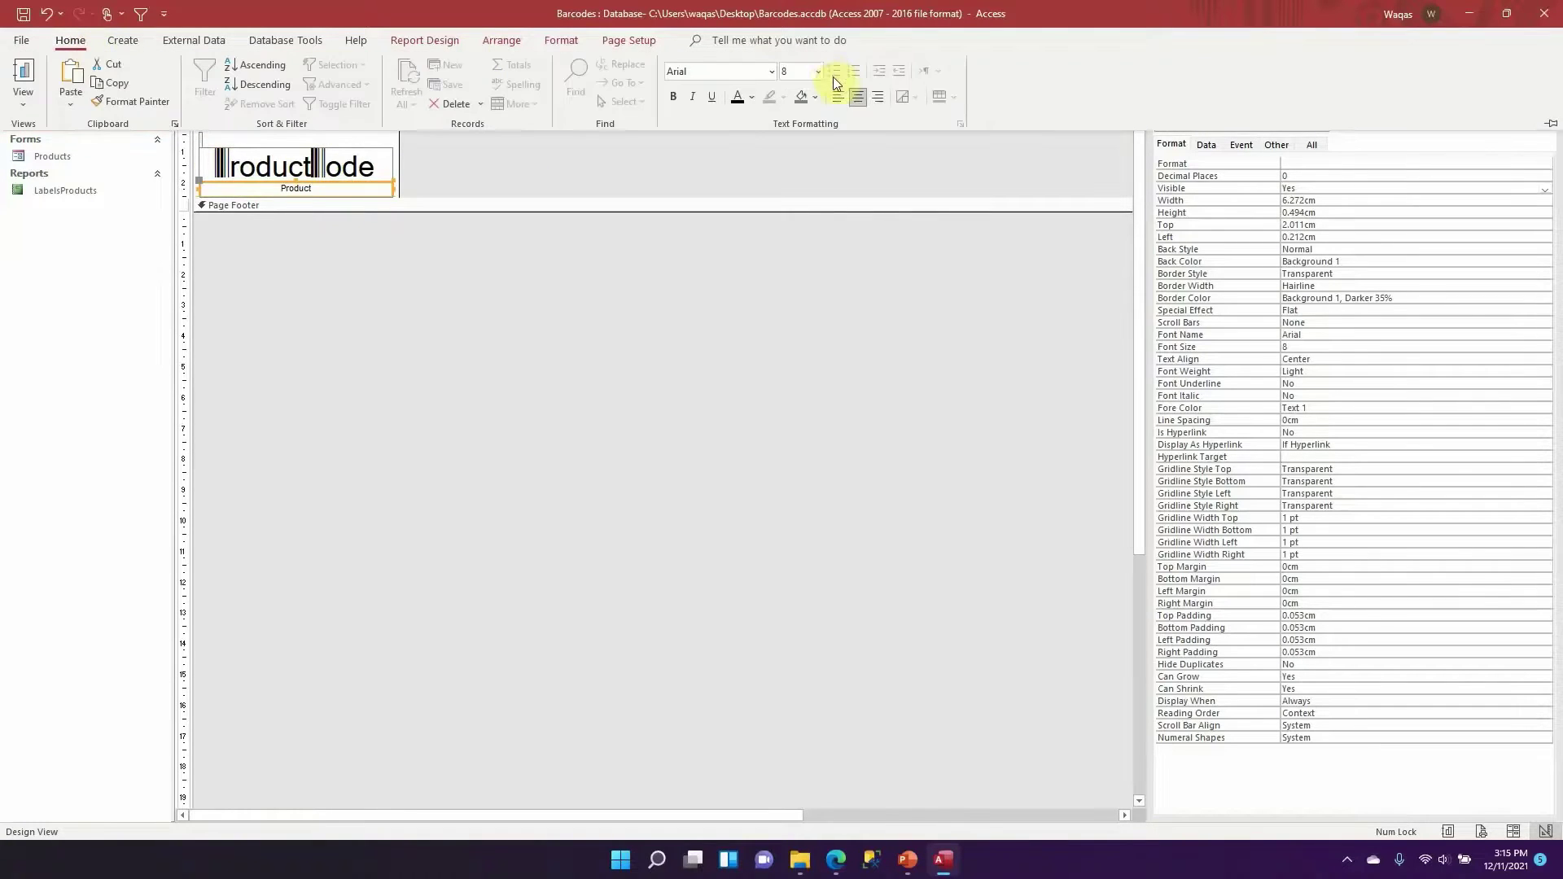
click(817, 71)
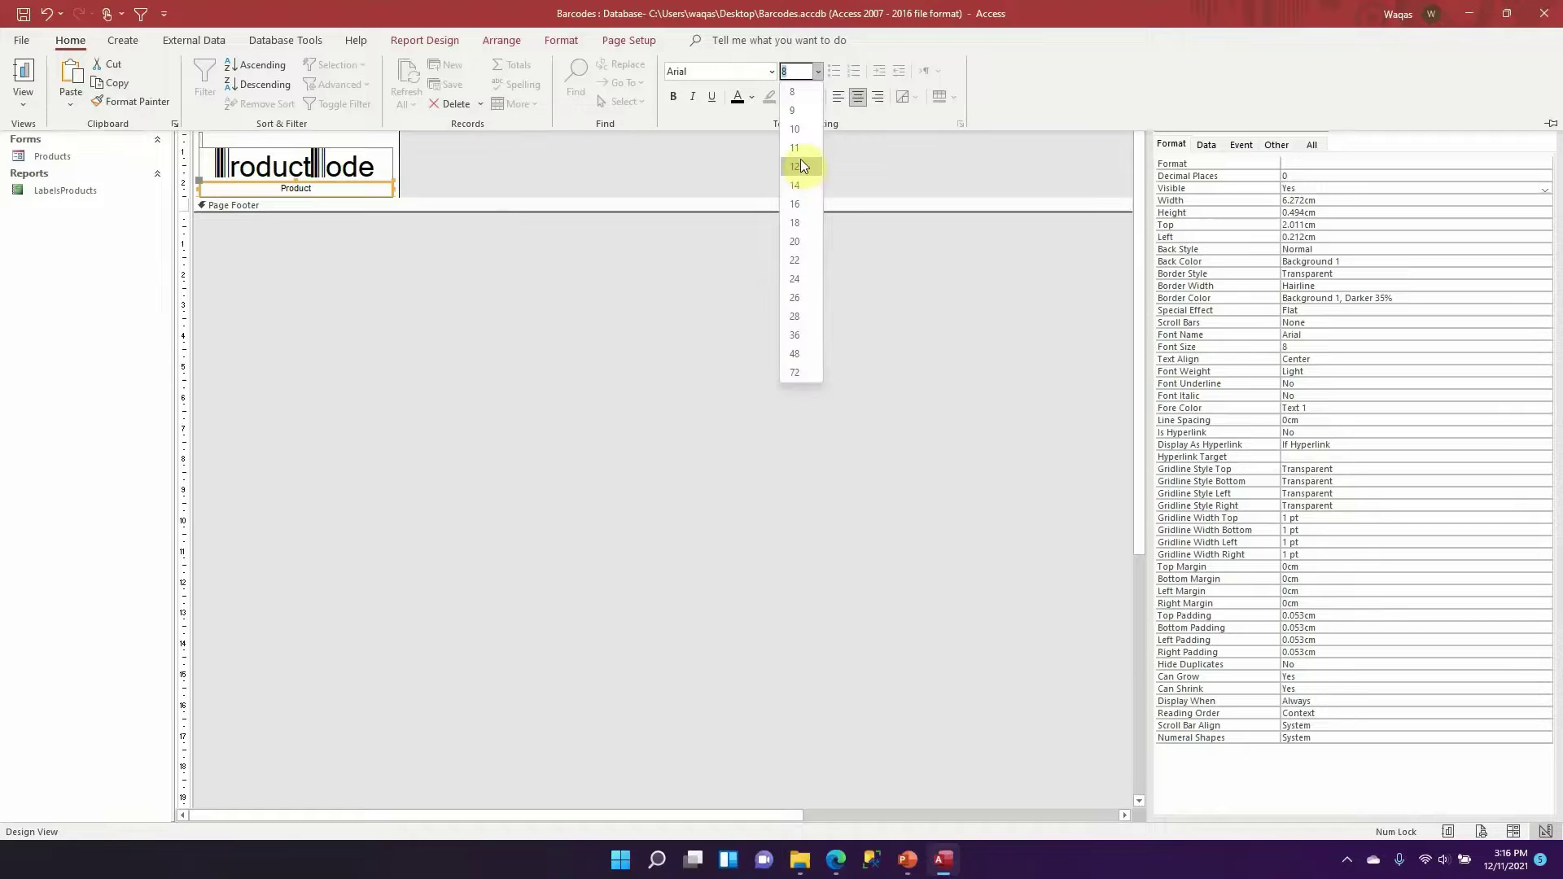
click(801, 166)
click(612, 158)
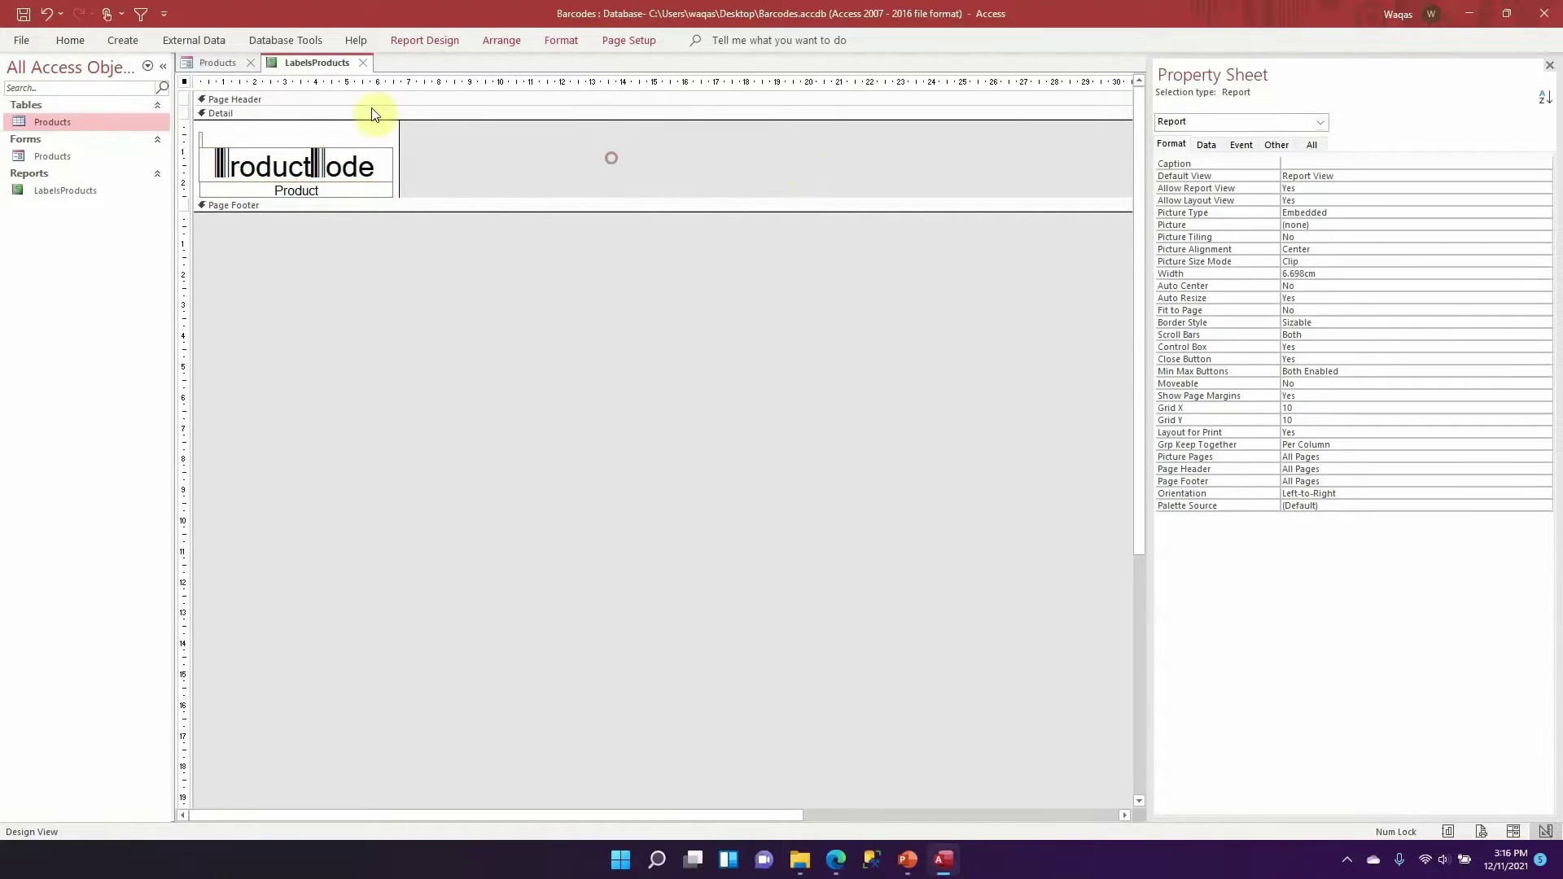
right_click(315, 63)
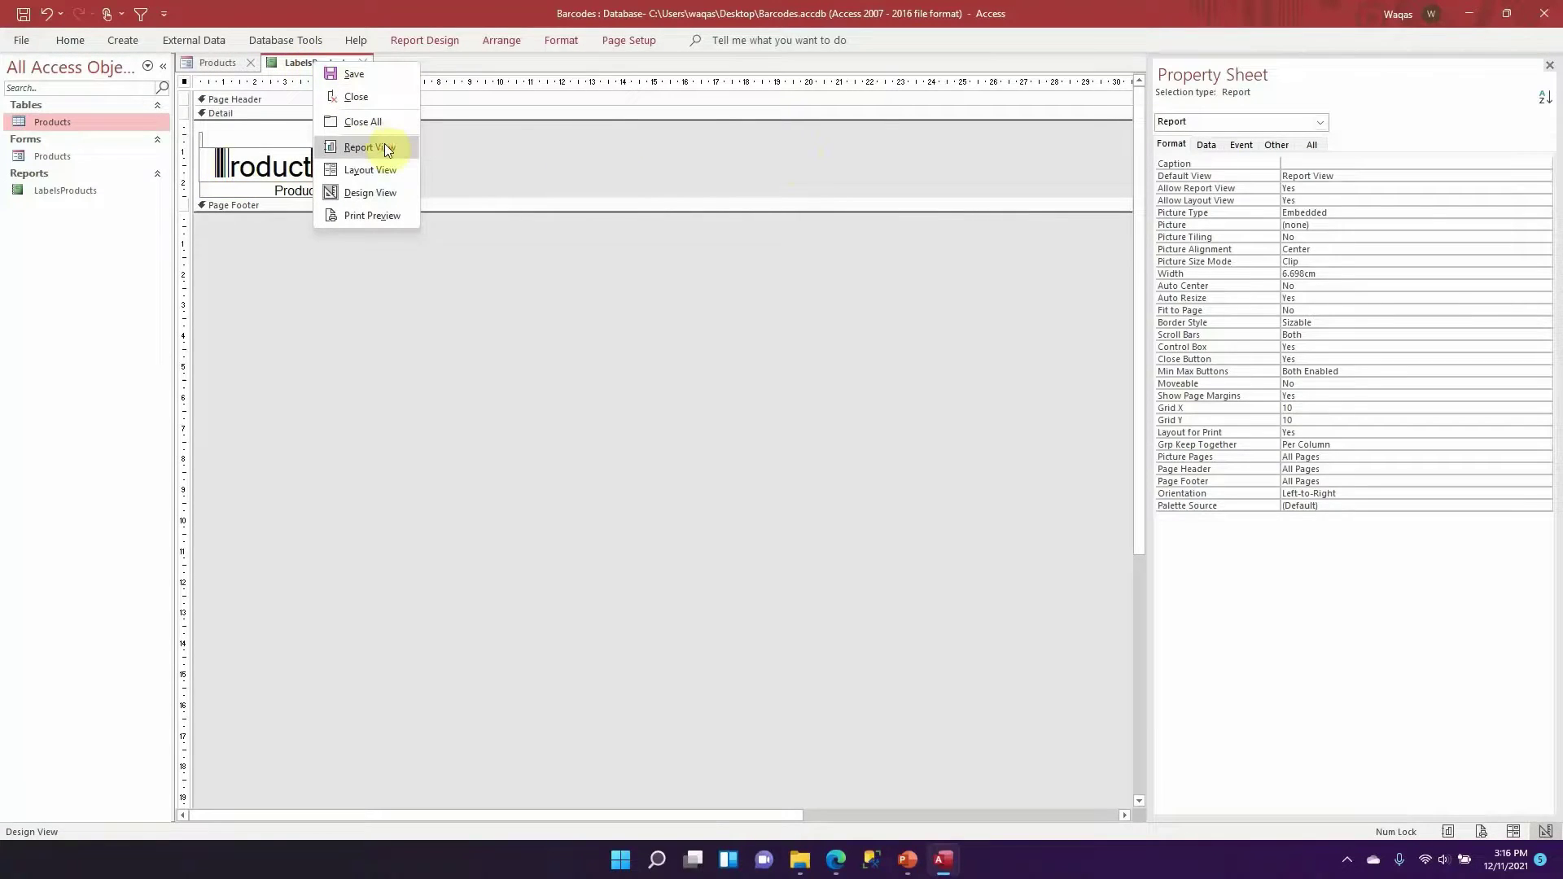
click(386, 150)
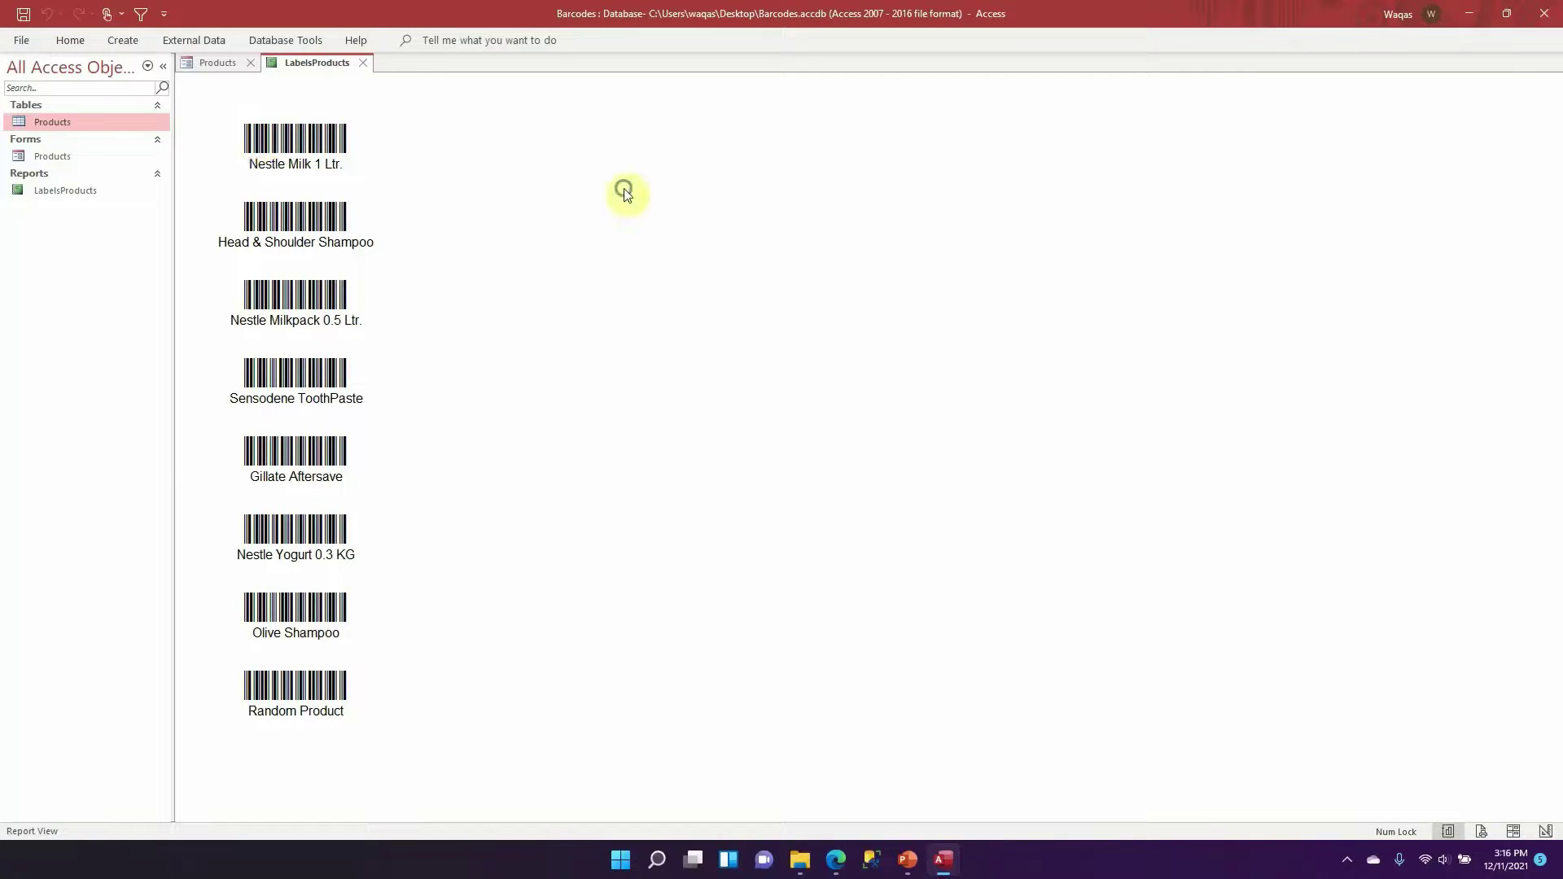
Back in Design View, set the ProductCode text box's control source to ="*"&ProductCode&"*"
right_click(622, 191)
click(661, 246)
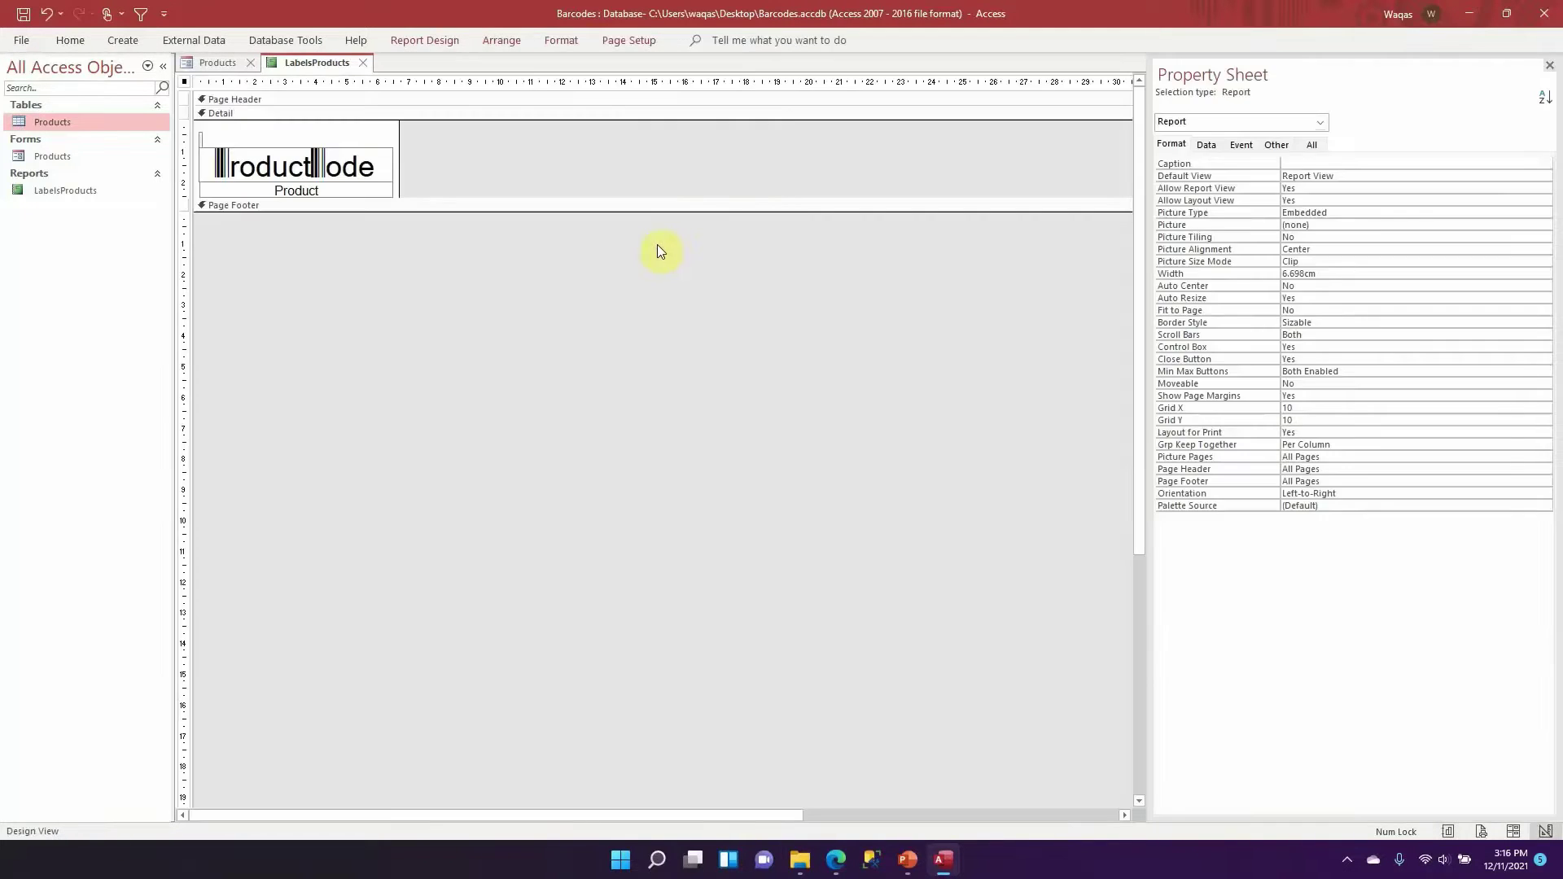
click(350, 159)
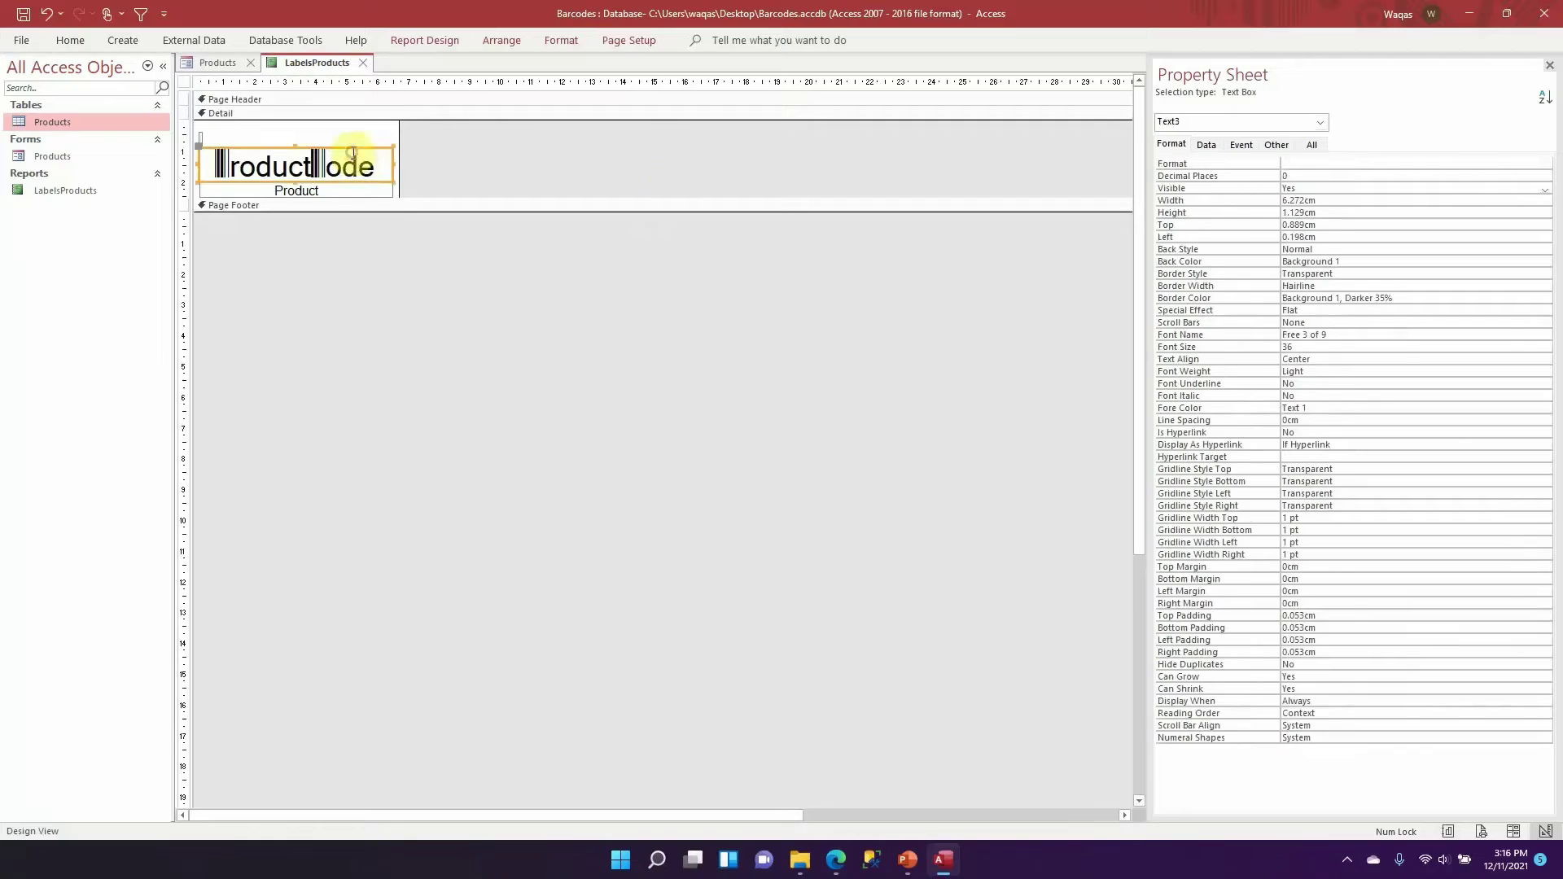
click(1307, 146)
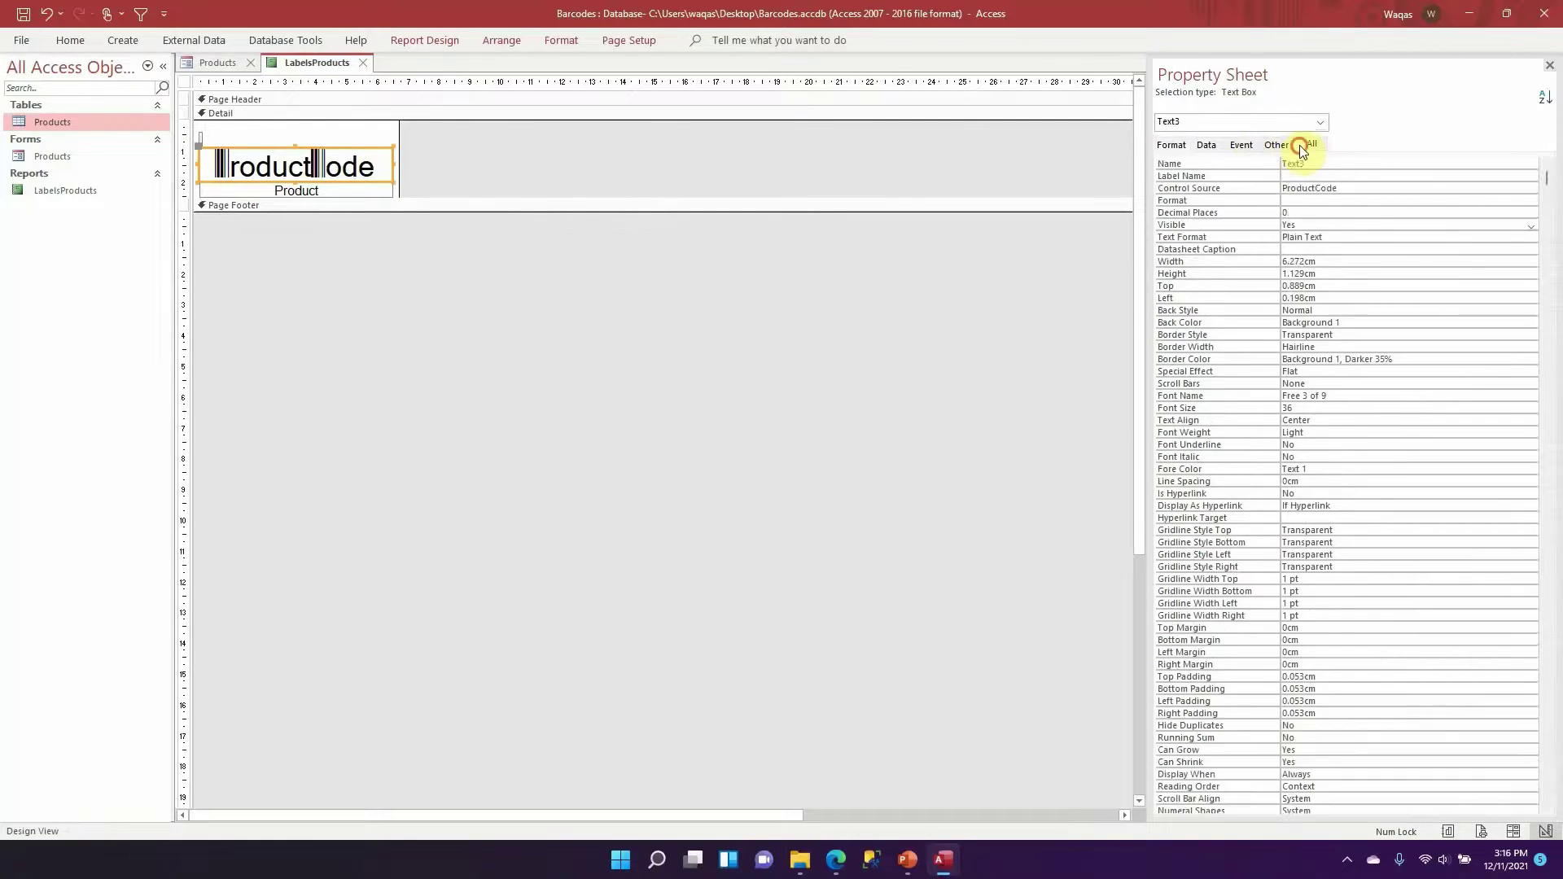
click(1284, 187)
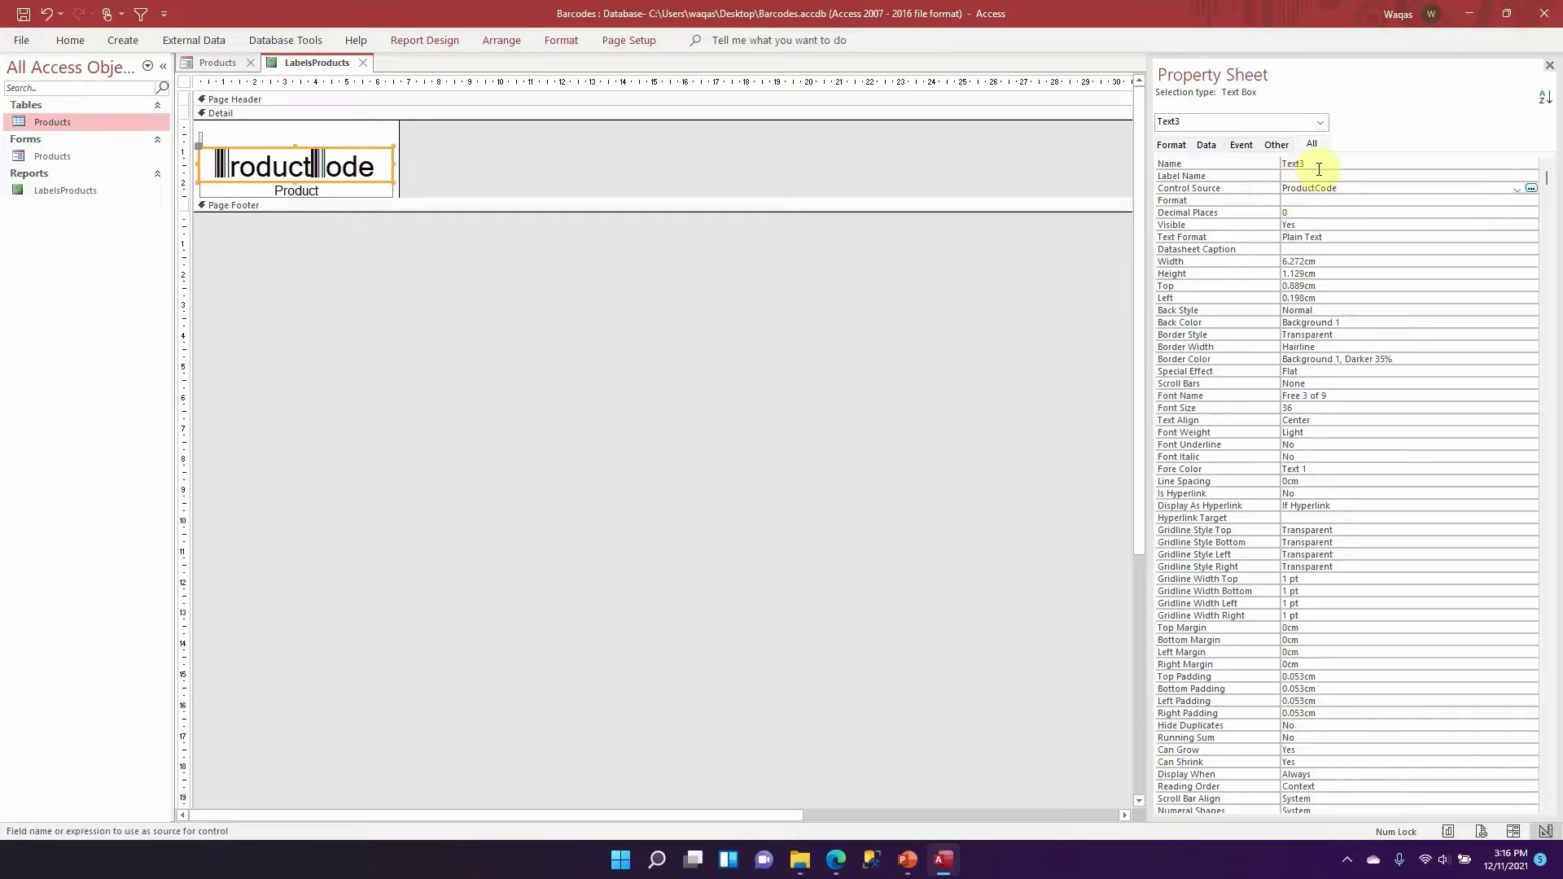
text(="*"&)
click(1381, 184)
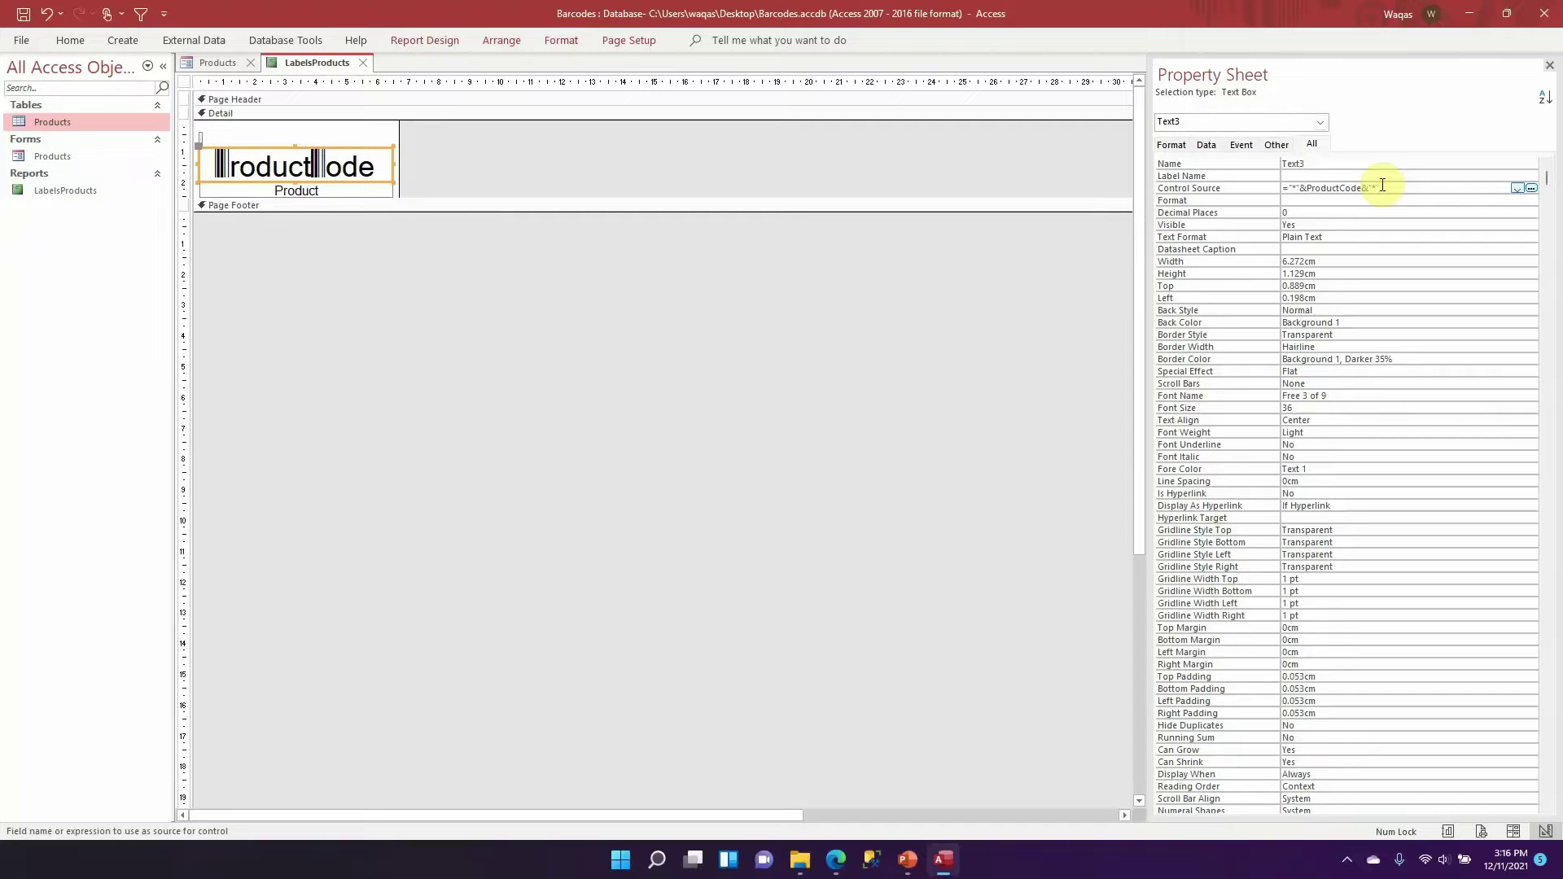
text(&"*")
key(Return)
Show the label report in Report View and compare its barcodes with the one on the Products form
right_click(286, 72)
click(333, 150)
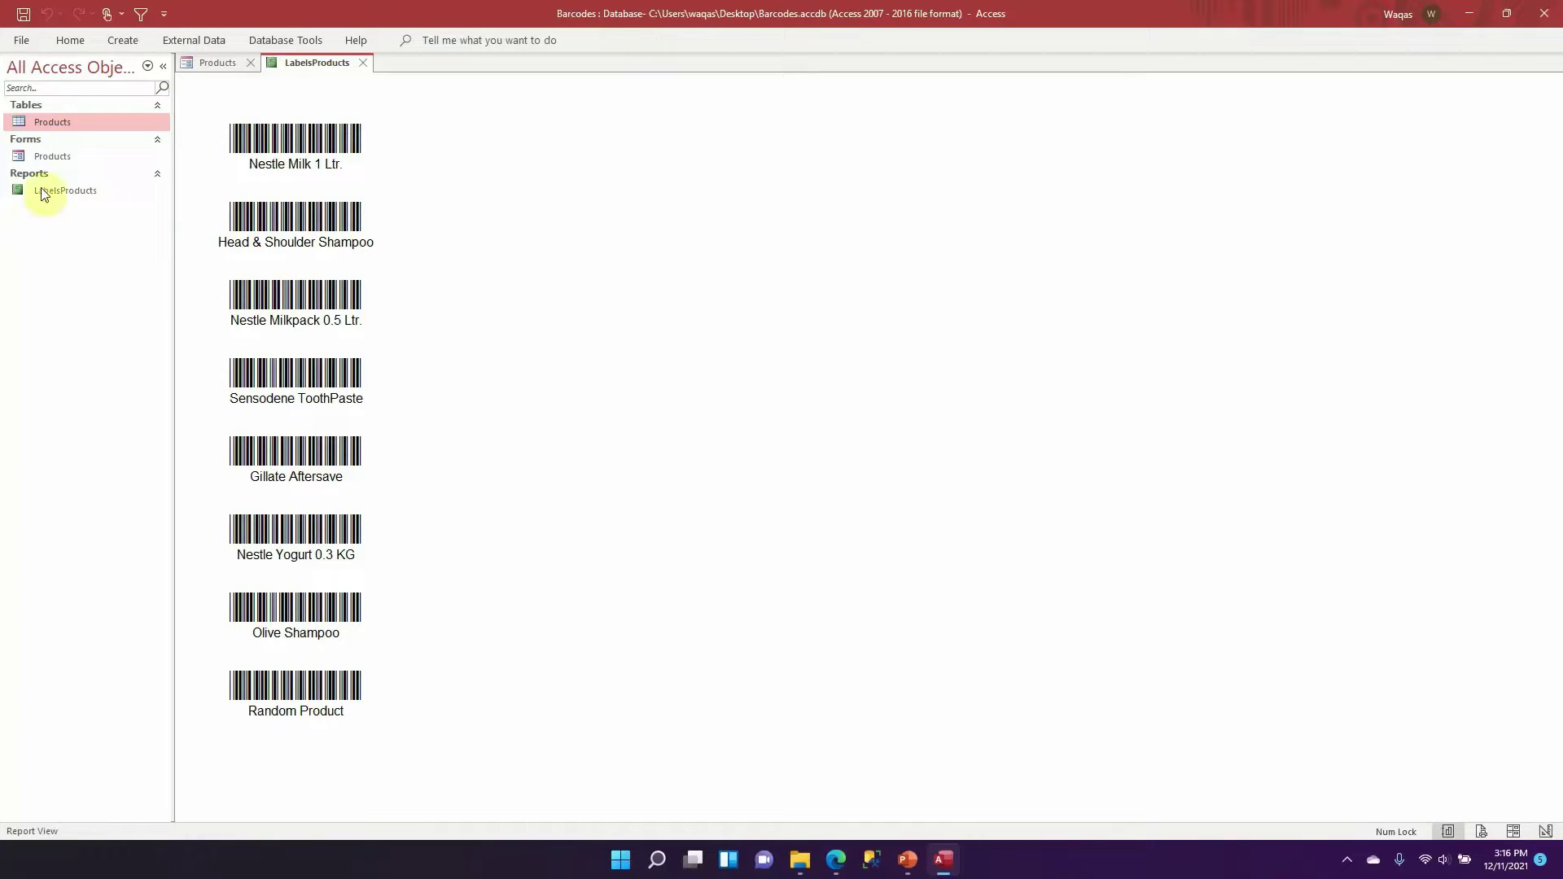
click(213, 63)
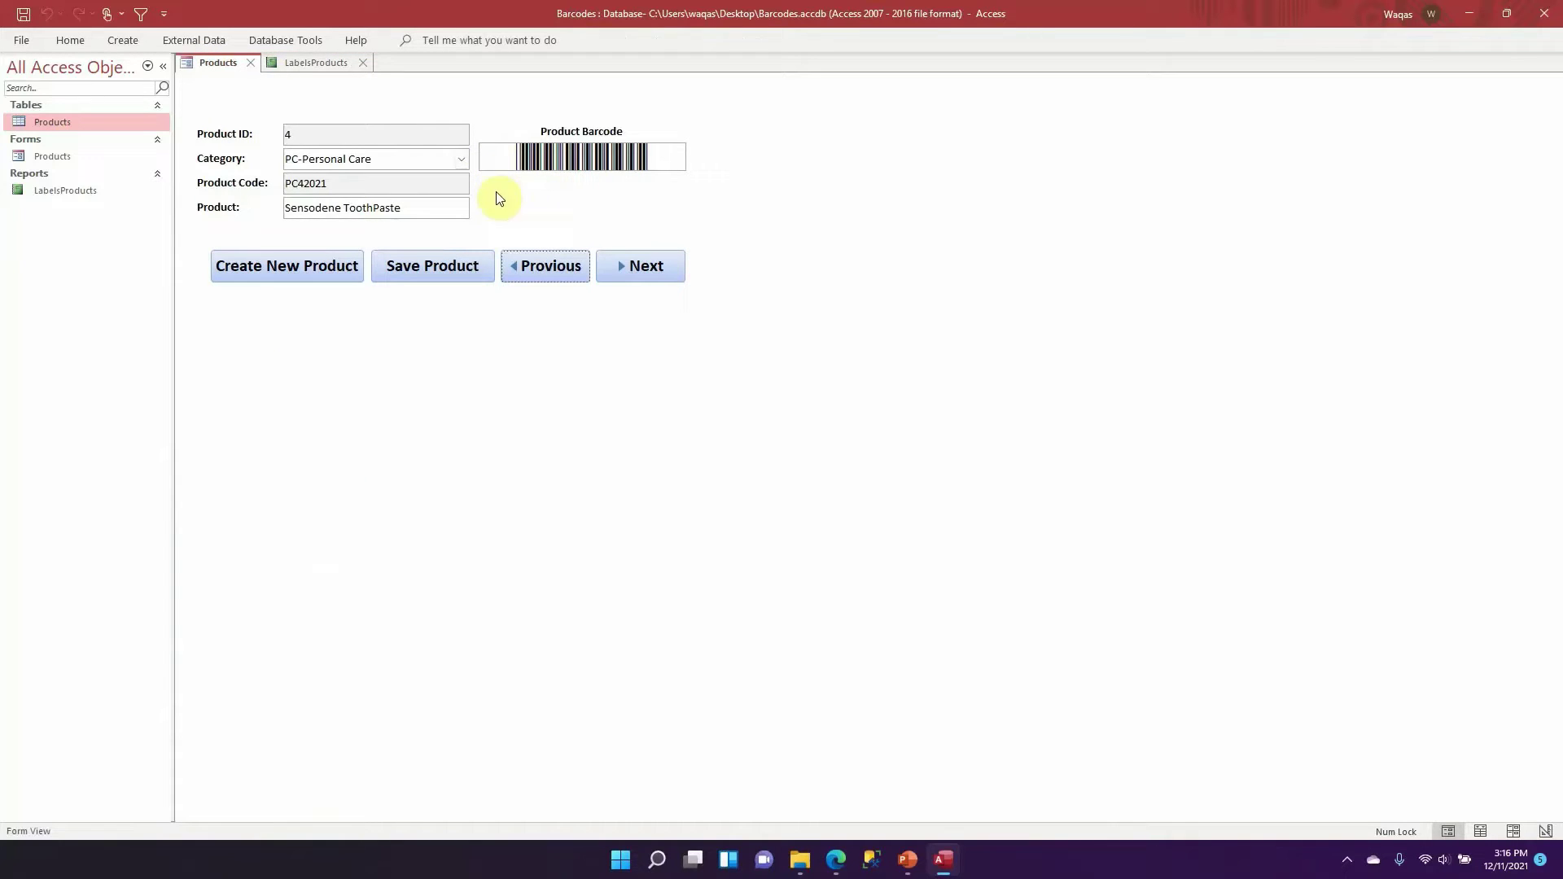
click(430, 273)
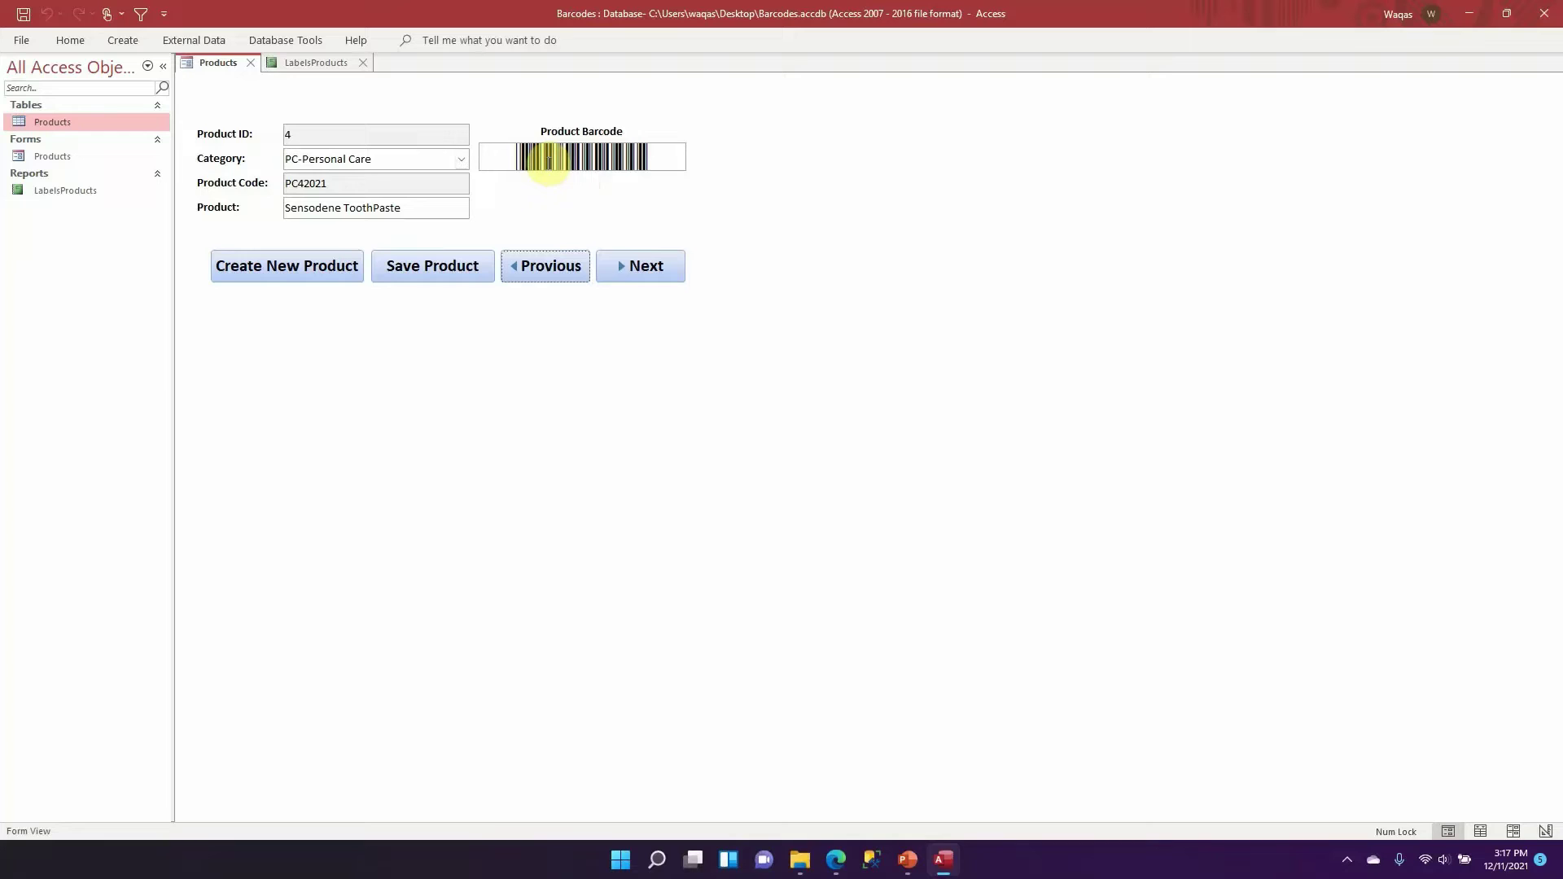
click(317, 63)
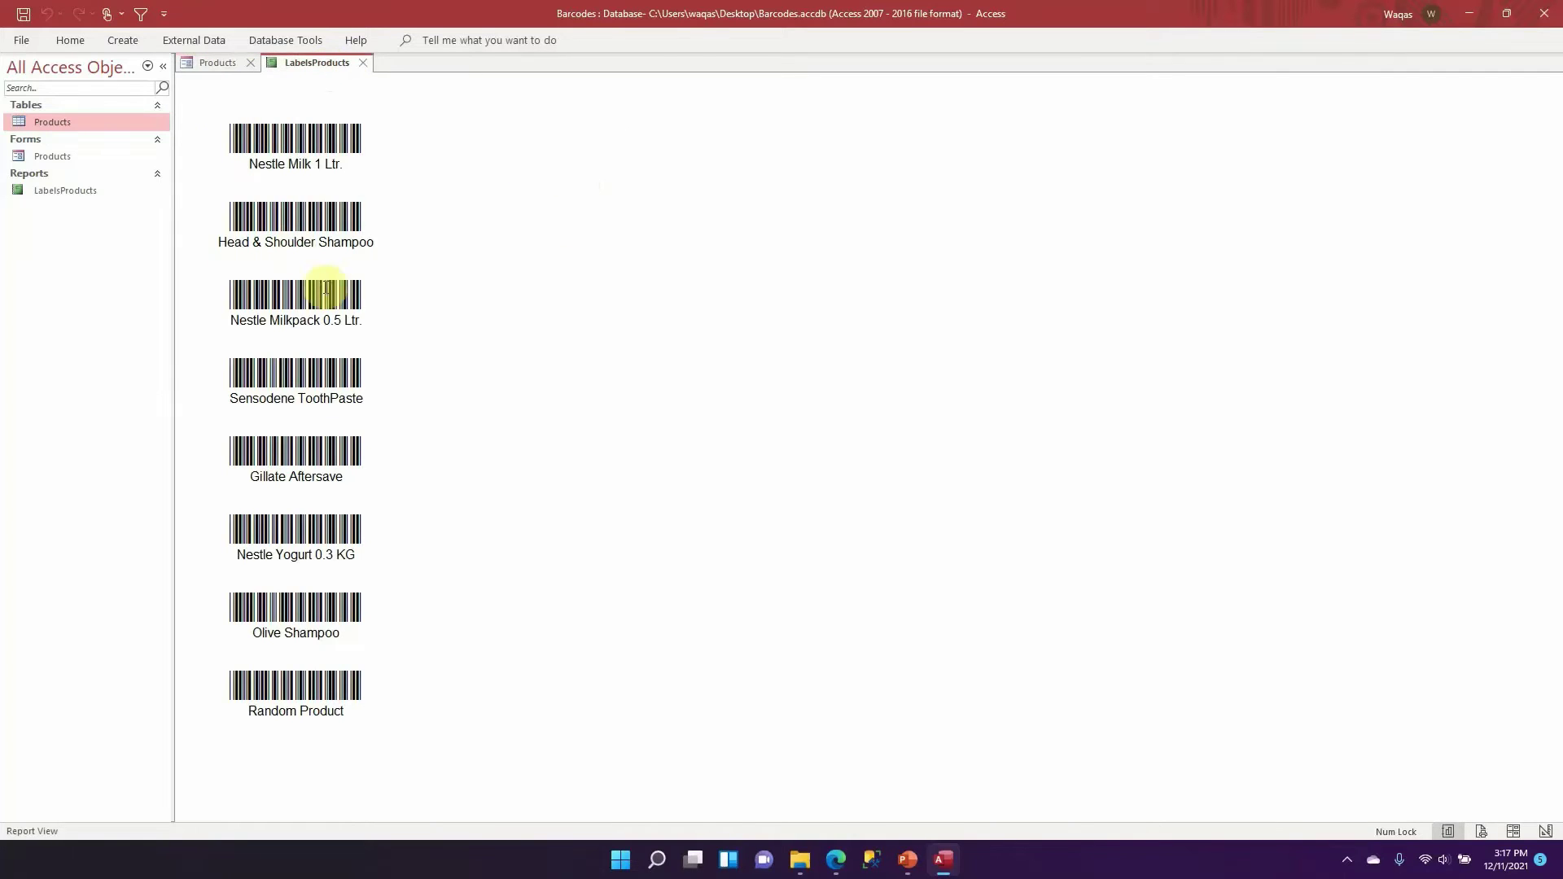